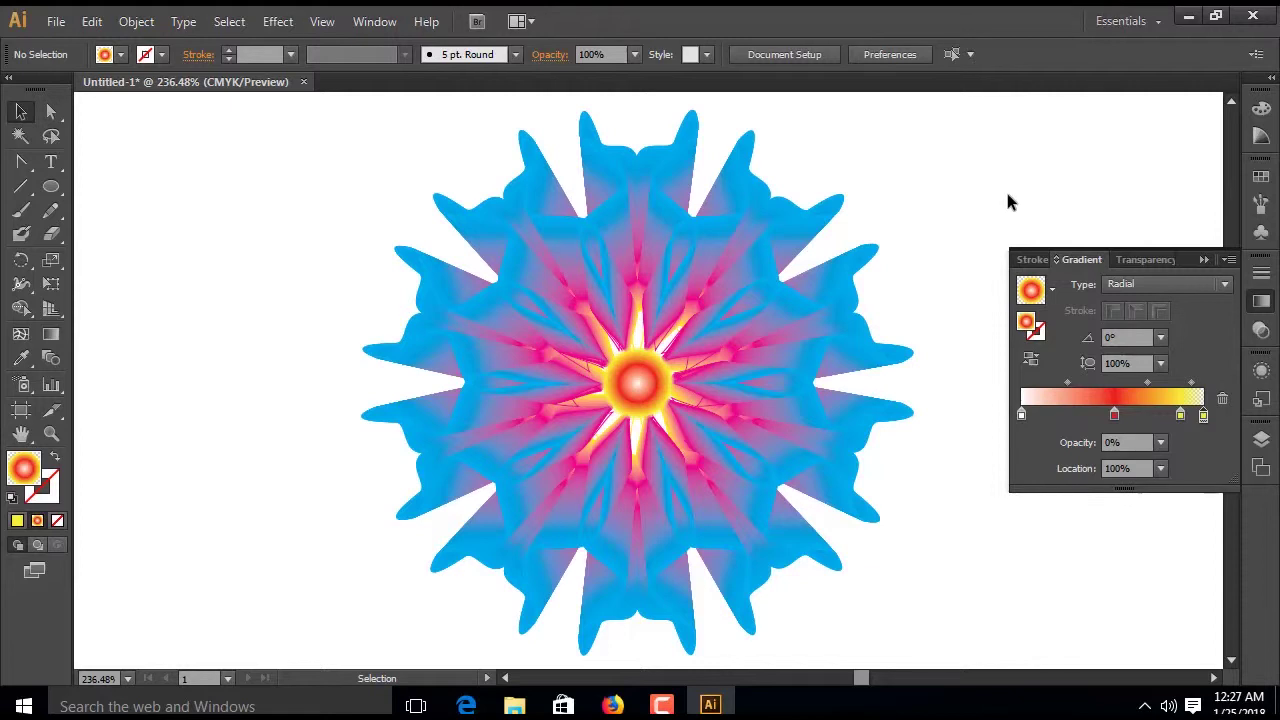
Zoom out so the whole blank artboard fits in view
key("ctrl+minus")
key("ctrl+0")
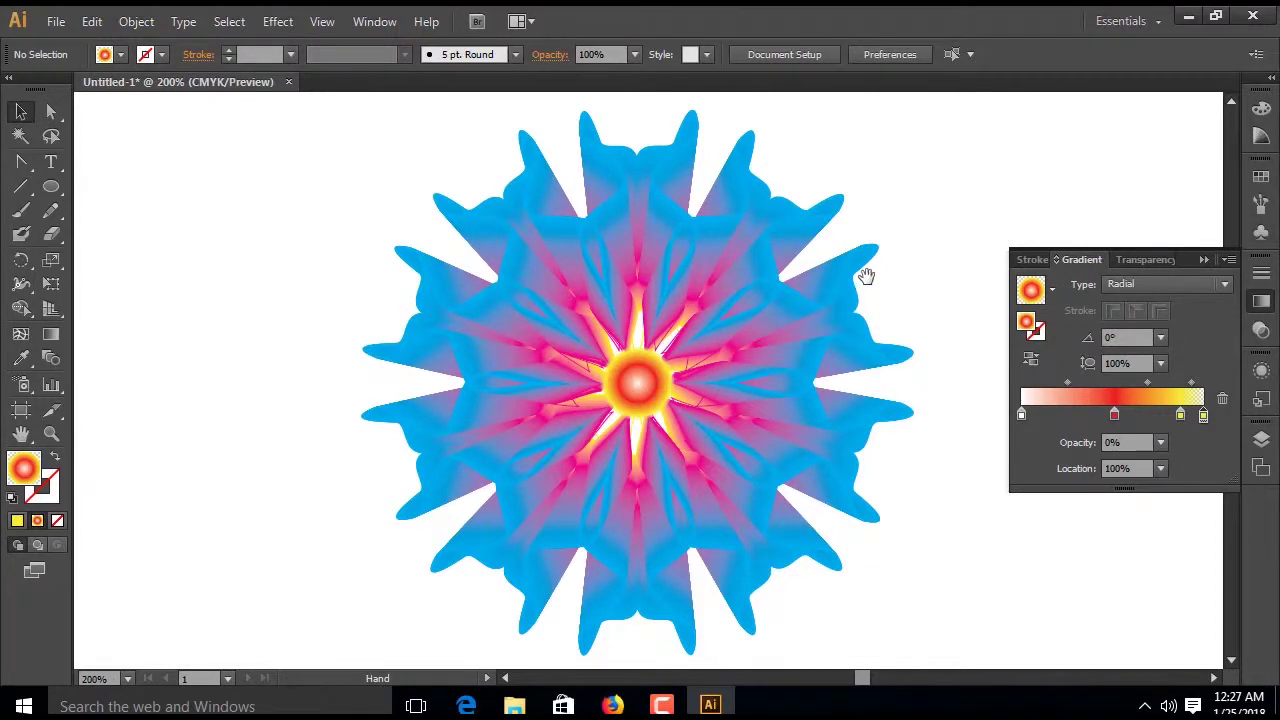
Zoom into the artboard centre and draw a small circle there
key("z")
key("ctrl+minus")
key("ctrl+minus")
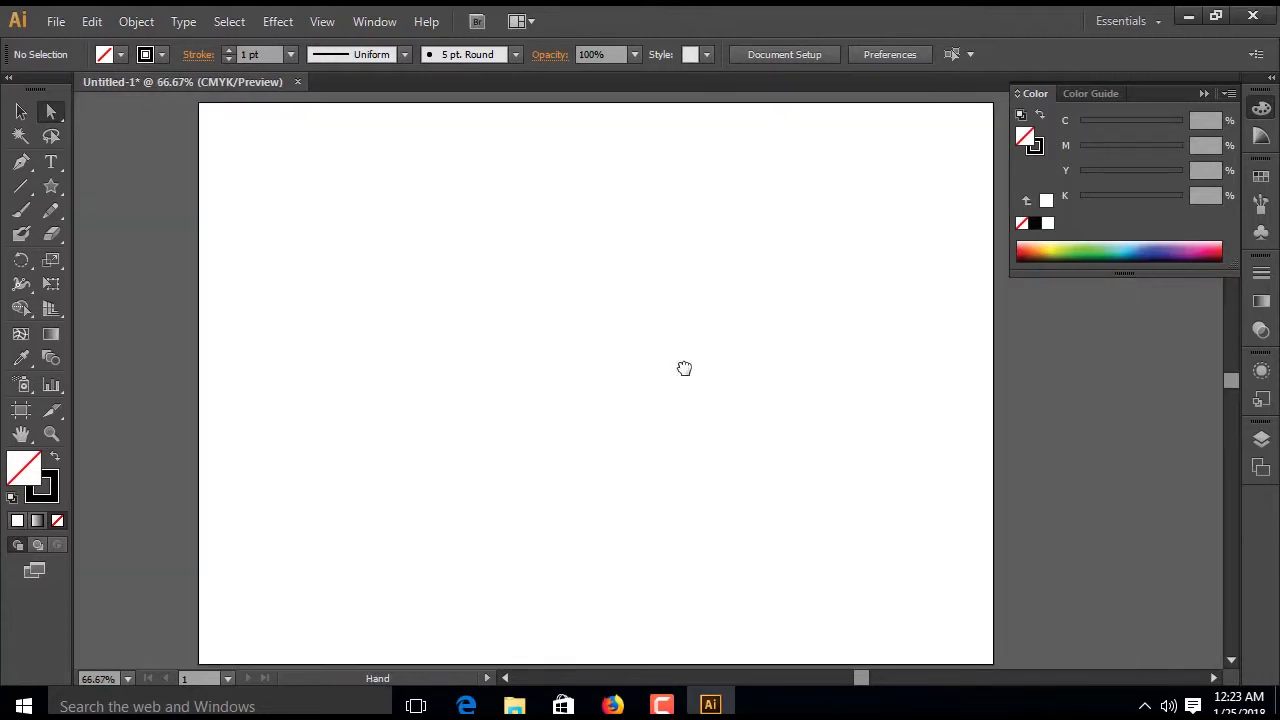
left_click_drag(496, 236, 810, 506)
key("a")
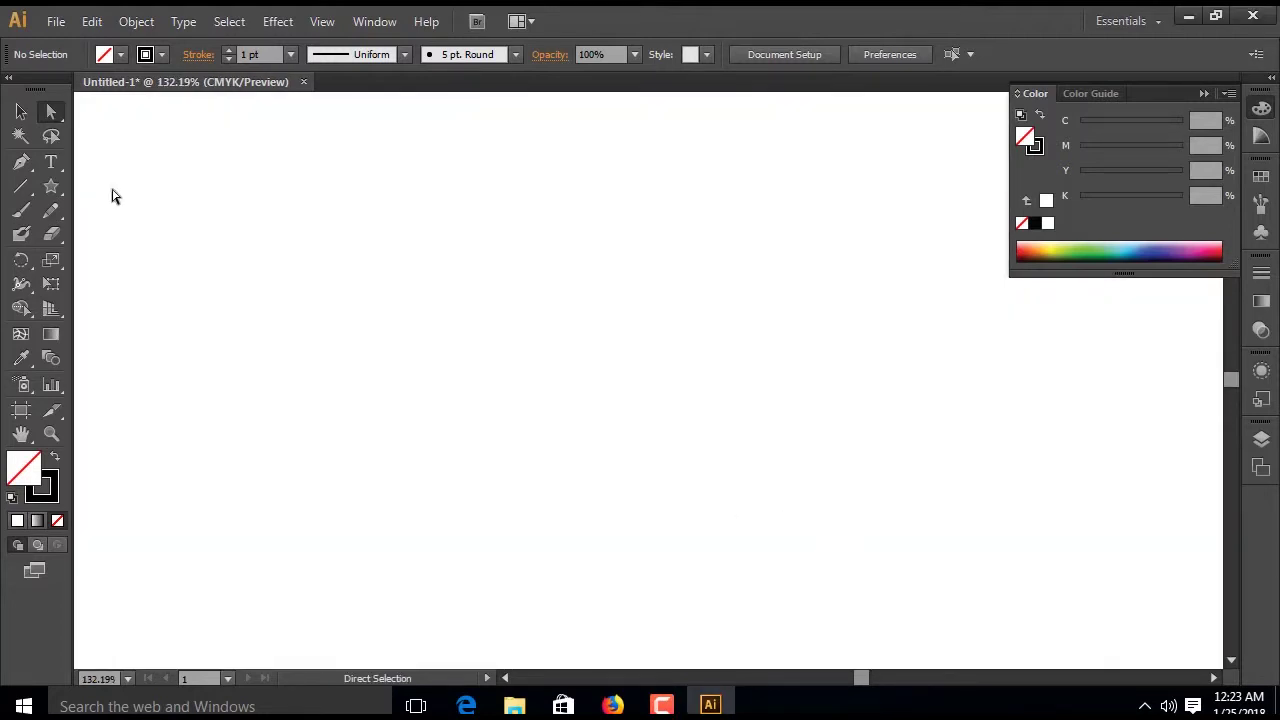
left_click(49, 195)
left_click(129, 231)
left_click_drag(667, 387, 700, 420)
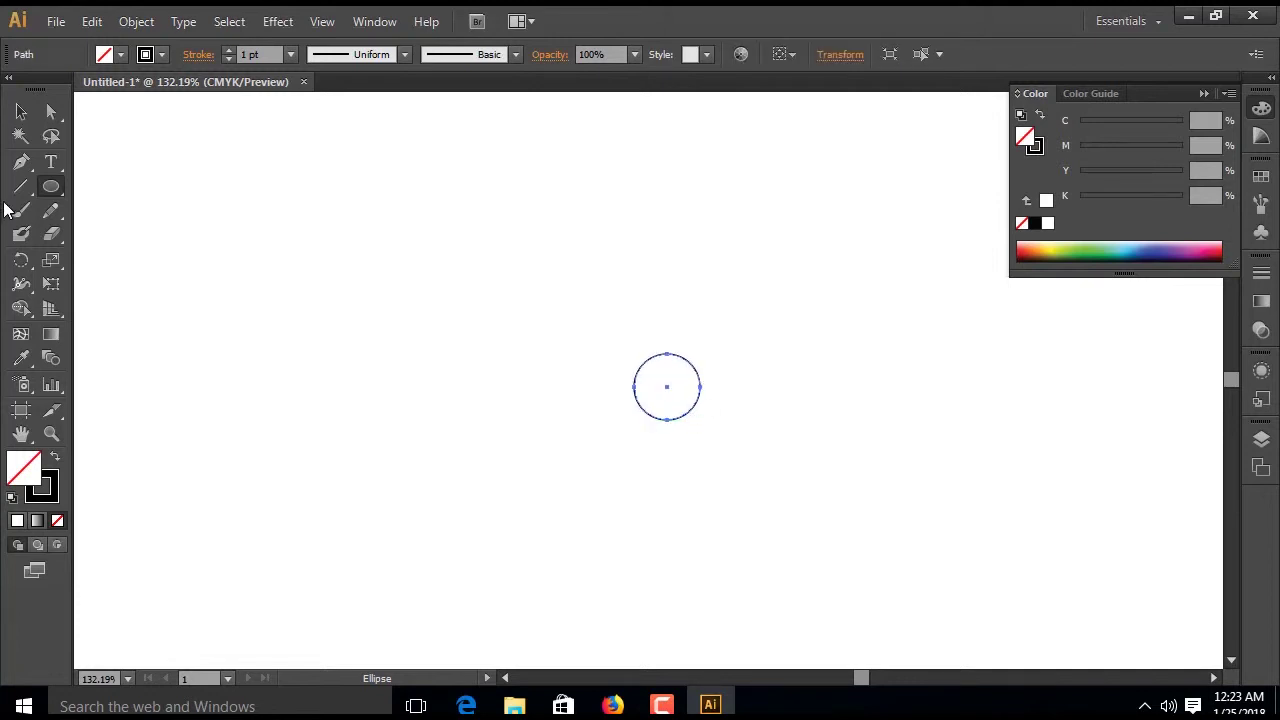
Create a 10-point star with radii 60 pt and 35 pt centred on the circle
left_click(51, 186)
left_click(105, 280)
left_click(666, 385)
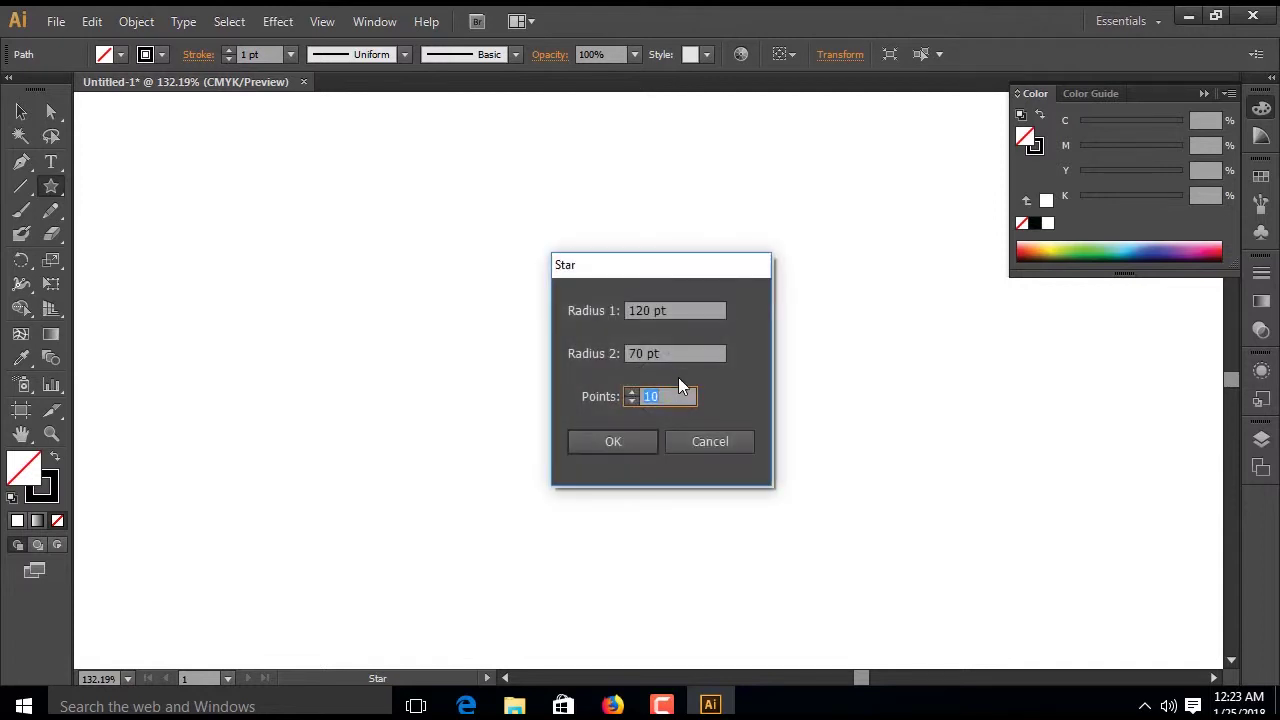
left_click(714, 446)
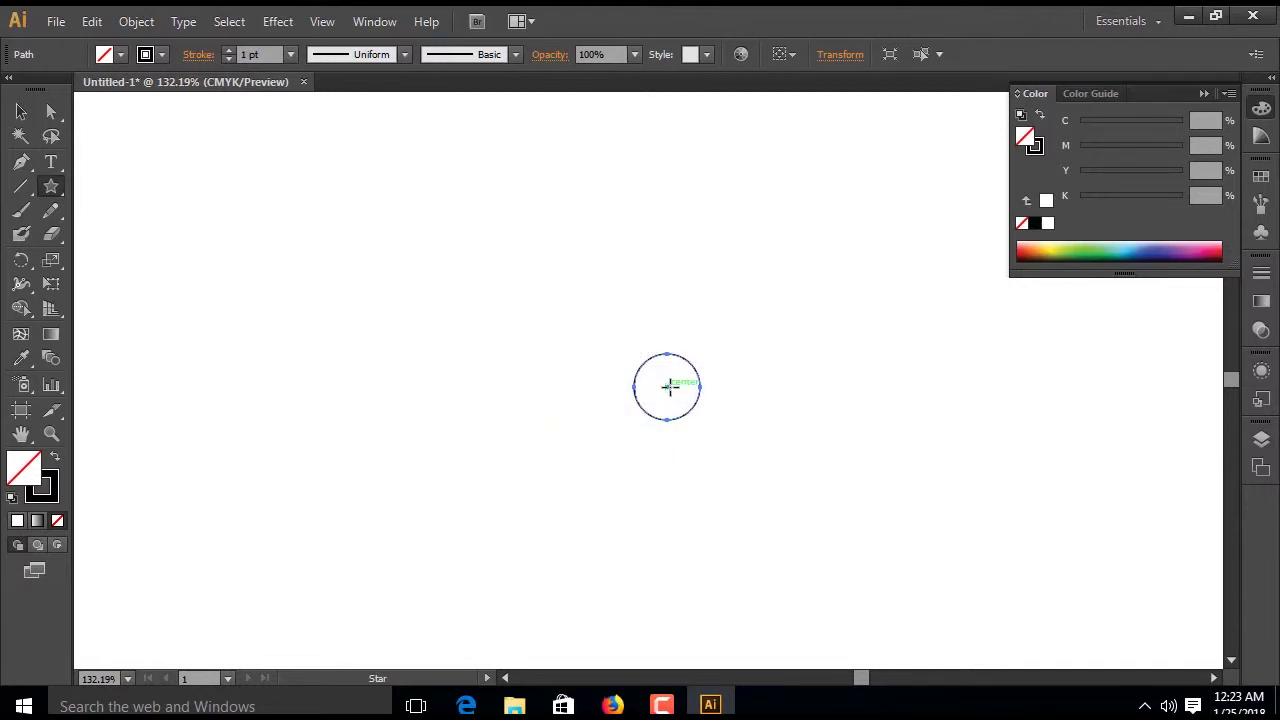
left_click(666, 385)
left_click(677, 311)
type("60")
key("Tab")
type("35")
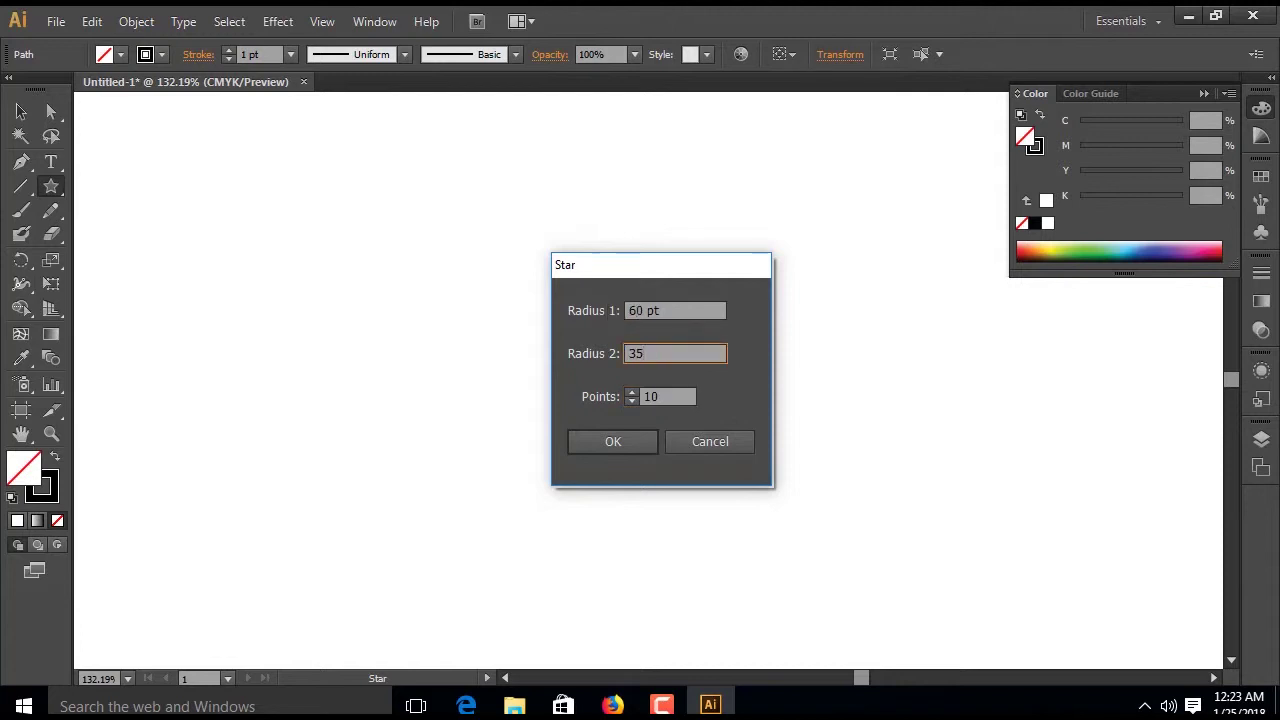
left_click(609, 449)
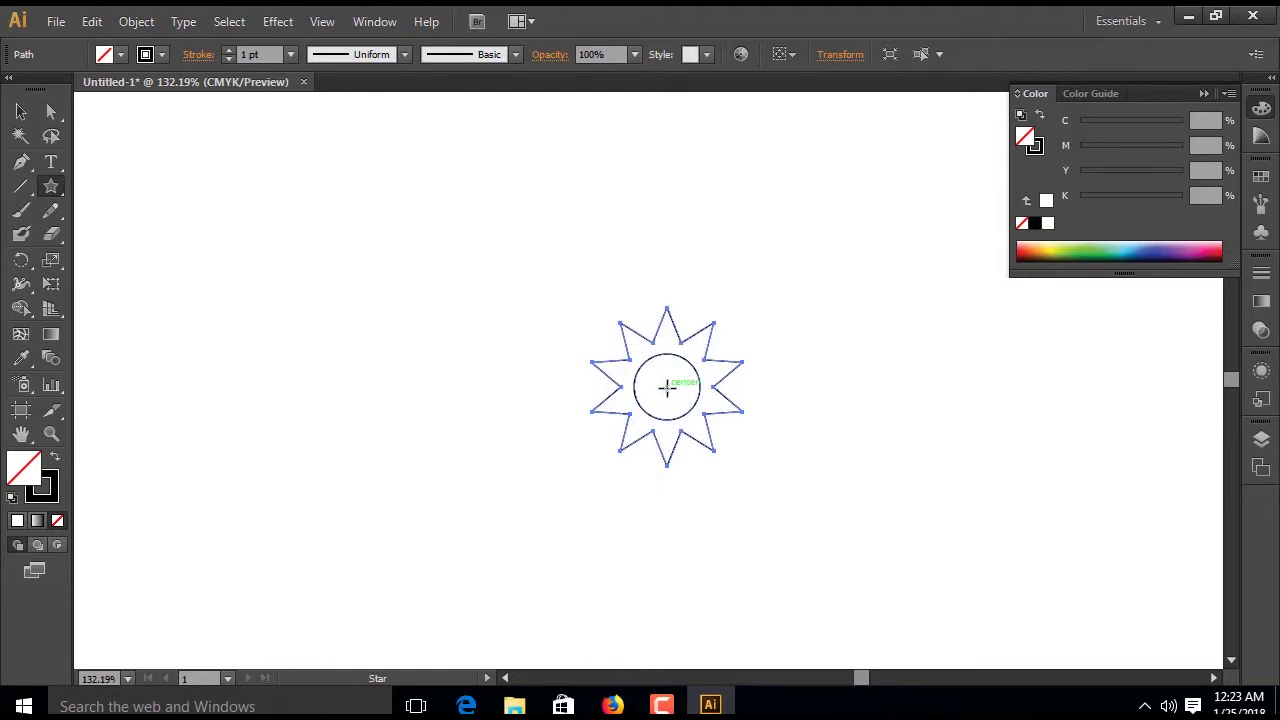
Convert all the star's tip anchors to smooth points, forming rounded petals
left_click(51, 111)
left_click(758, 453, "ctrl")
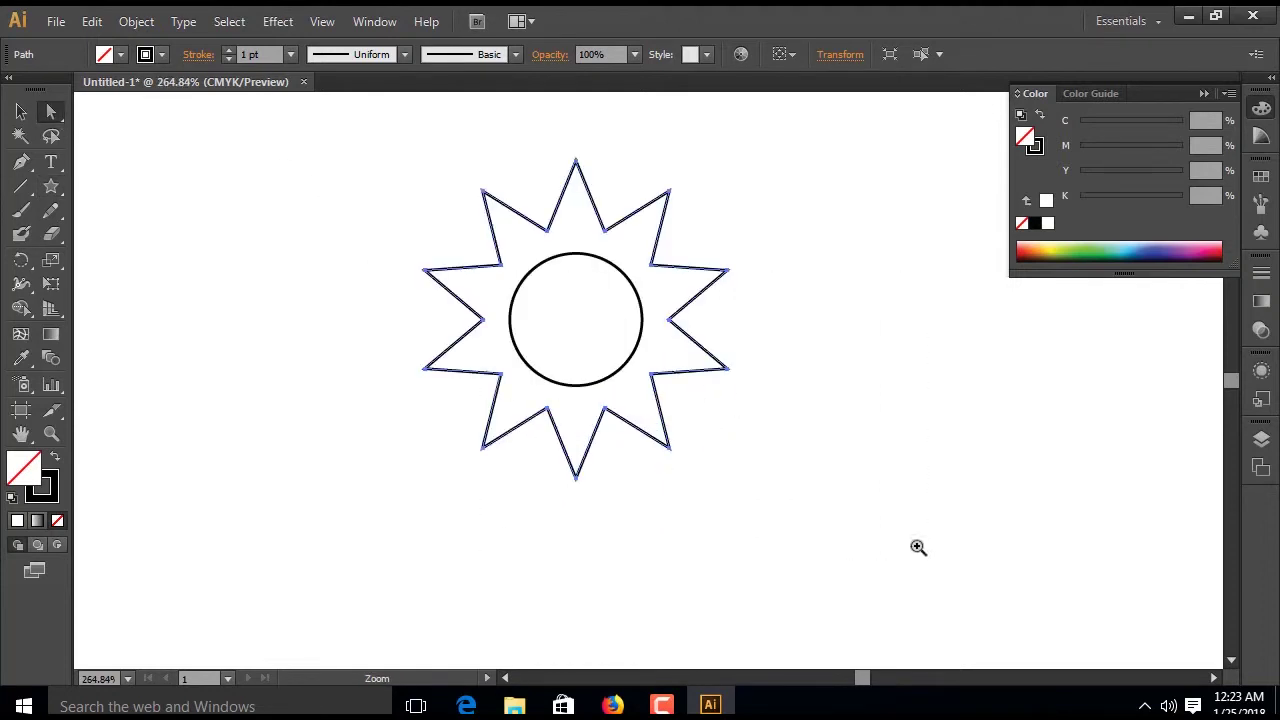
left_click_drag(794, 432, 720, 349)
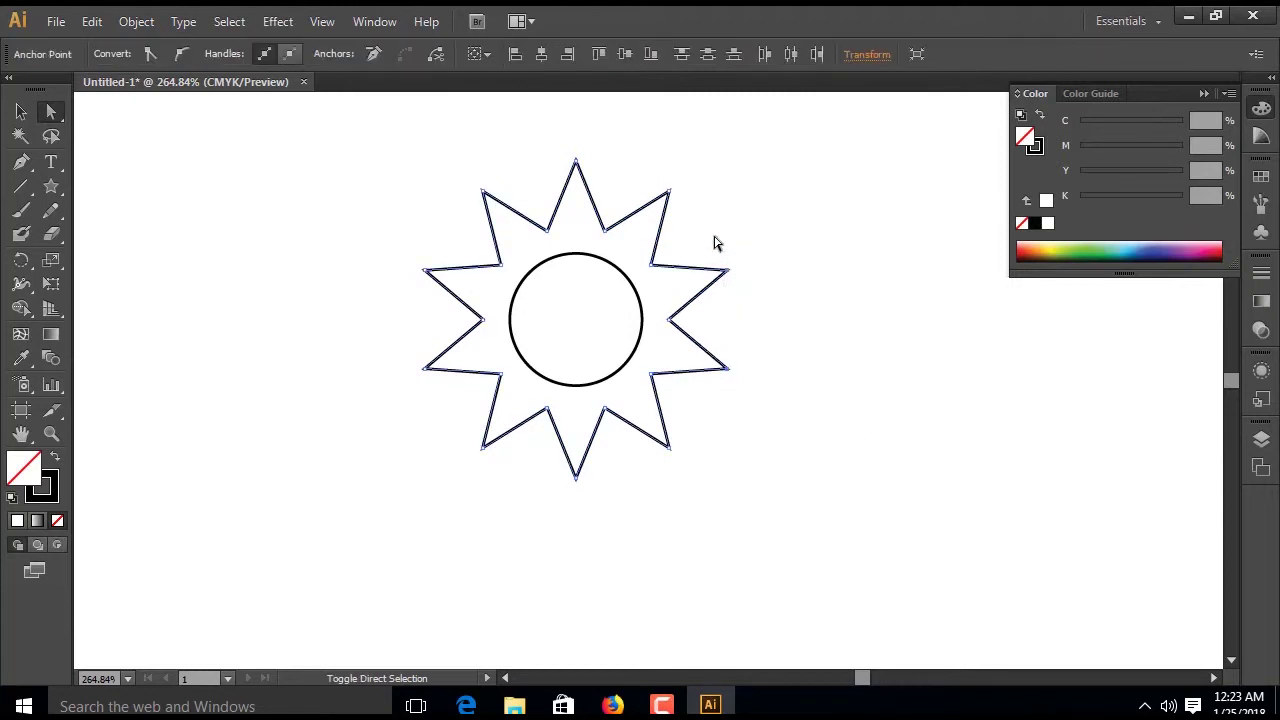
left_click_drag(558, 145, 590, 170)
left_click_drag(389, 234, 440, 305)
mouse_move(383, 363)
left_mouse_down()
mouse_move(510, 488)
mouse_move(610, 484)
mouse_move(666, 443)
left_mouse_up()
left_click(177, 57)
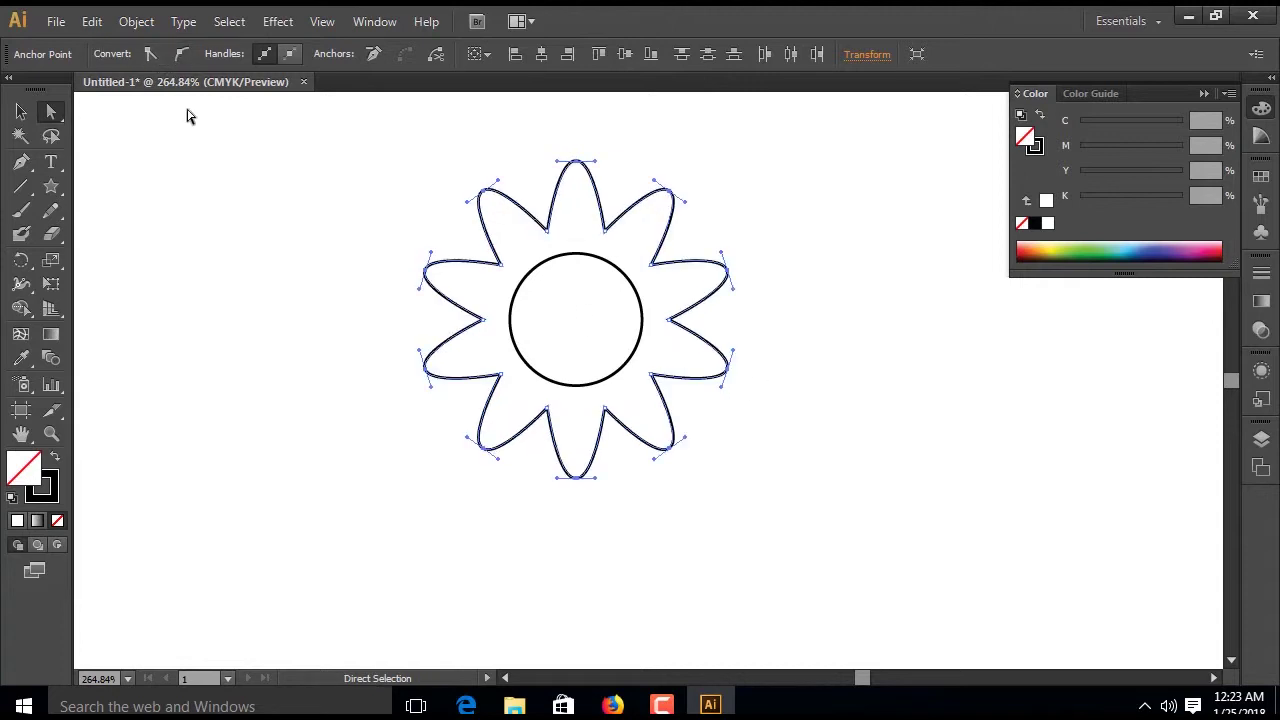
left_click(51, 186)
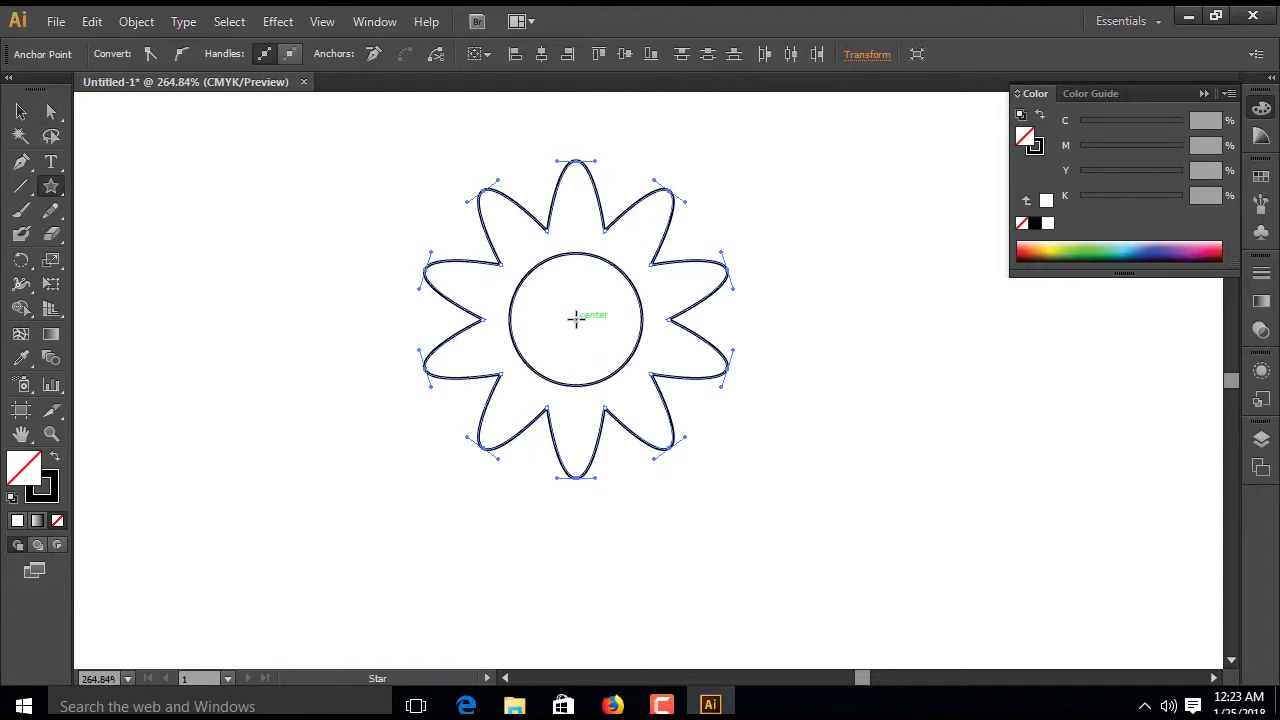
Create a 10-point star with radii 130 pt and 70 pt centred on the flower
left_click(575, 318)
left_click(640, 311)
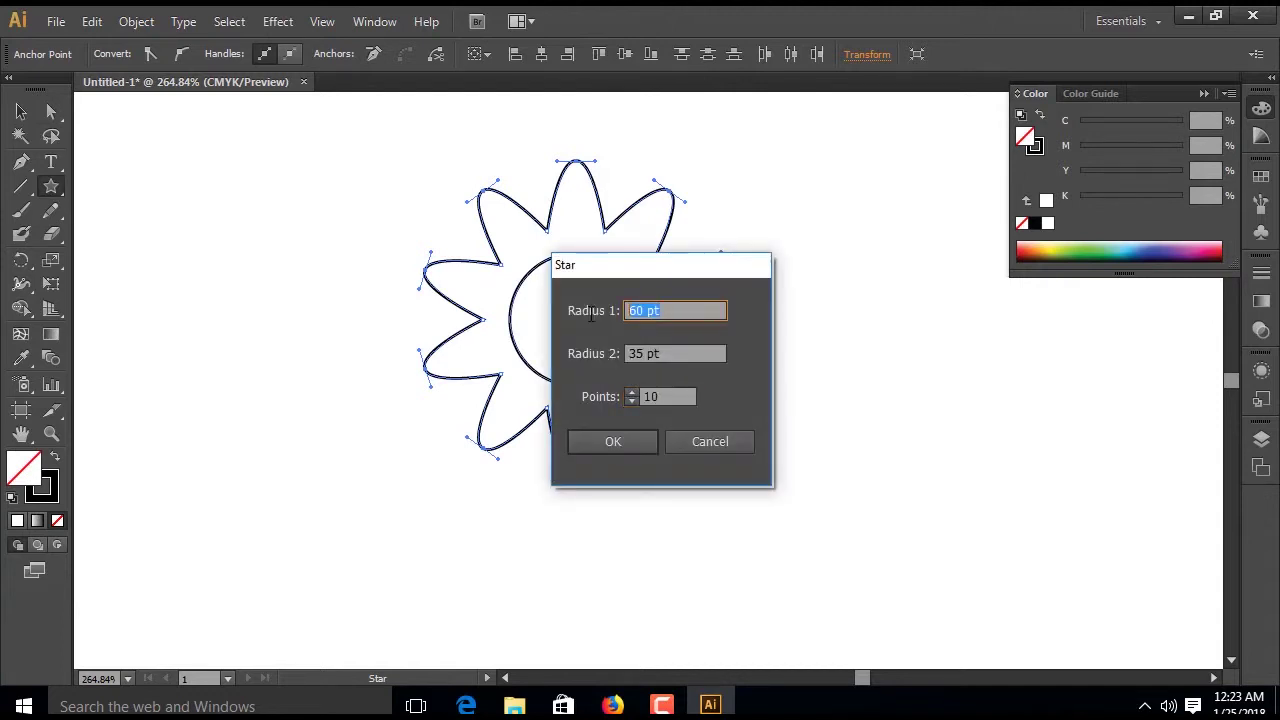
type("130")
key("Tab")
type("70")
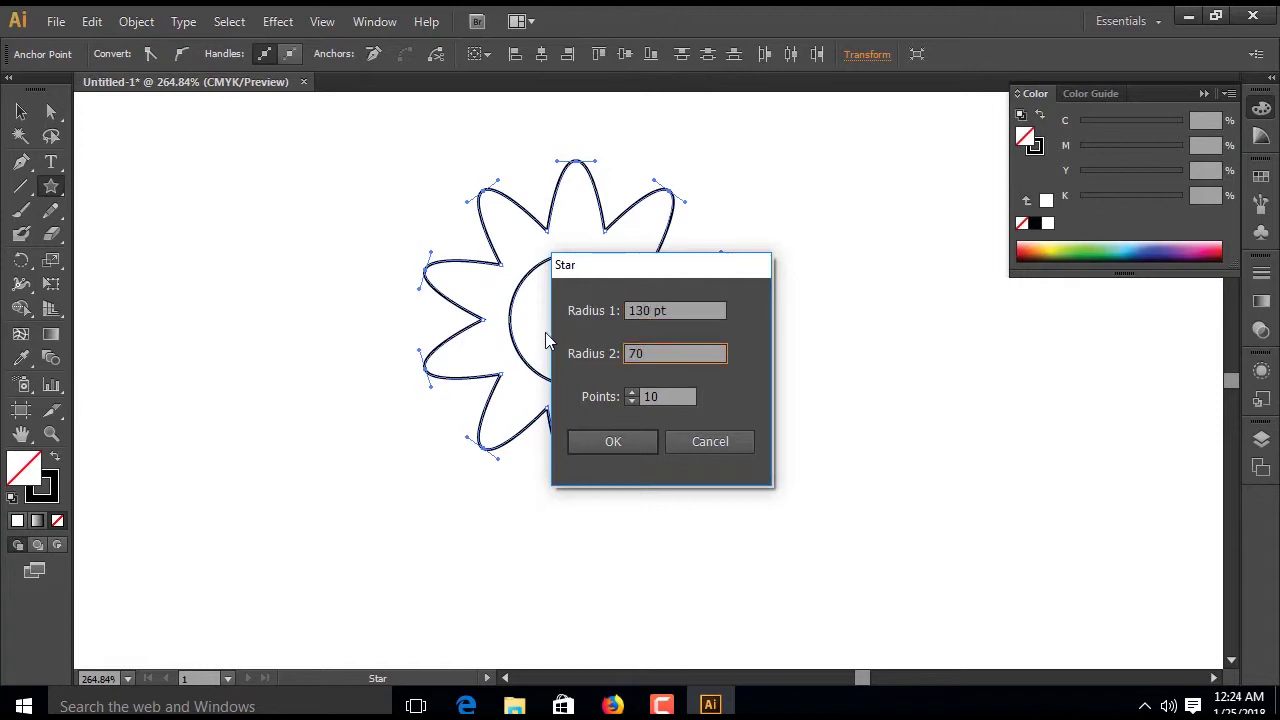
left_click(600, 441)
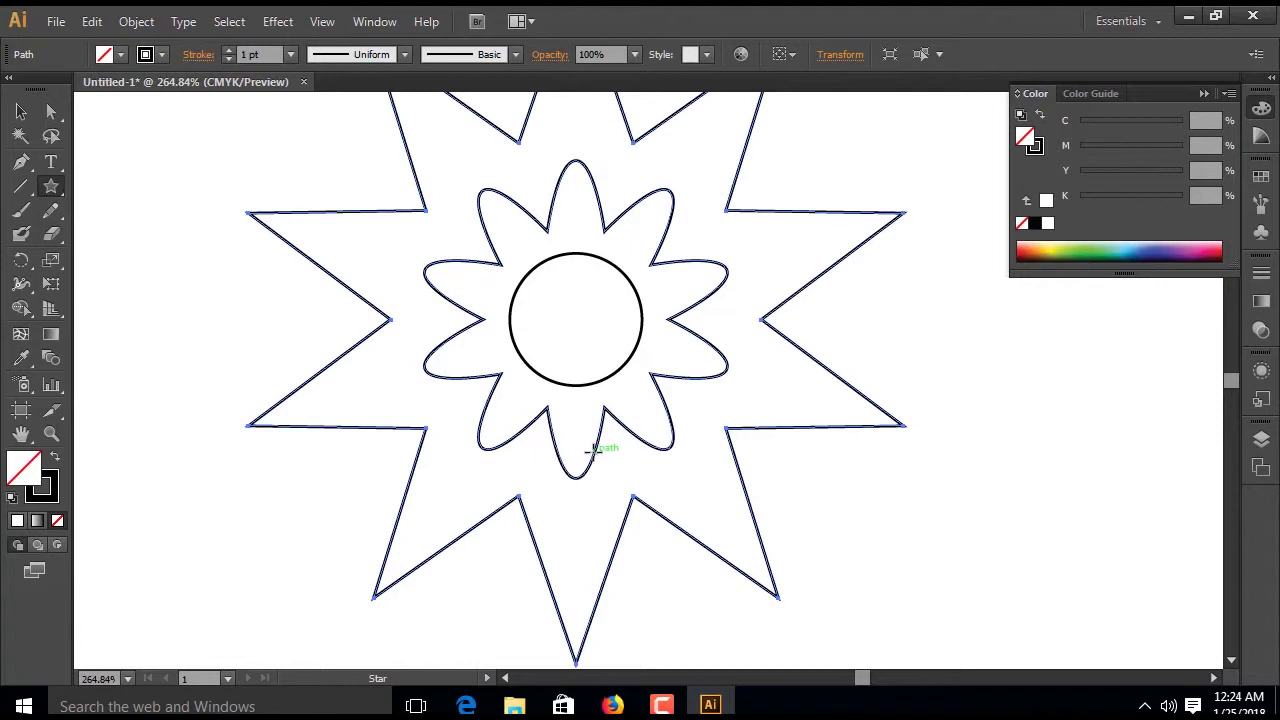
key("v")
key("ctrl+minus")
Shrink the large star slightly by its corner handle
mouse_move(651, 400)
left_mouse_down()
mouse_move(669, 418)
mouse_move(675, 475)
left_mouse_up()
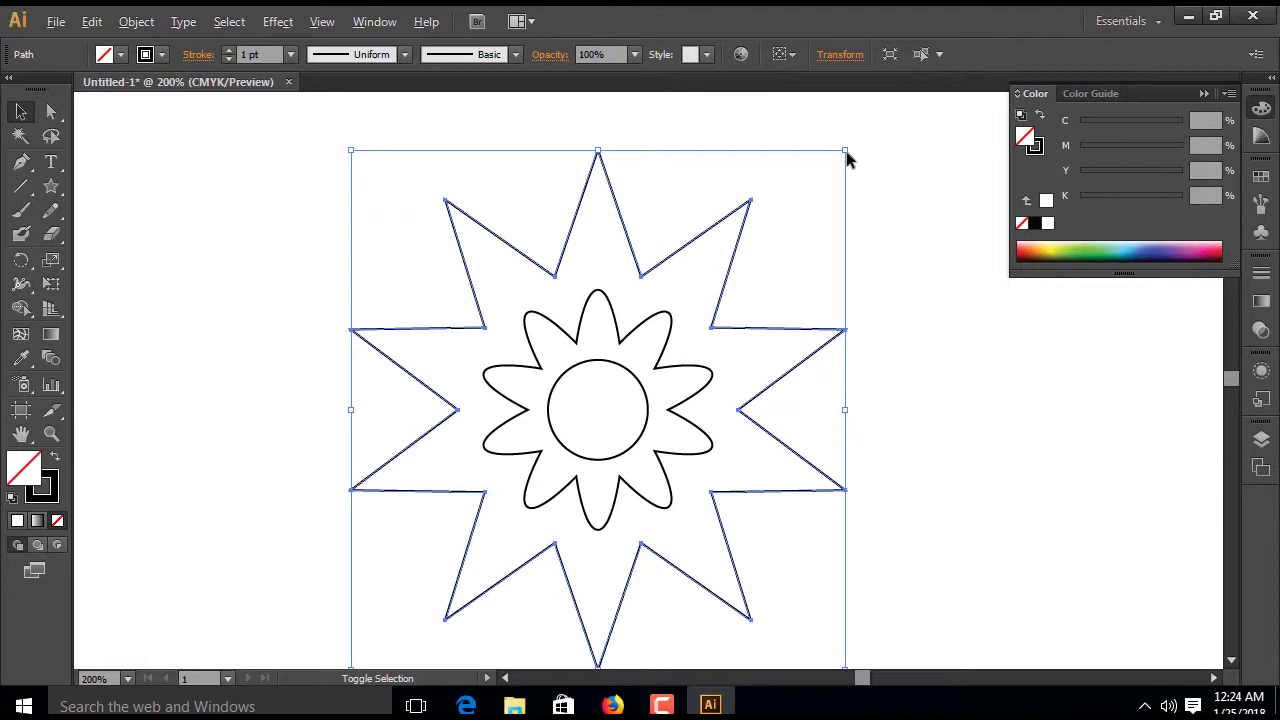
left_click_drag(845, 151, 829, 167)
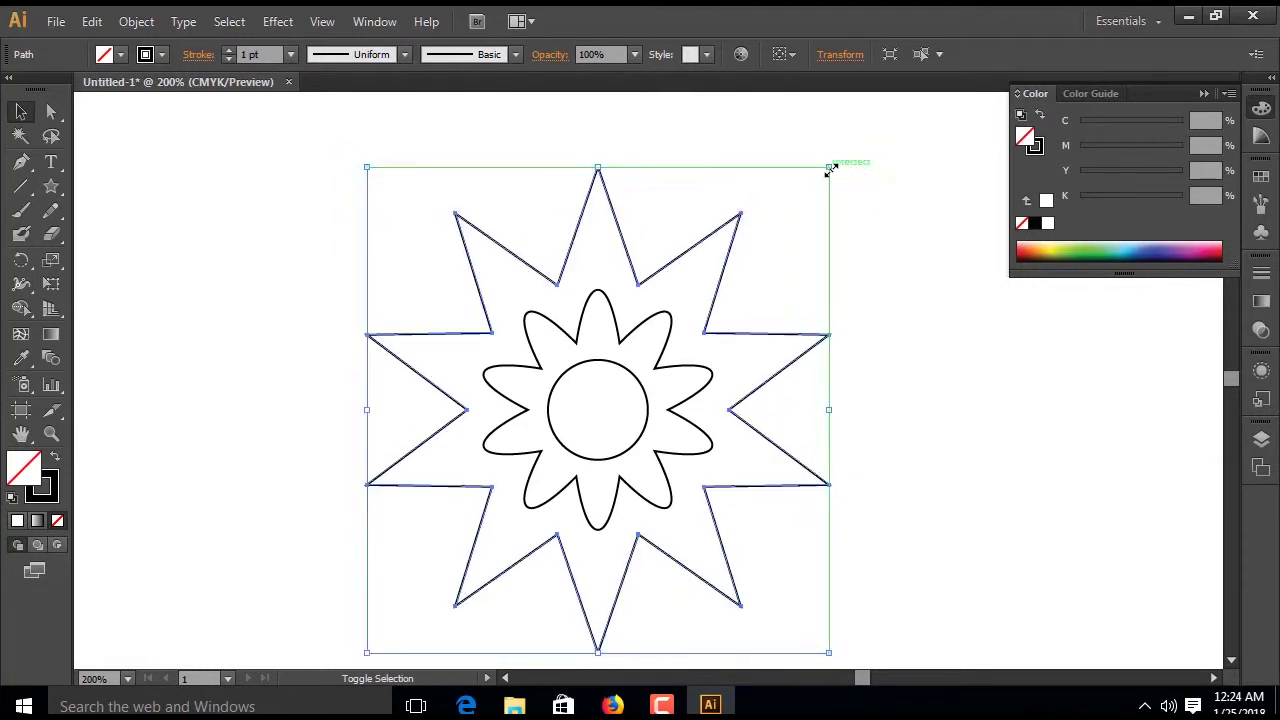
left_click(51, 111)
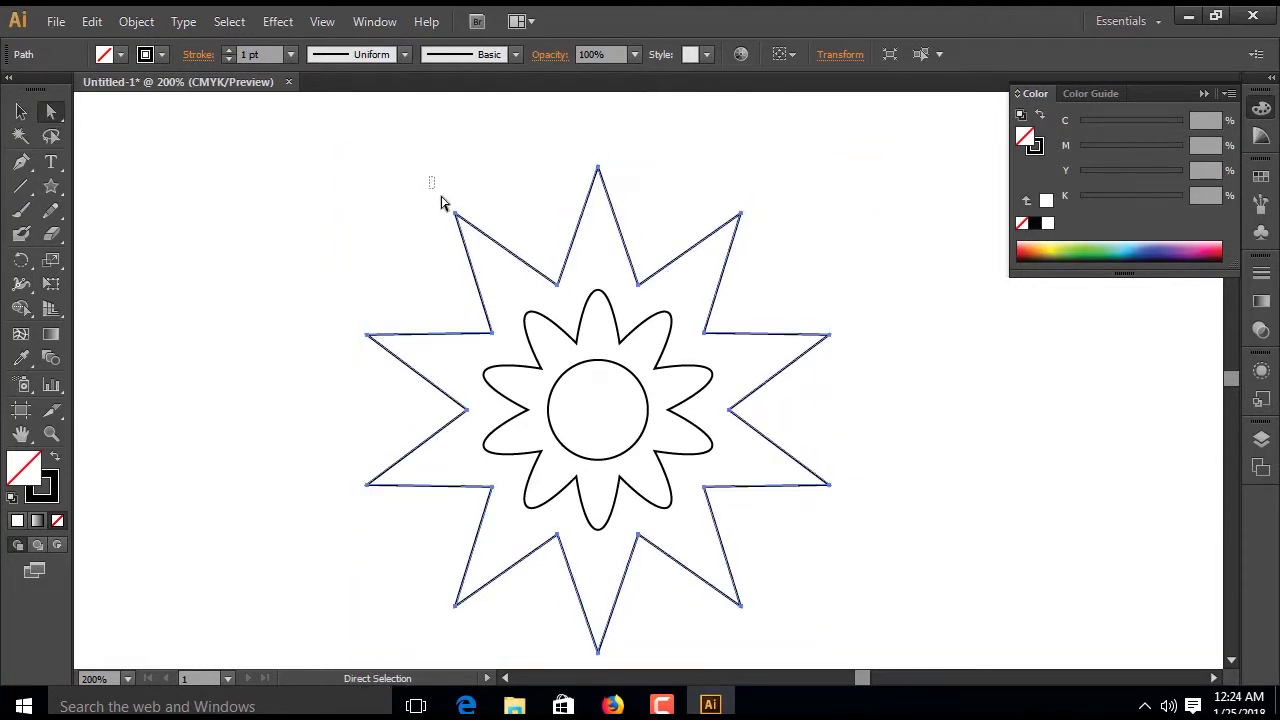
Convert the large star's tip anchors to smooth points, making rounded petals
mouse_move(562, 143)
left_mouse_down()
mouse_move(640, 194)
mouse_move(744, 230)
left_mouse_up()
left_click_drag(828, 326, 843, 348)
left_click_drag(868, 522, 829, 468)
left_click_drag(774, 587, 575, 670)
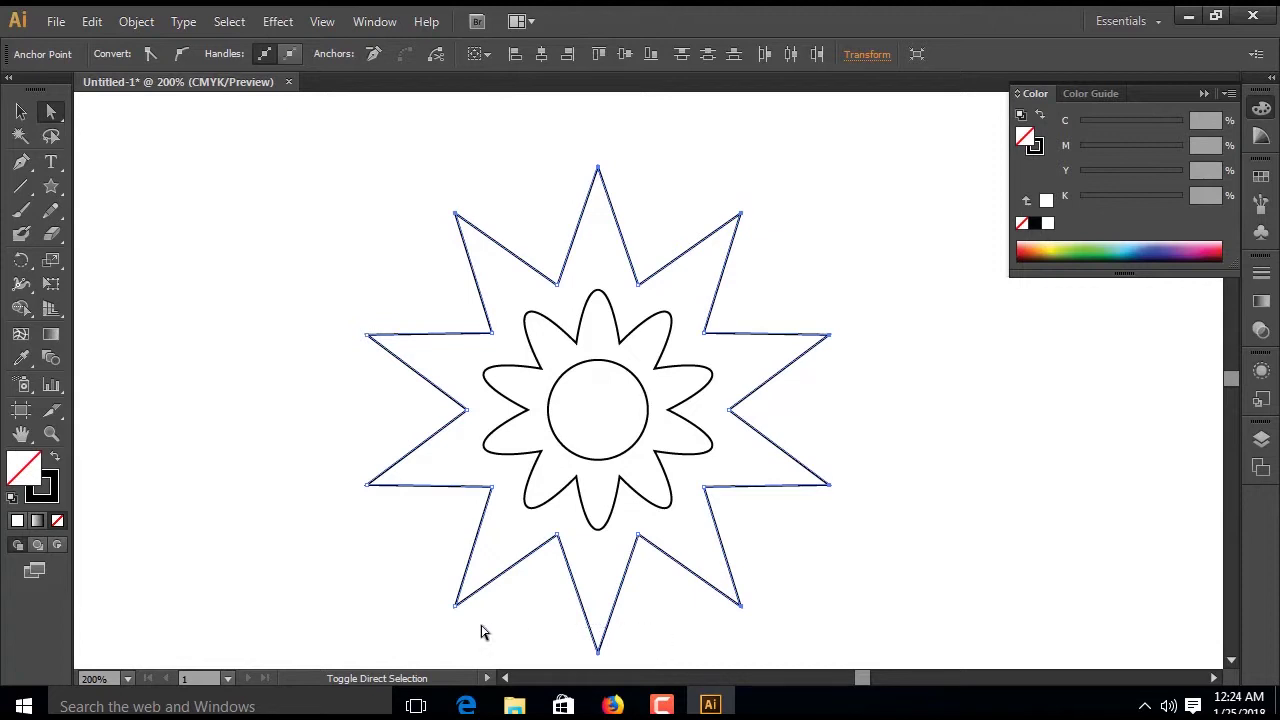
left_click_drag(344, 460, 376, 510)
left_click_drag(347, 324, 382, 354)
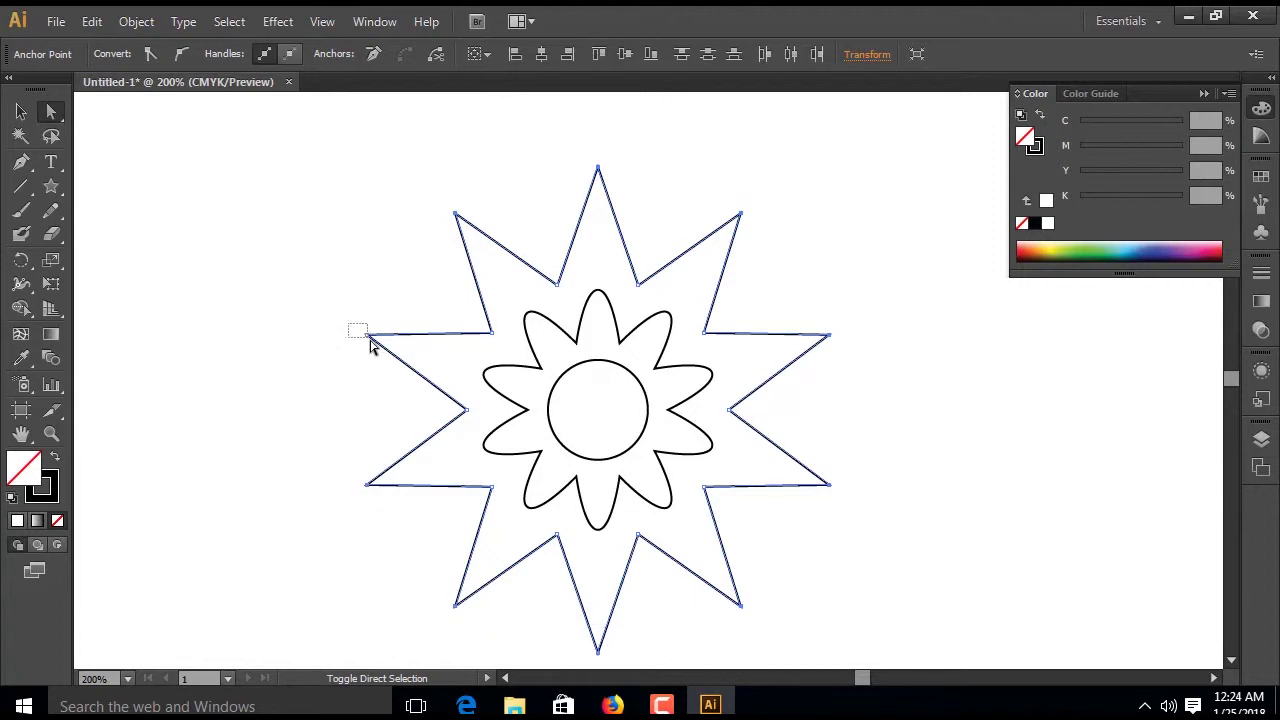
left_click(181, 54)
left_click(531, 287)
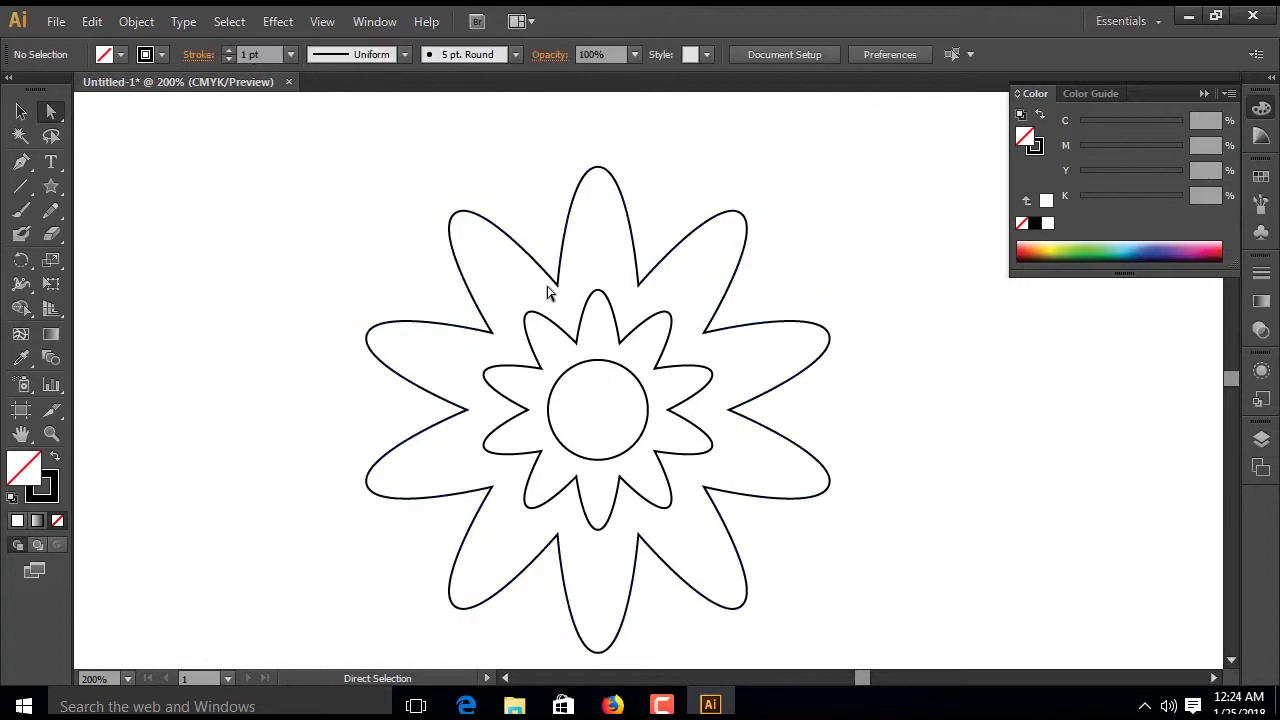
Curve the upper, right and lower-right valley anchors of the outer flower
left_click(455, 212)
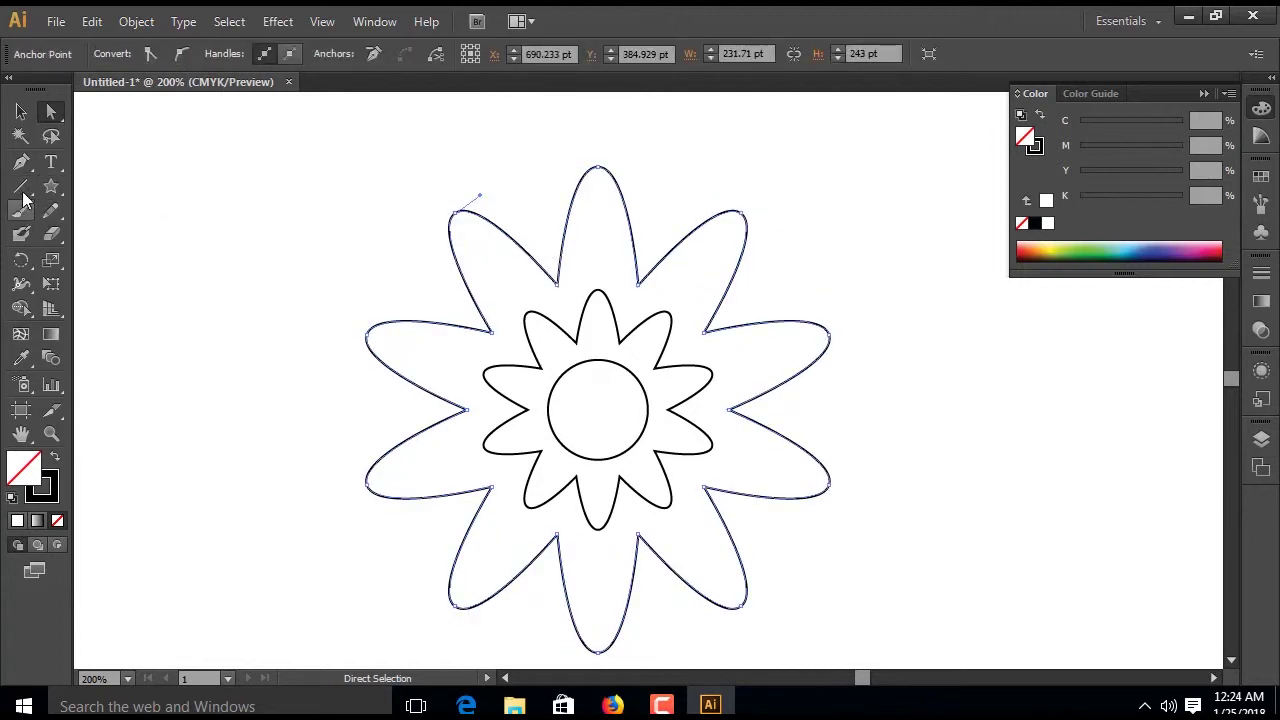
left_click(21, 162)
left_click_drag(24, 190, 47, 248)
left_click(72, 238)
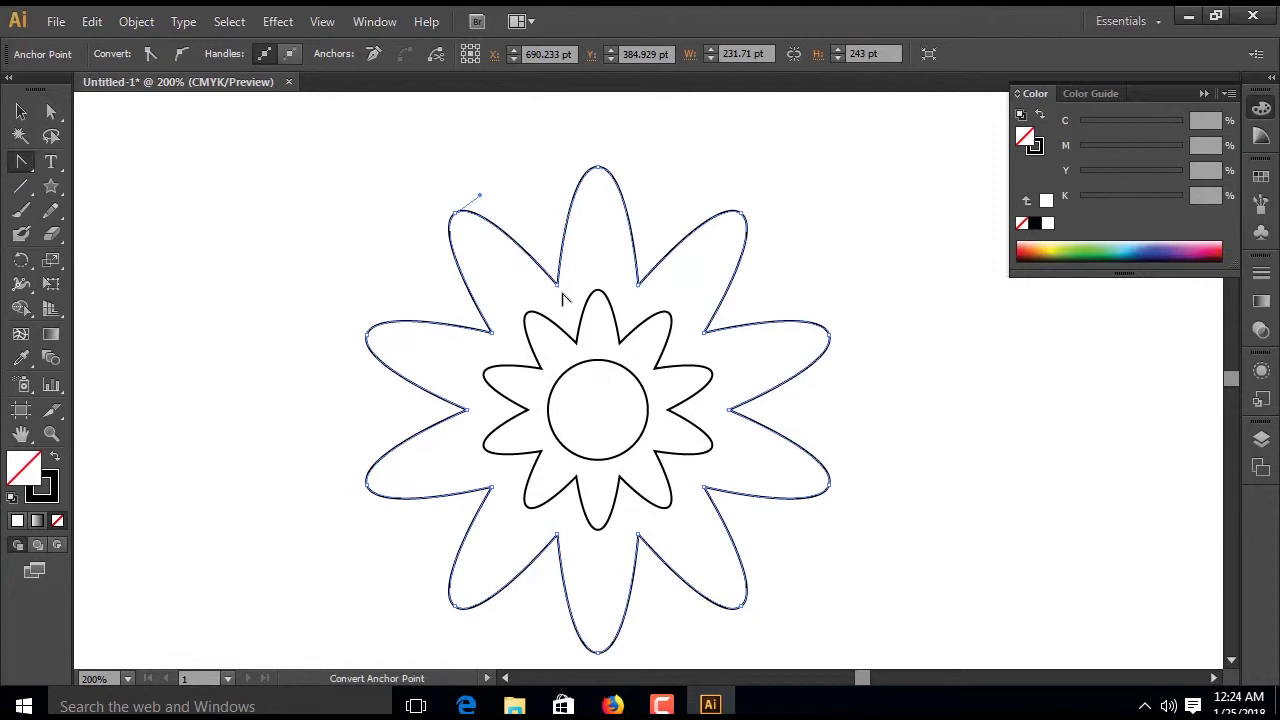
mouse_move(558, 284)
left_mouse_down()
mouse_move(657, 300)
mouse_move(712, 350)
left_mouse_up()
left_click_drag(729, 409, 730, 421)
left_click_drag(704, 488, 708, 502)
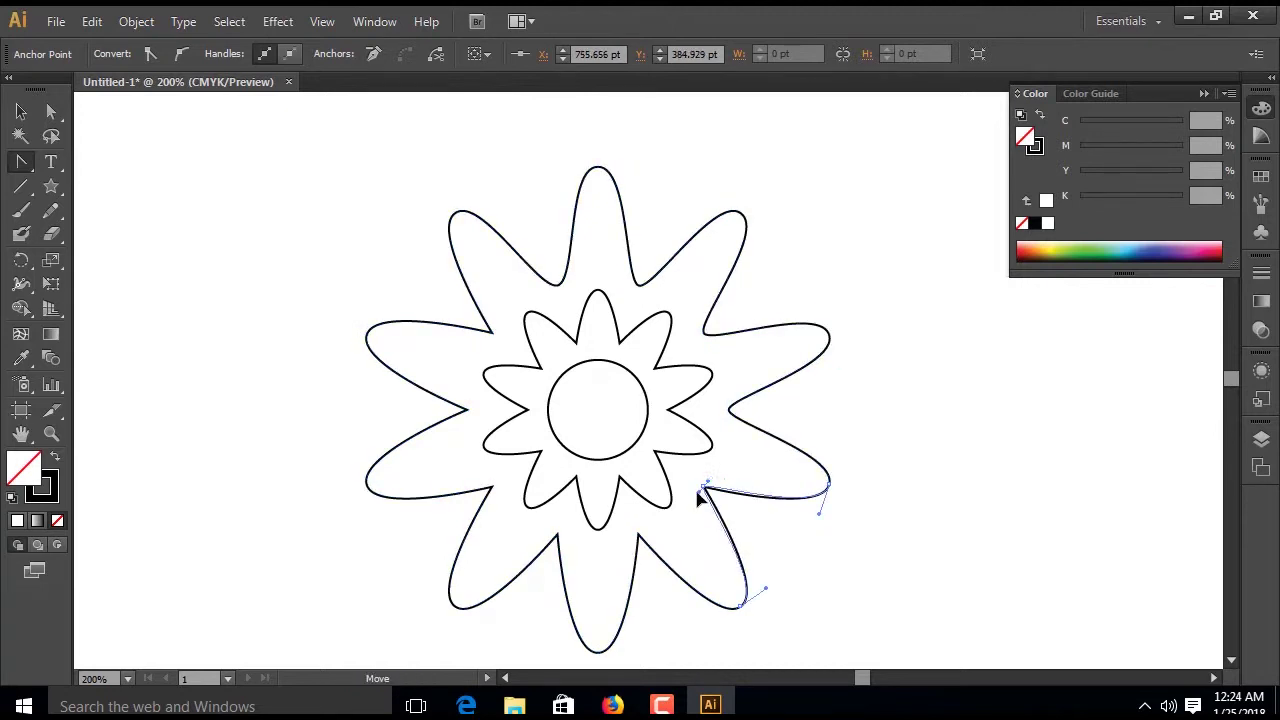
Curve the bottom, lower-left, left and upper-left valley anchors of the outer flower
left_click_drag(636, 534, 543, 536)
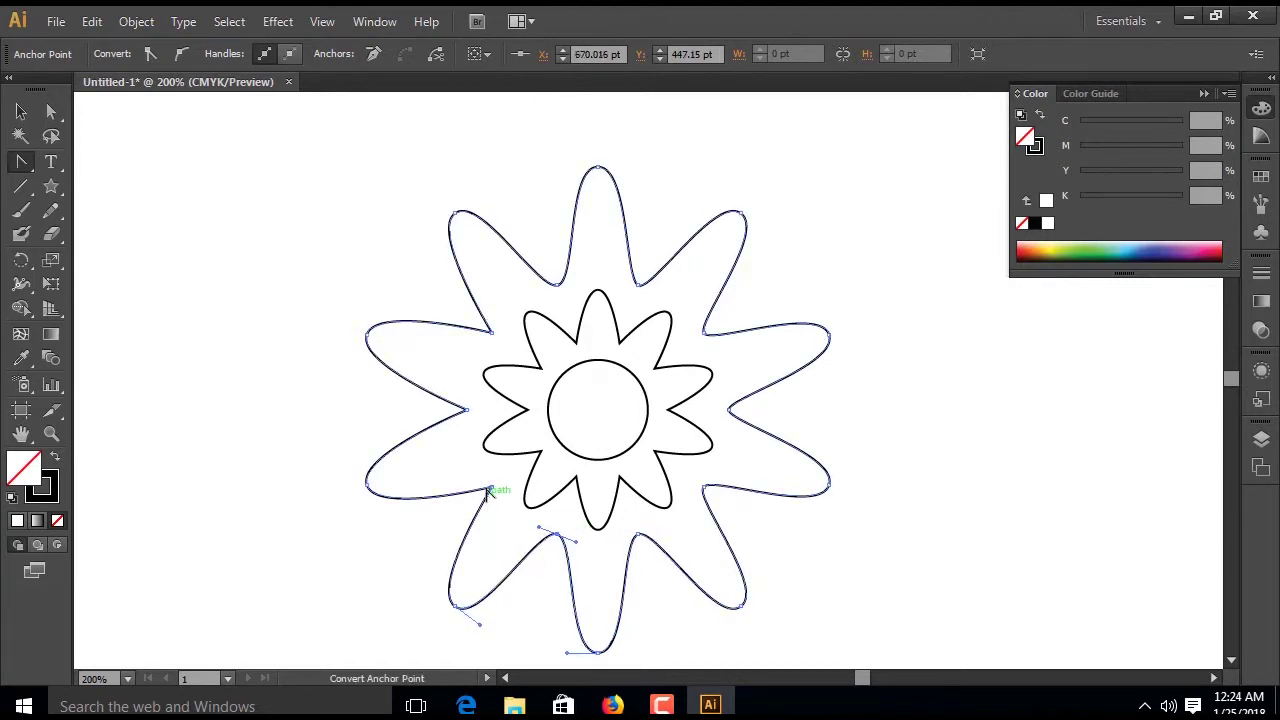
left_click_drag(491, 488, 486, 478)
left_click_drag(467, 411, 466, 430)
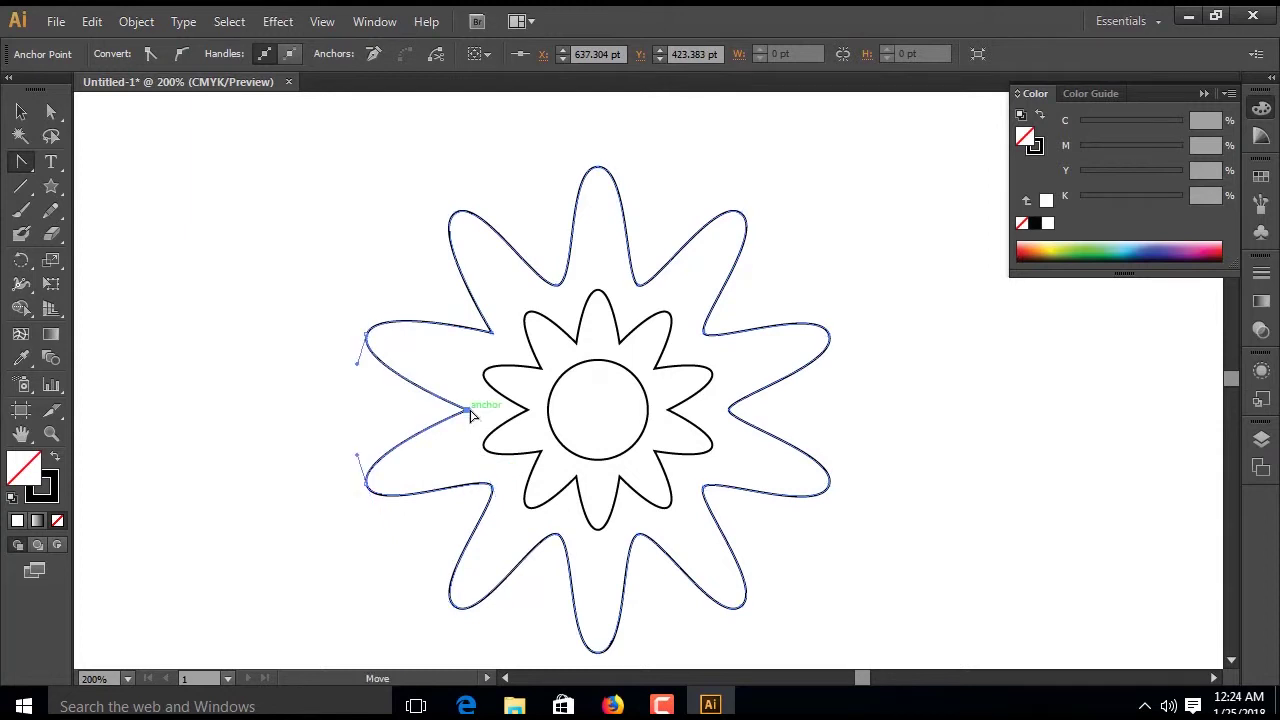
left_click_drag(493, 331, 504, 319)
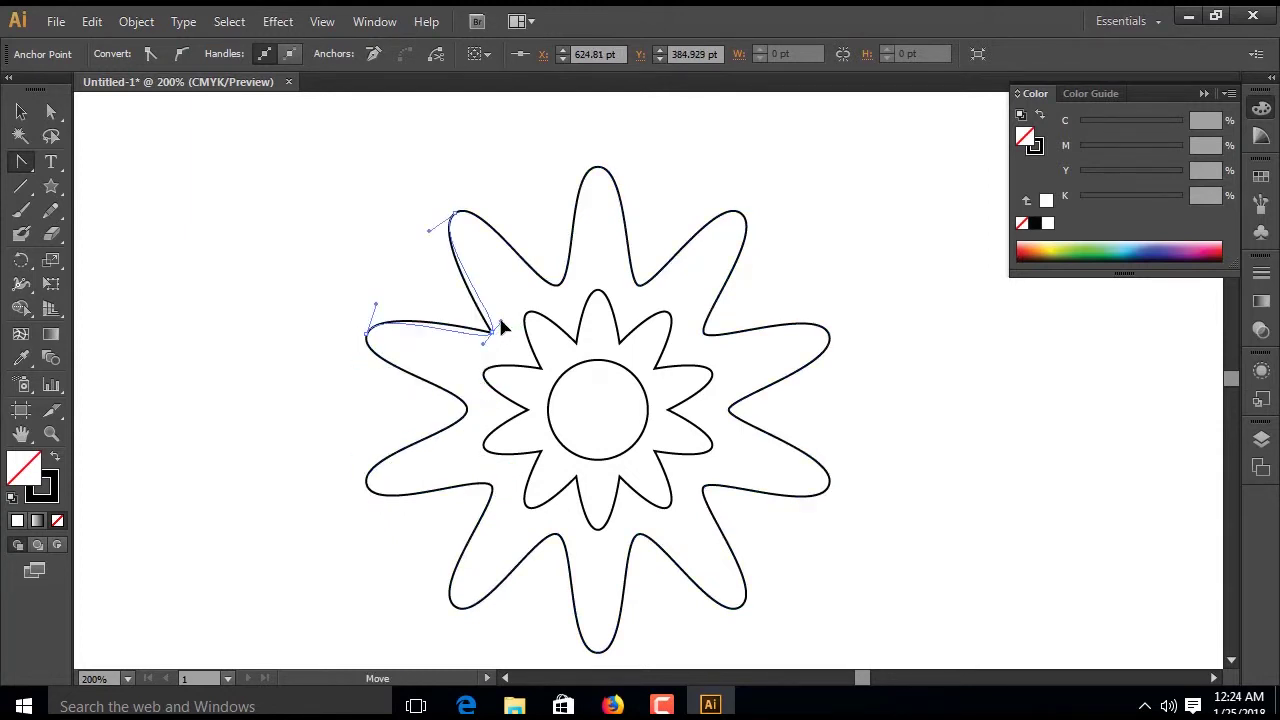
left_click(21, 111)
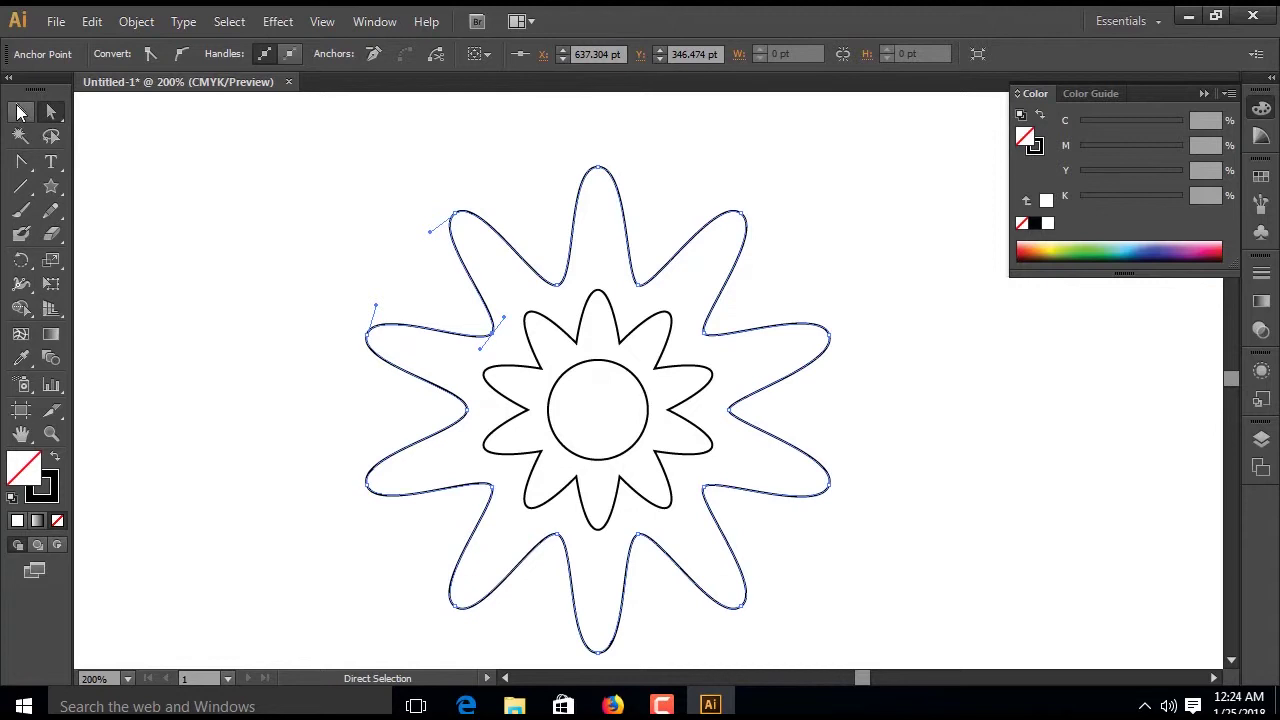
left_click(431, 264)
Set the outer flower's stroke colour to pure cyan
left_click(457, 258)
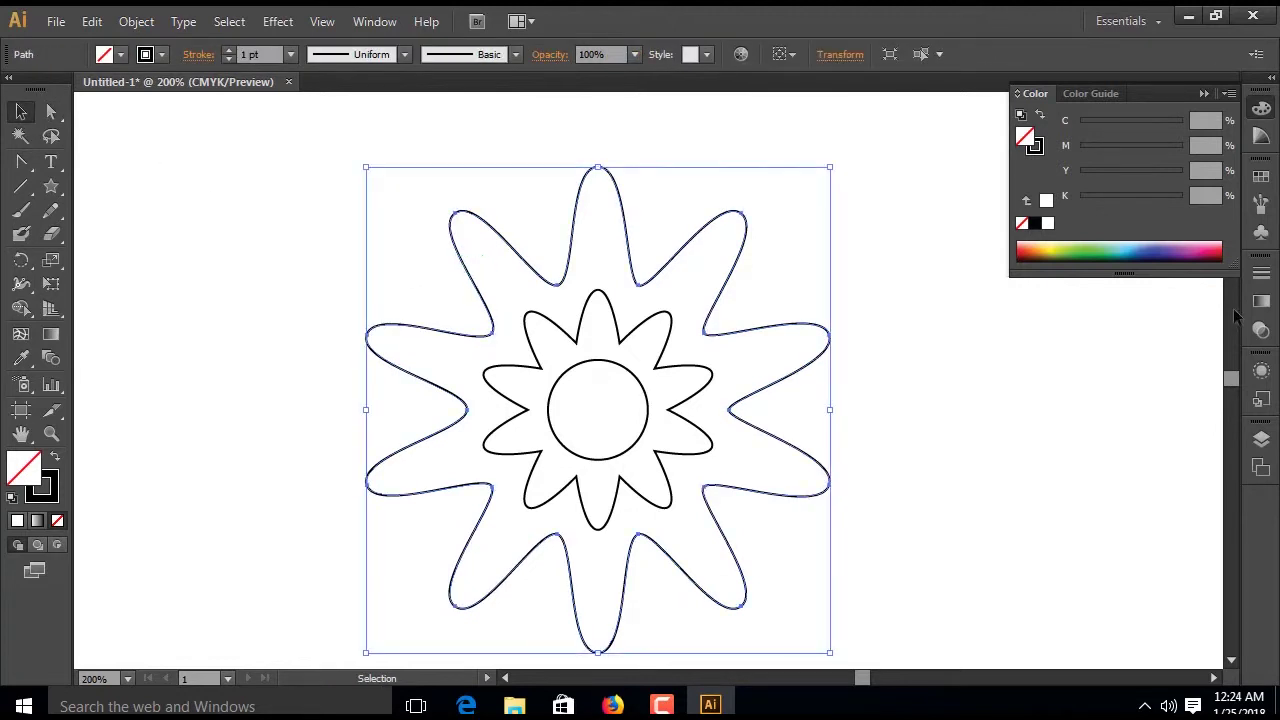
left_click(1040, 151)
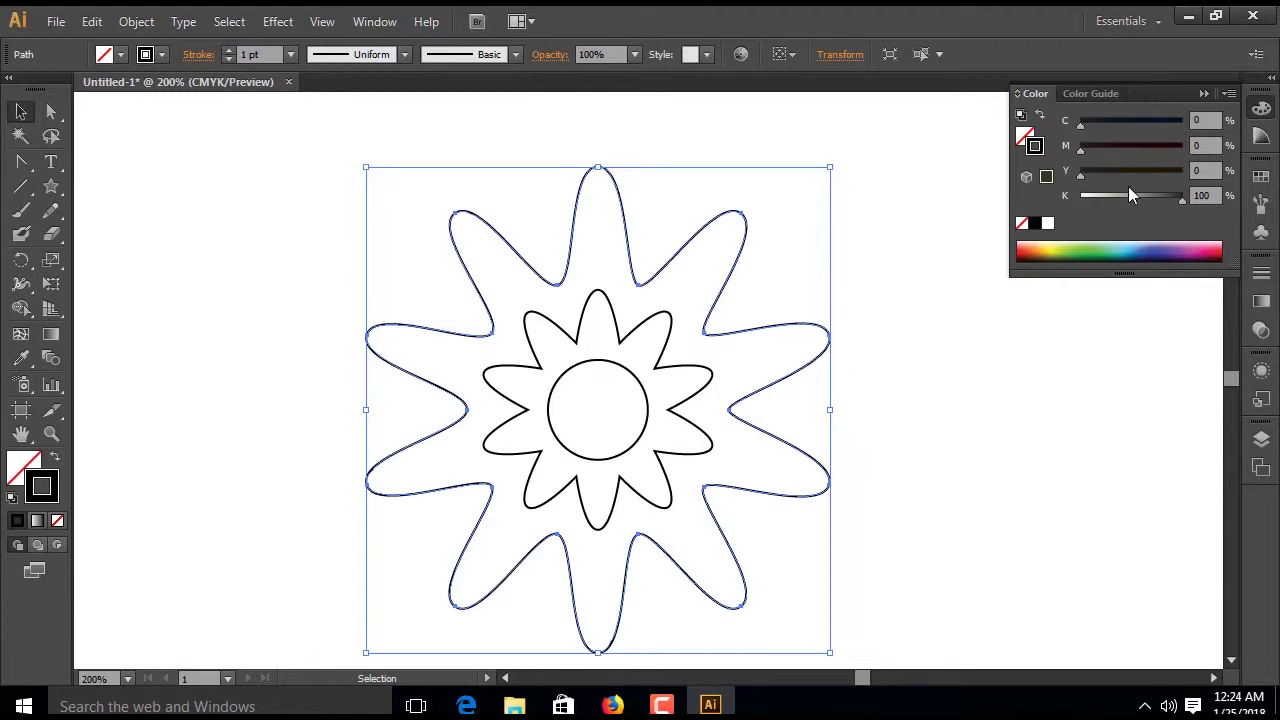
left_click_drag(1182, 197, 1080, 197)
mouse_move(1080, 121)
left_mouse_down()
mouse_move(1182, 121)
mouse_move(1227, 164)
left_mouse_up()
Make the inner flower's stroke magenta and the circle's yellow, then select all three shapes
left_click(675, 344)
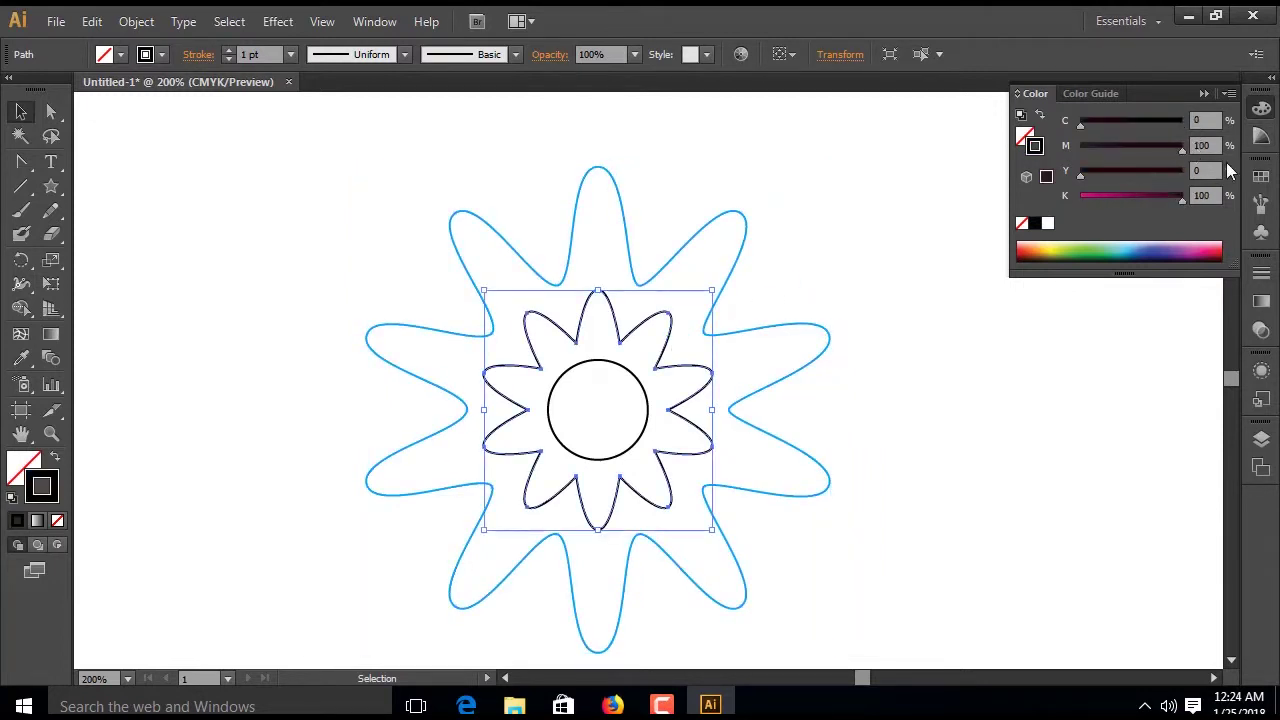
left_click_drag(1126, 197, 1075, 197)
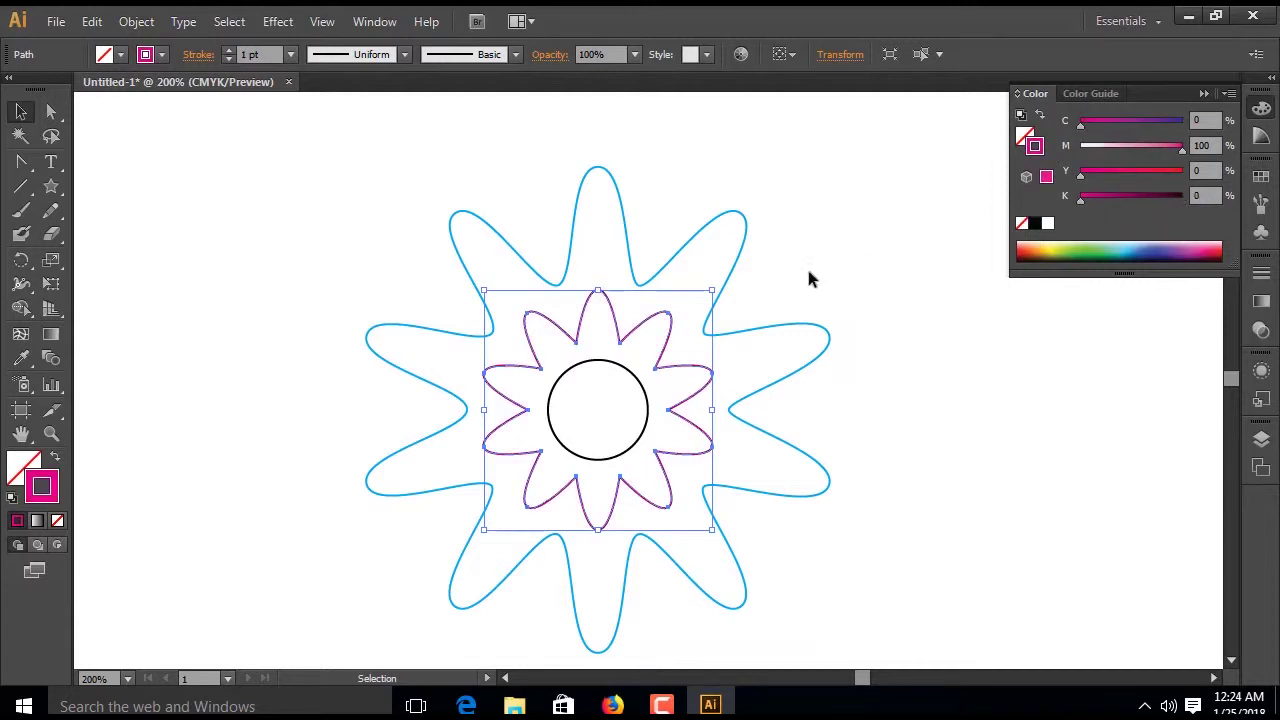
left_click(623, 368)
left_click_drag(1182, 197, 1080, 197)
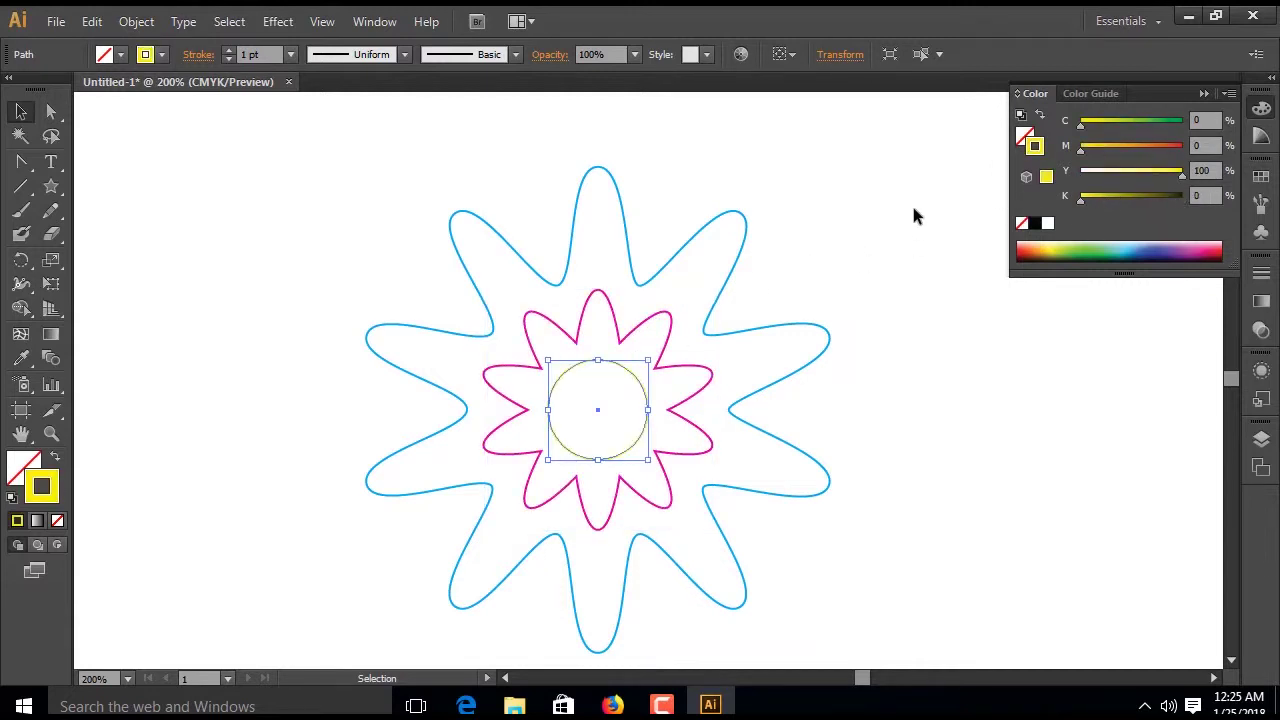
left_click_drag(443, 191, 734, 463)
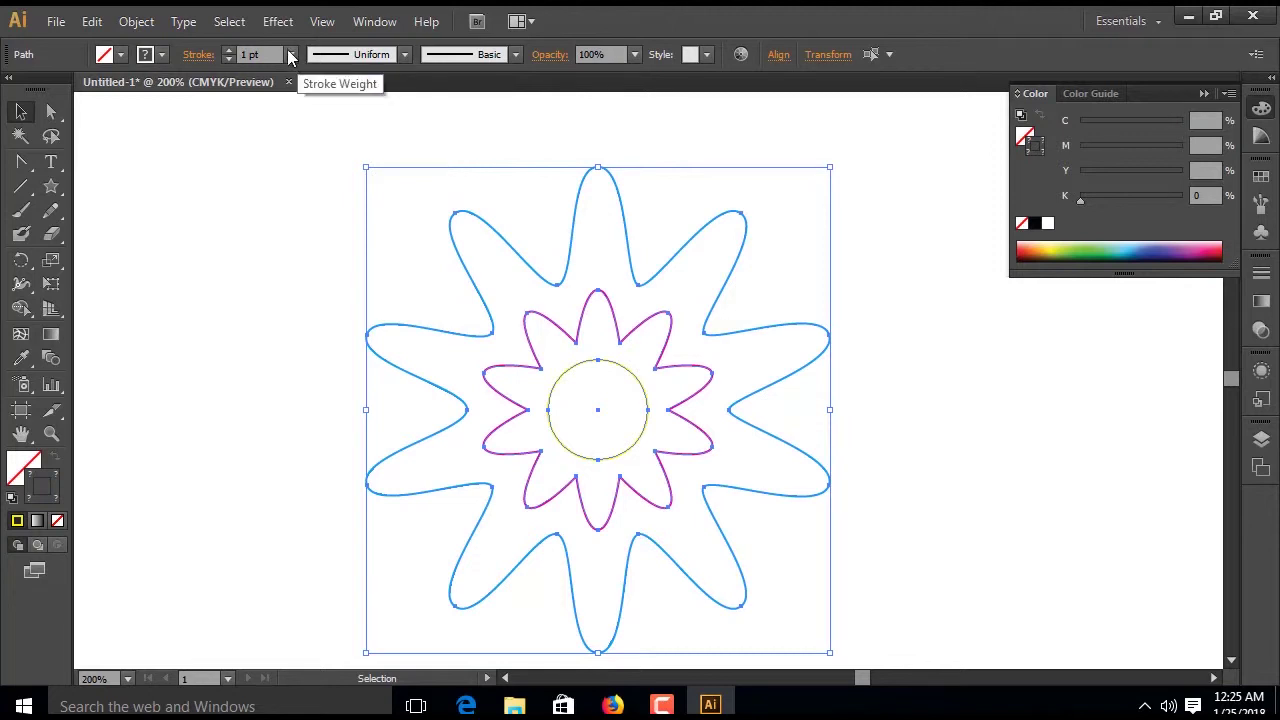
Try a 0.5 pt stroke weight on the three outlines
left_click(290, 54)
left_click(314, 98)
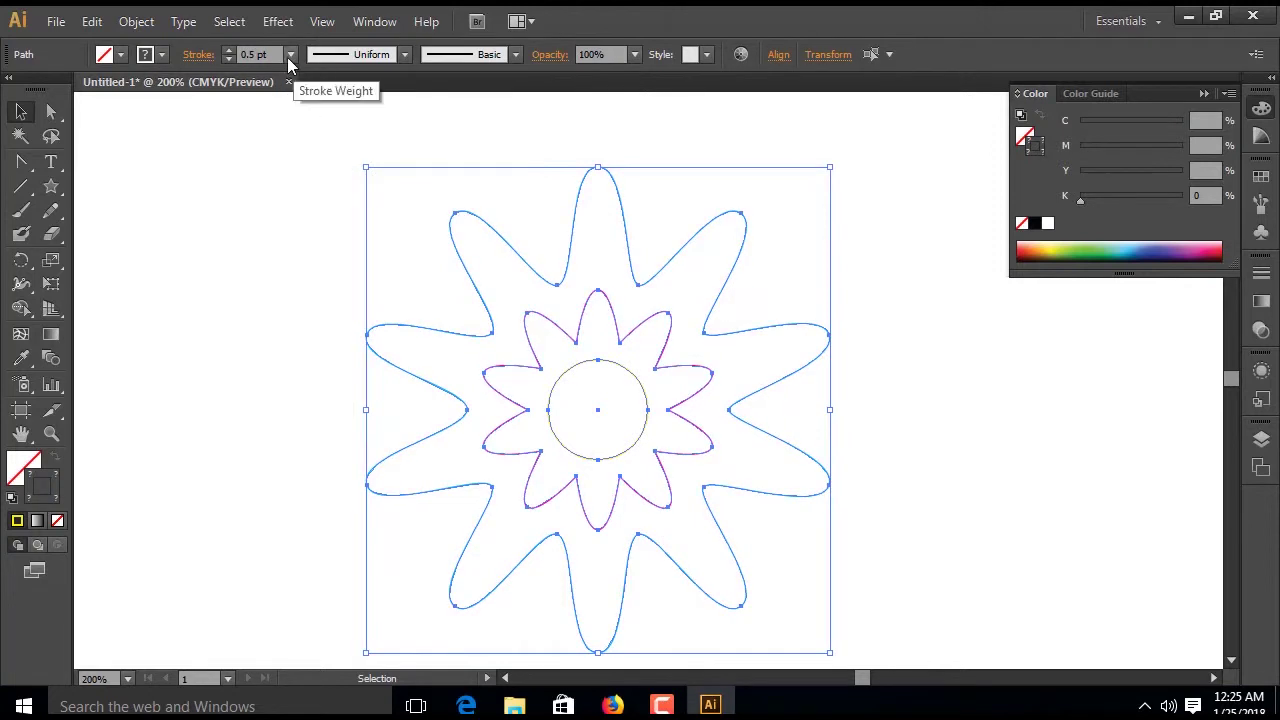
left_click(290, 55)
left_click(290, 56)
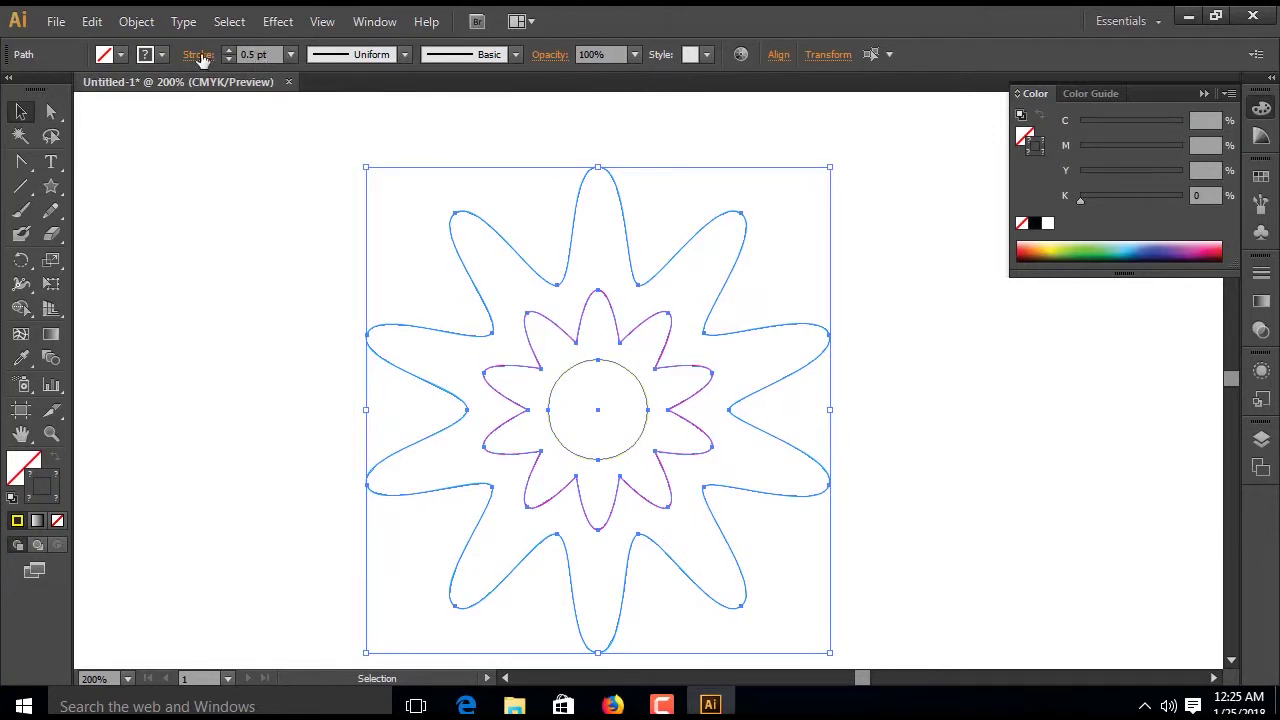
Set the stroke weight of all three outlines to 0.4 pt
left_click(291, 54)
double_click(274, 55)
left_click_drag(274, 55, 222, 56)
key("BackSpace")
key("Return")
key("ctrl+minus")
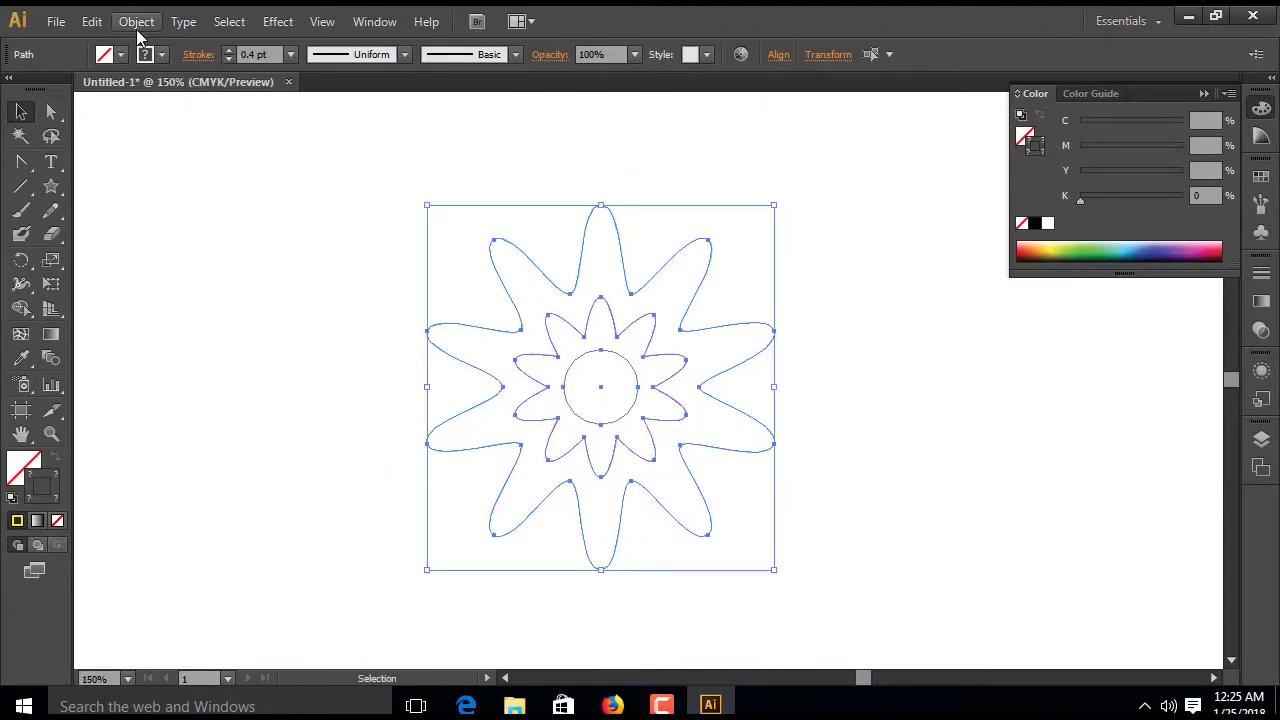
left_click(136, 21)
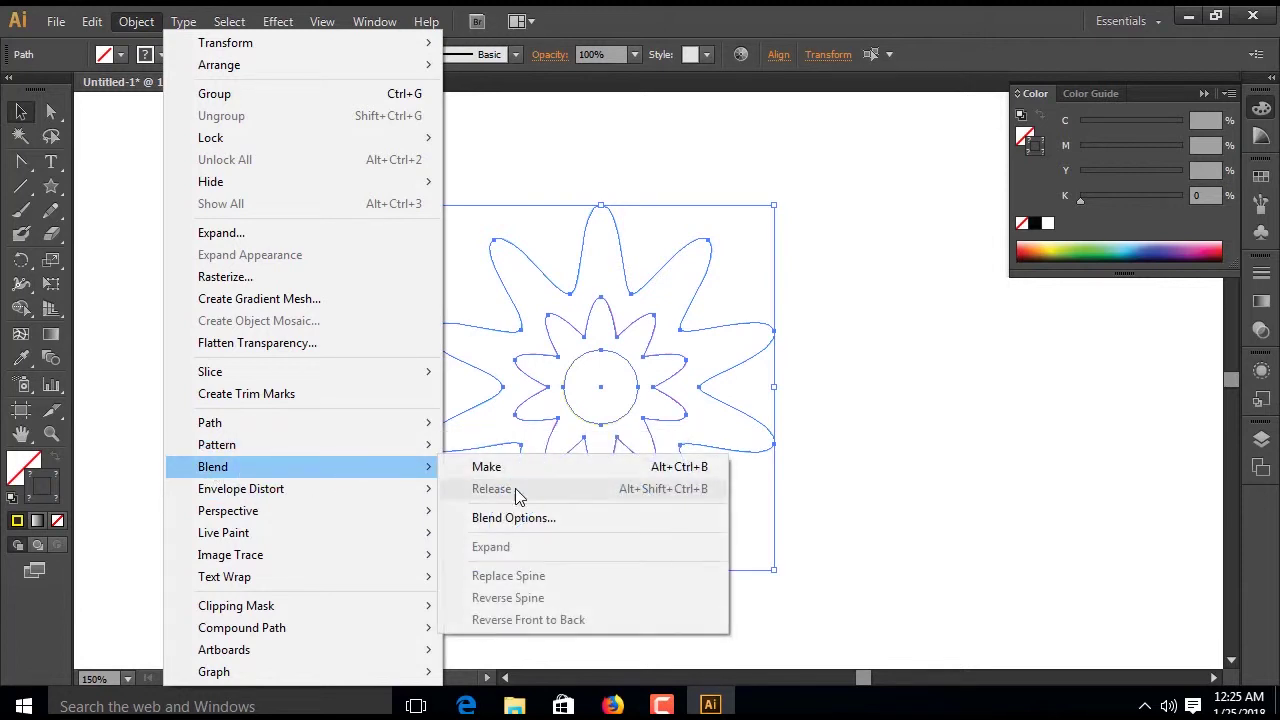
Set Blend Options spacing to Specified Steps with 360 steps
left_click(536, 519)
left_click(754, 343)
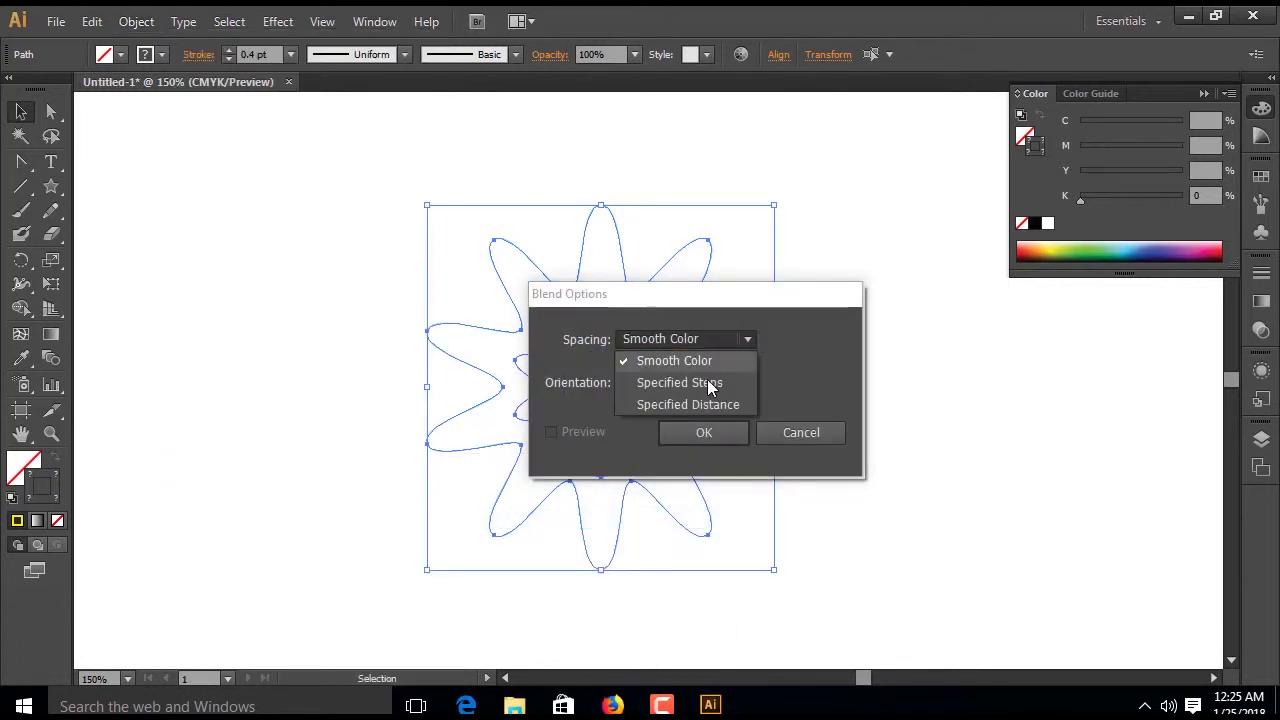
left_click(714, 382)
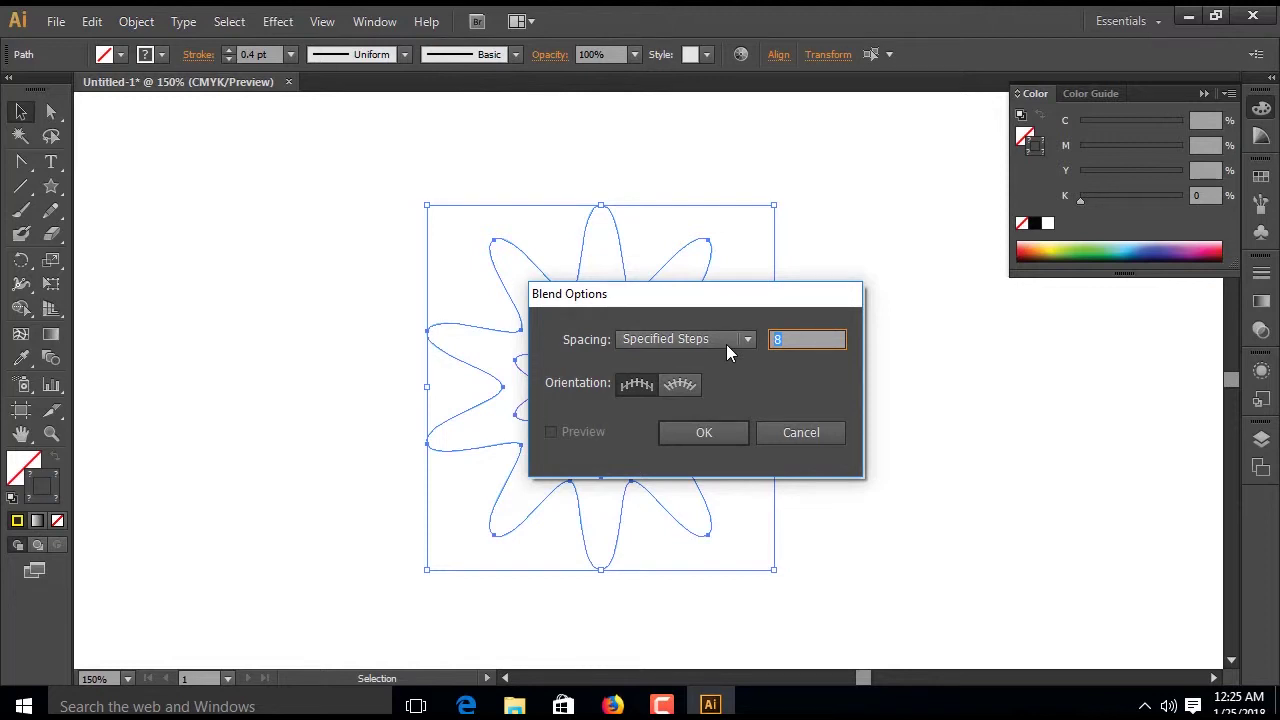
type("360")
left_click(697, 441)
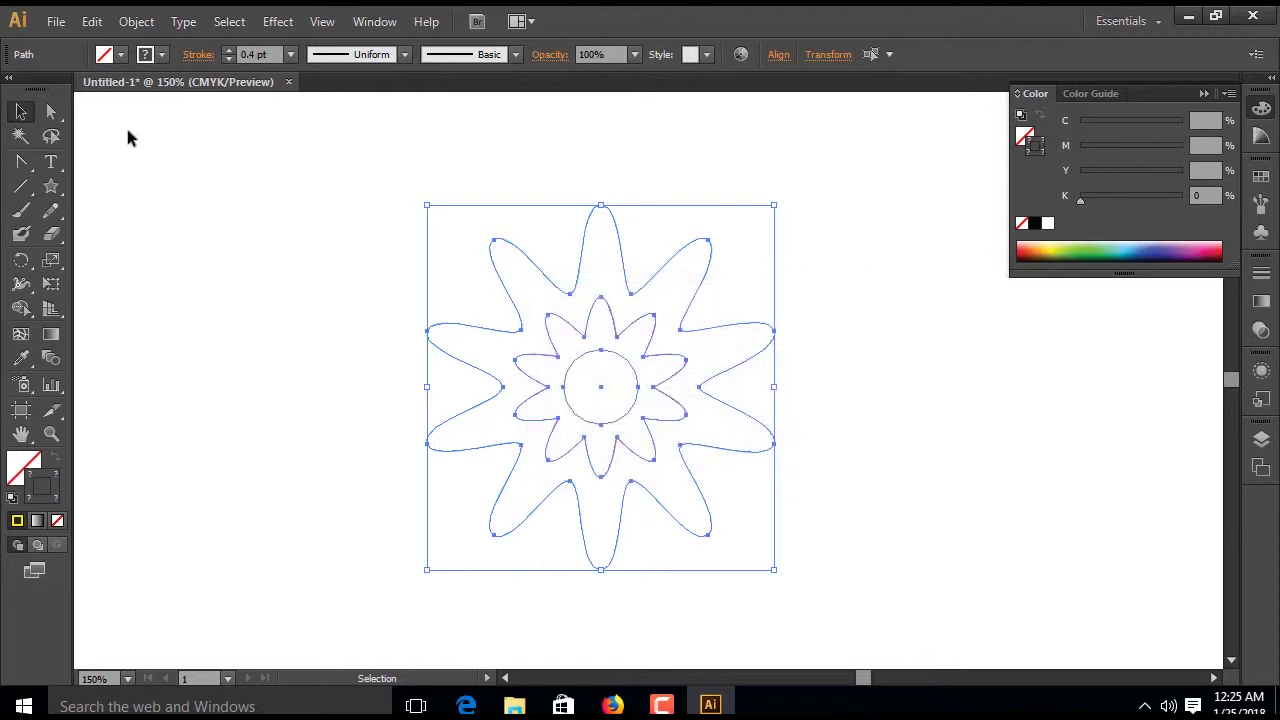
left_click(135, 21)
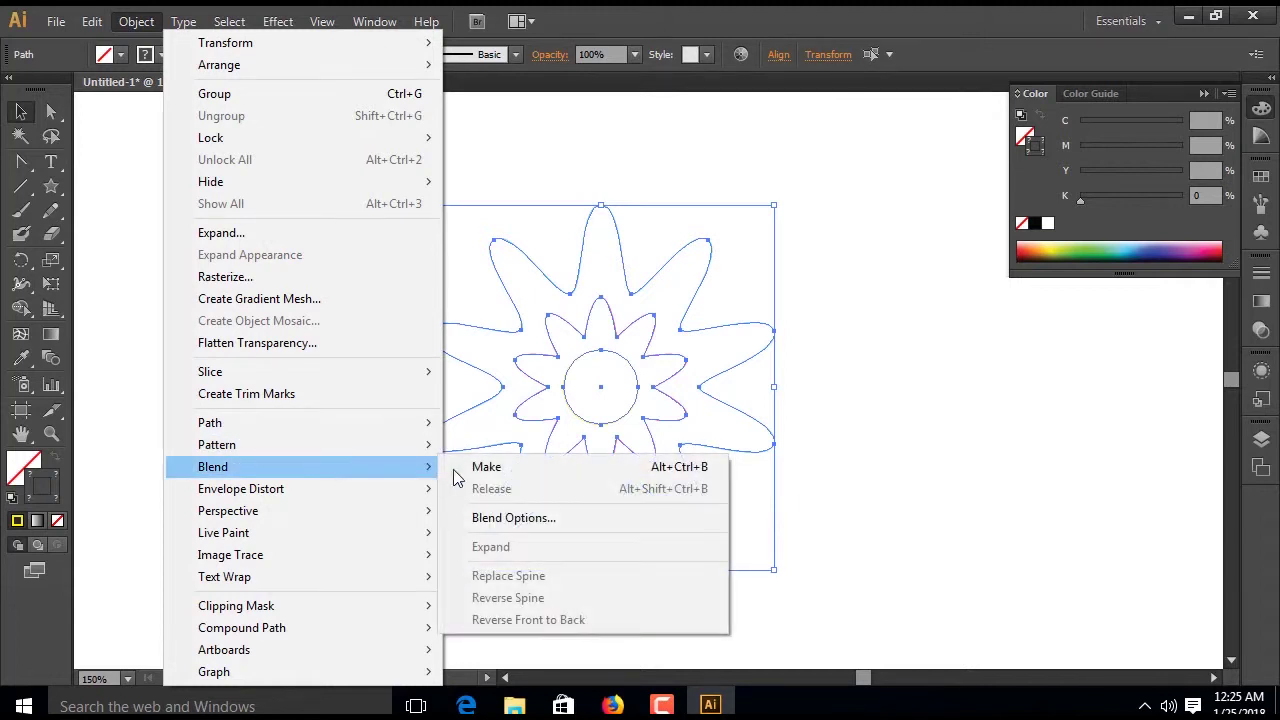
Make a blend of the cyan, magenta and yellow outlines and select the result
left_click(546, 474)
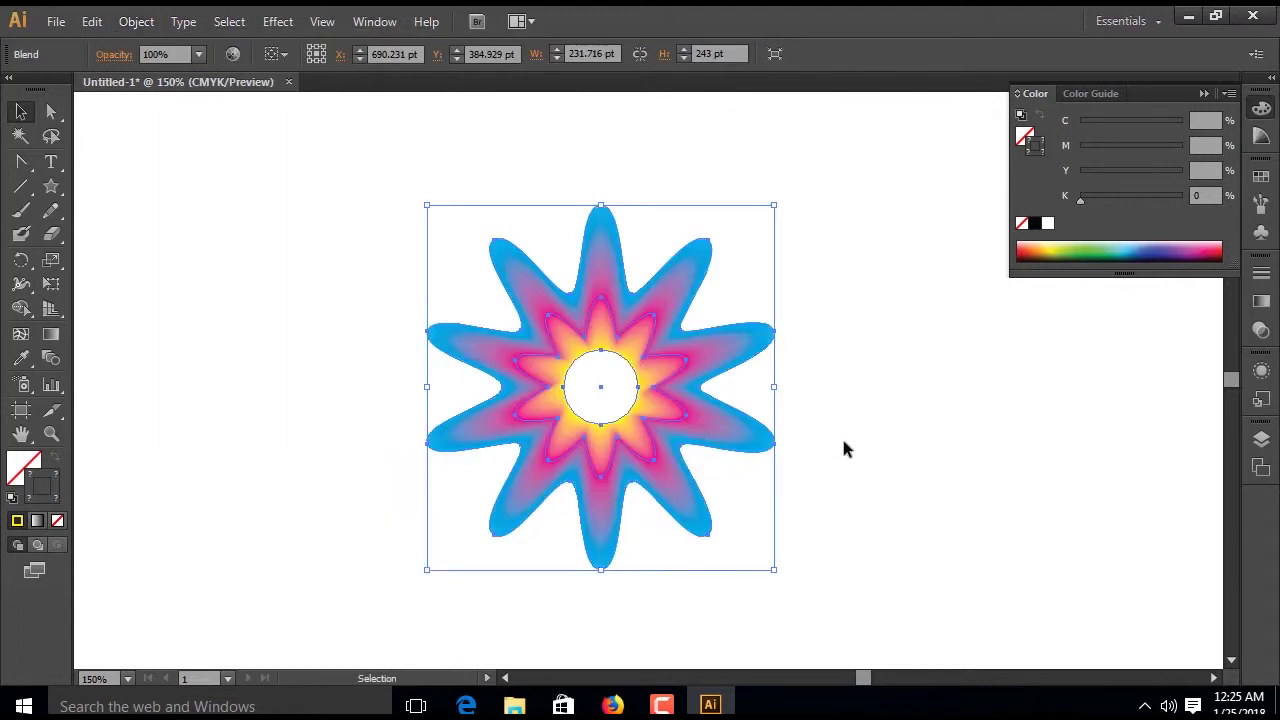
left_click_drag(838, 178, 322, 524)
Apply a 30% Bloat effect so the blended flower becomes slender radiating petals
left_click(280, 23)
mouse_move(340, 184)
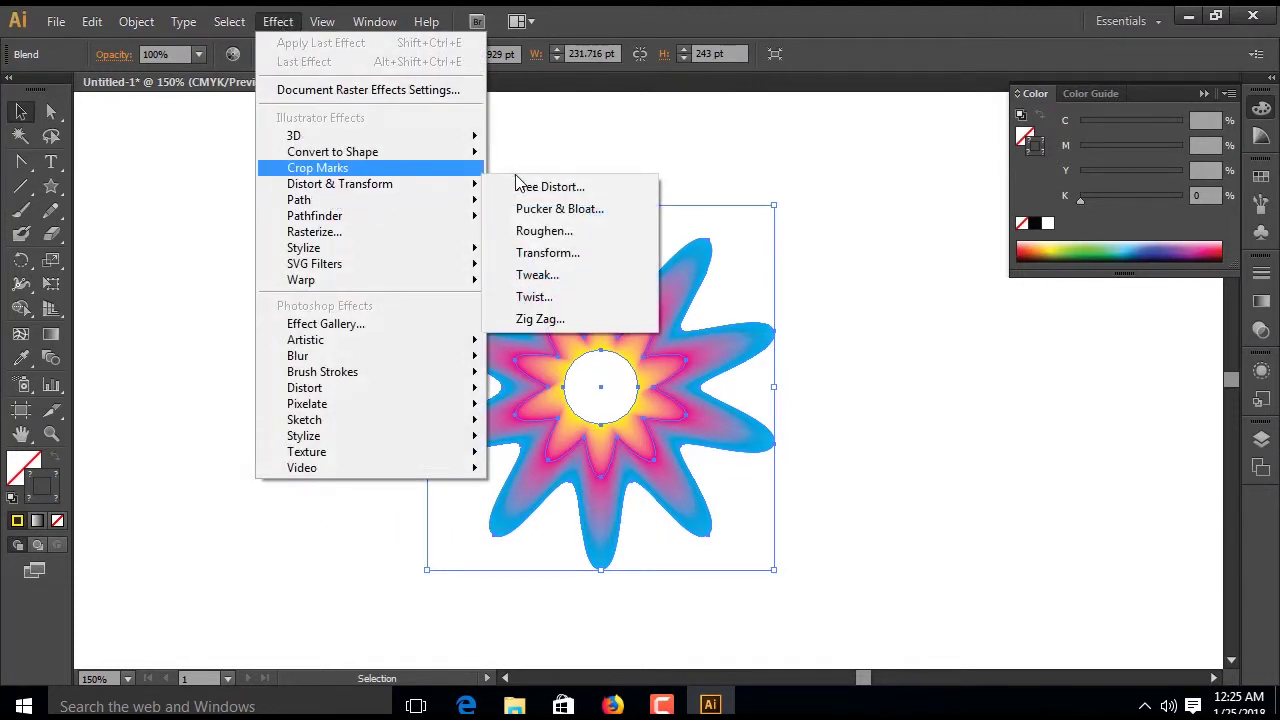
left_click(543, 209)
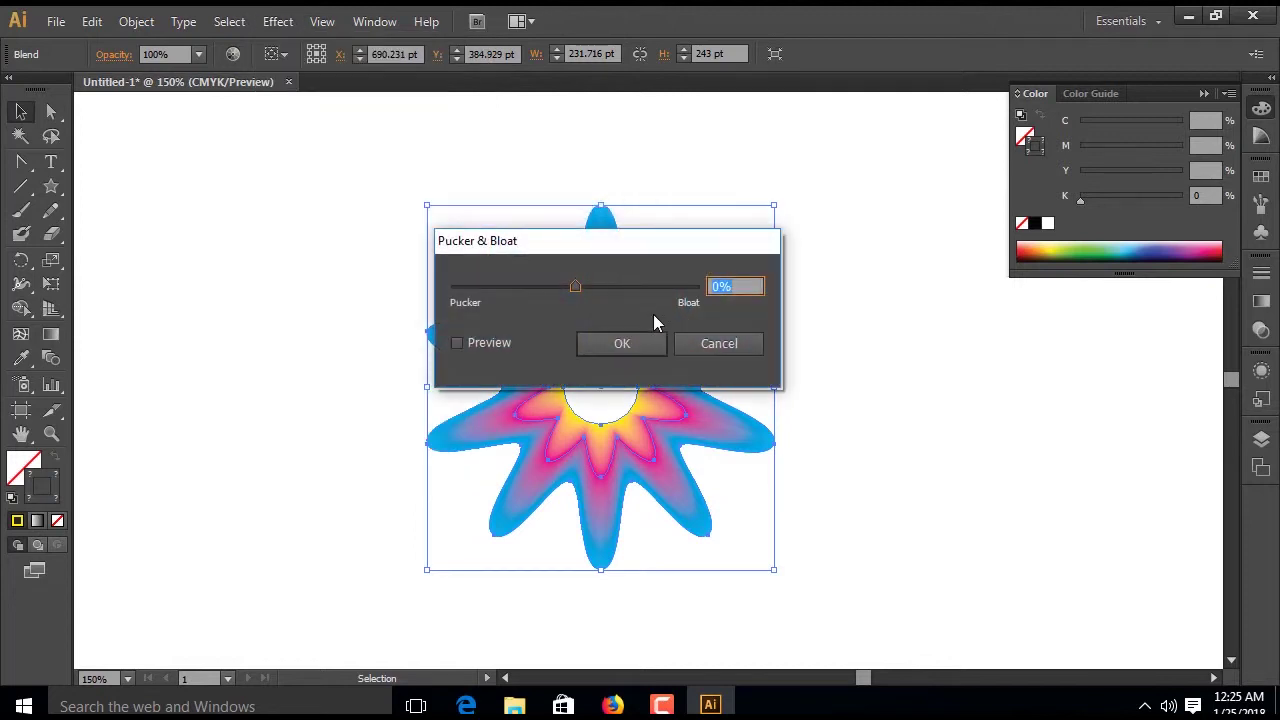
left_click_drag(584, 285, 593, 286)
left_click(616, 340)
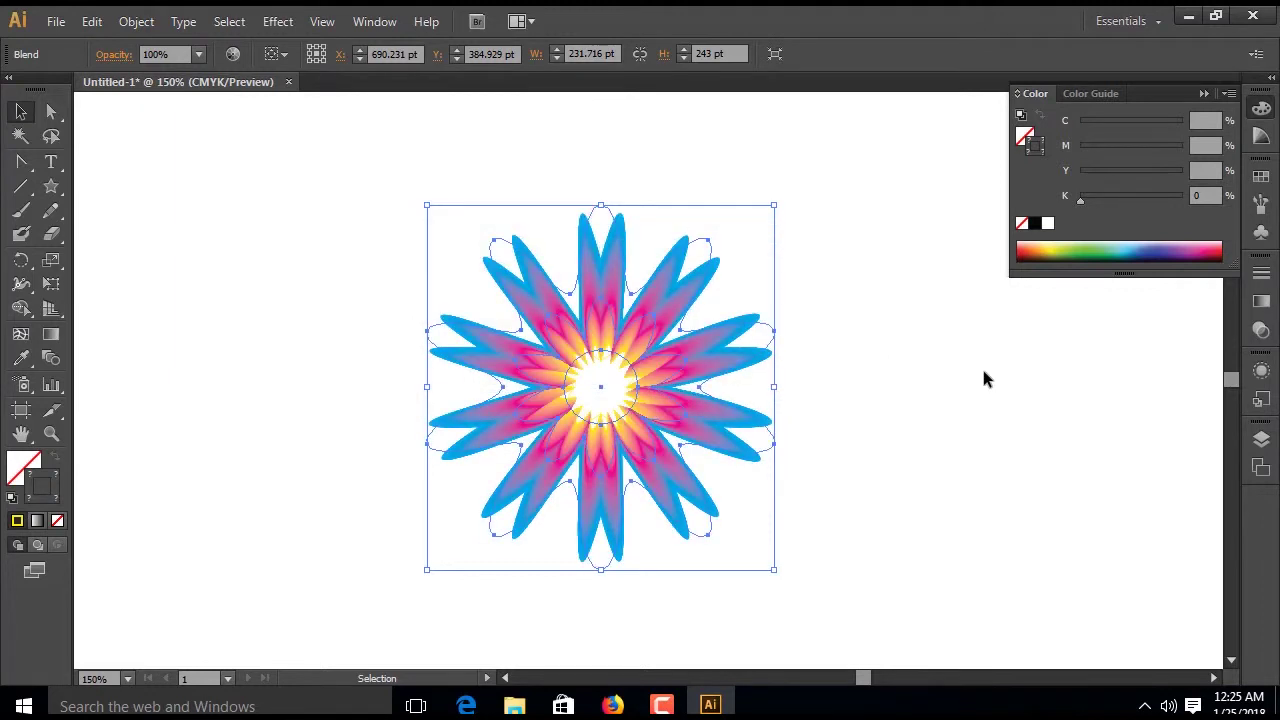
left_click(278, 21)
mouse_move(340, 184)
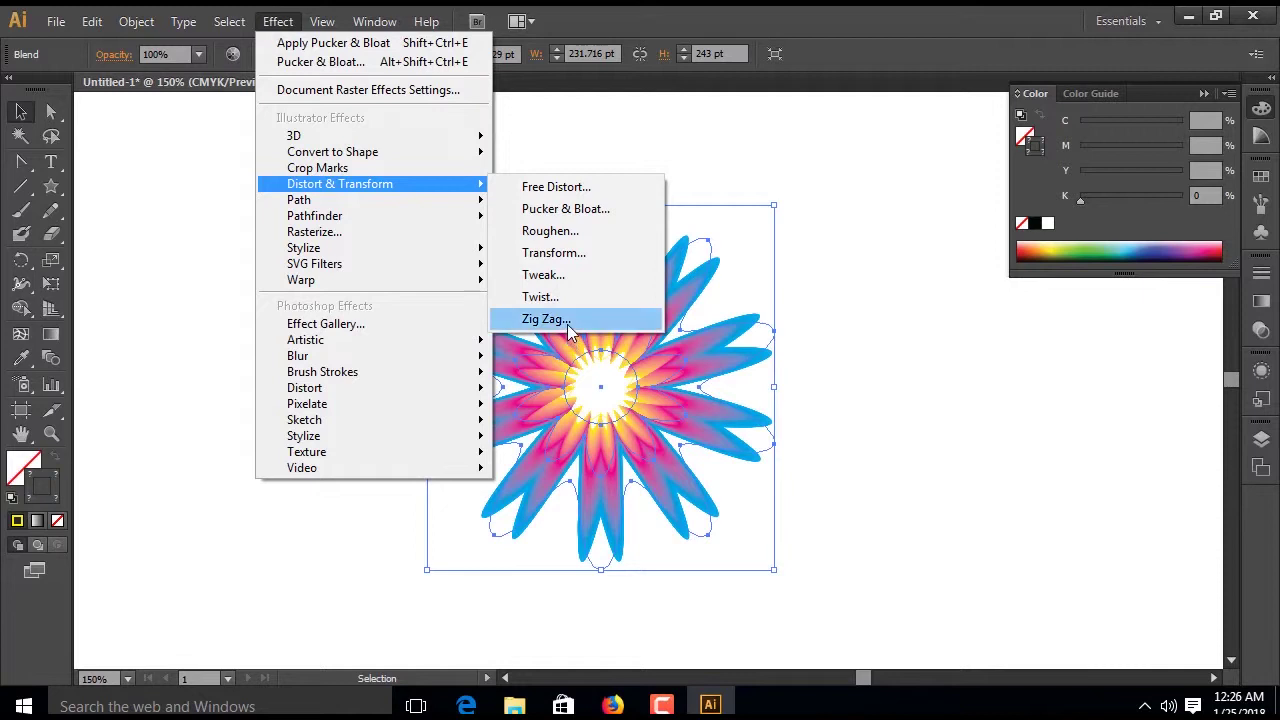
Apply a Zig Zag distortion of 10 pt size, 4 ridges and smooth points to the flower
left_click(565, 320)
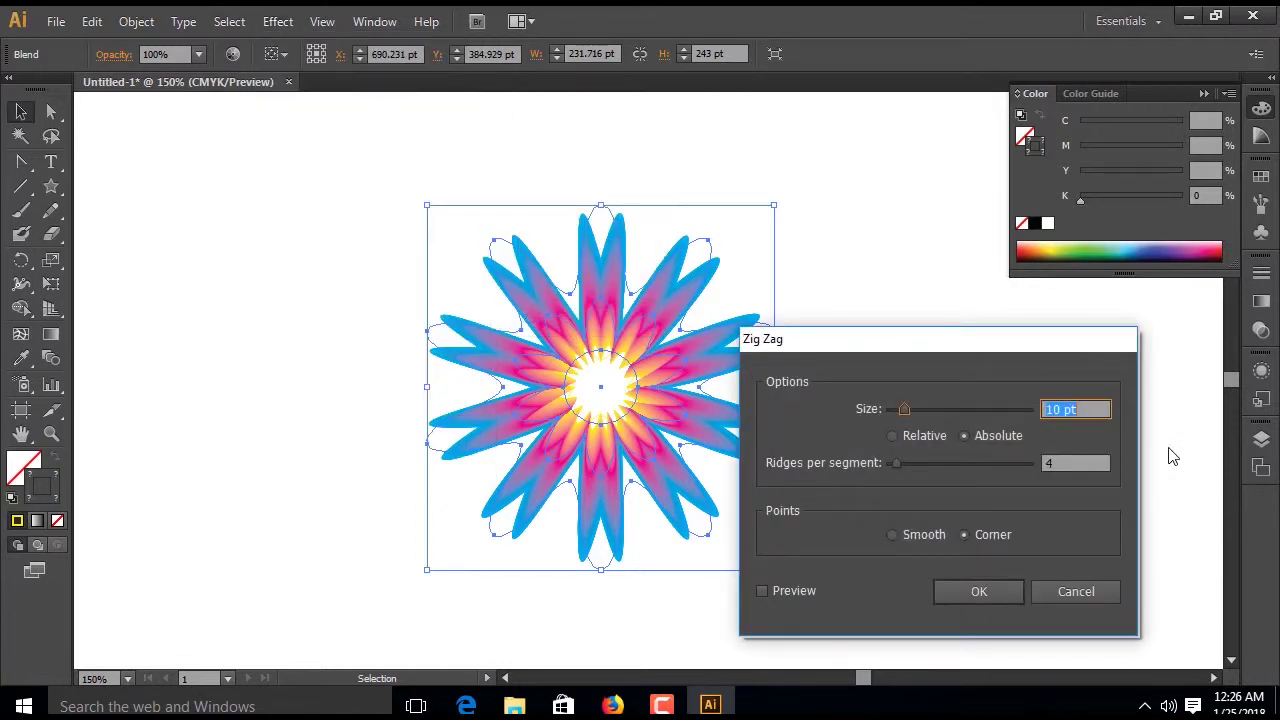
mouse_move(902, 414)
left_mouse_down()
mouse_move(923, 414)
mouse_move(905, 414)
left_mouse_up()
left_click(915, 537)
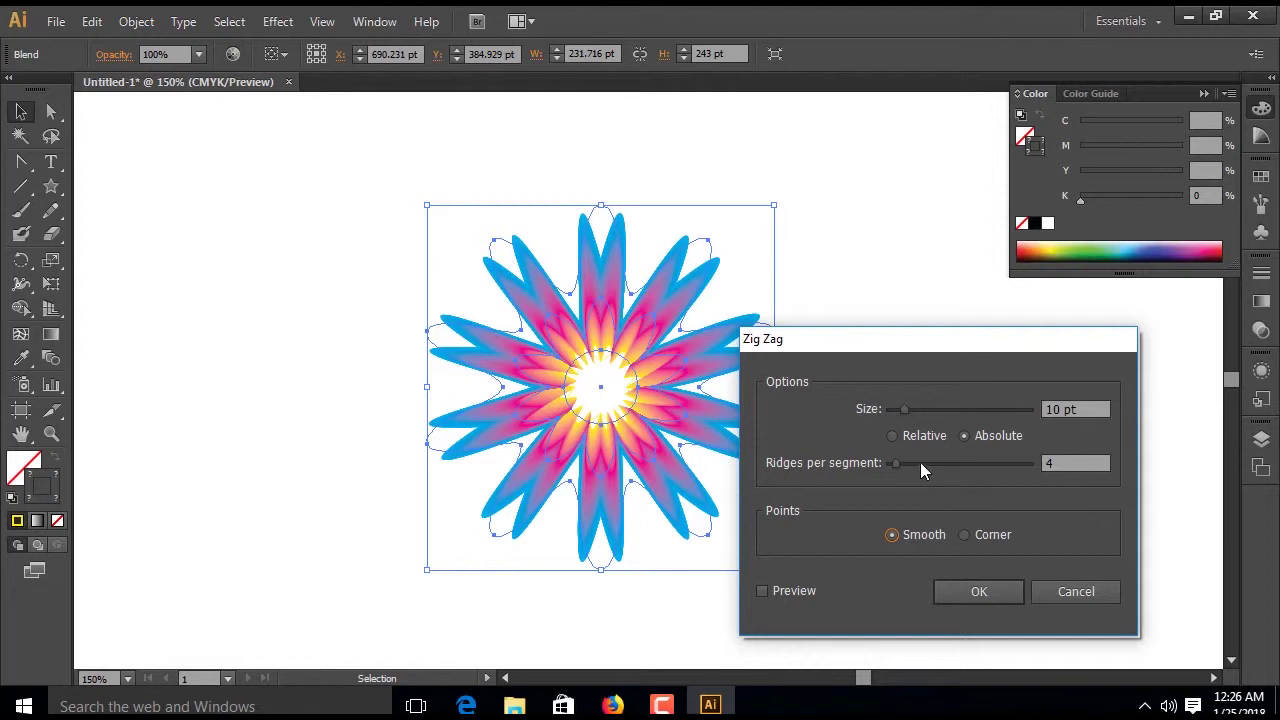
left_click(905, 410)
left_click(956, 590)
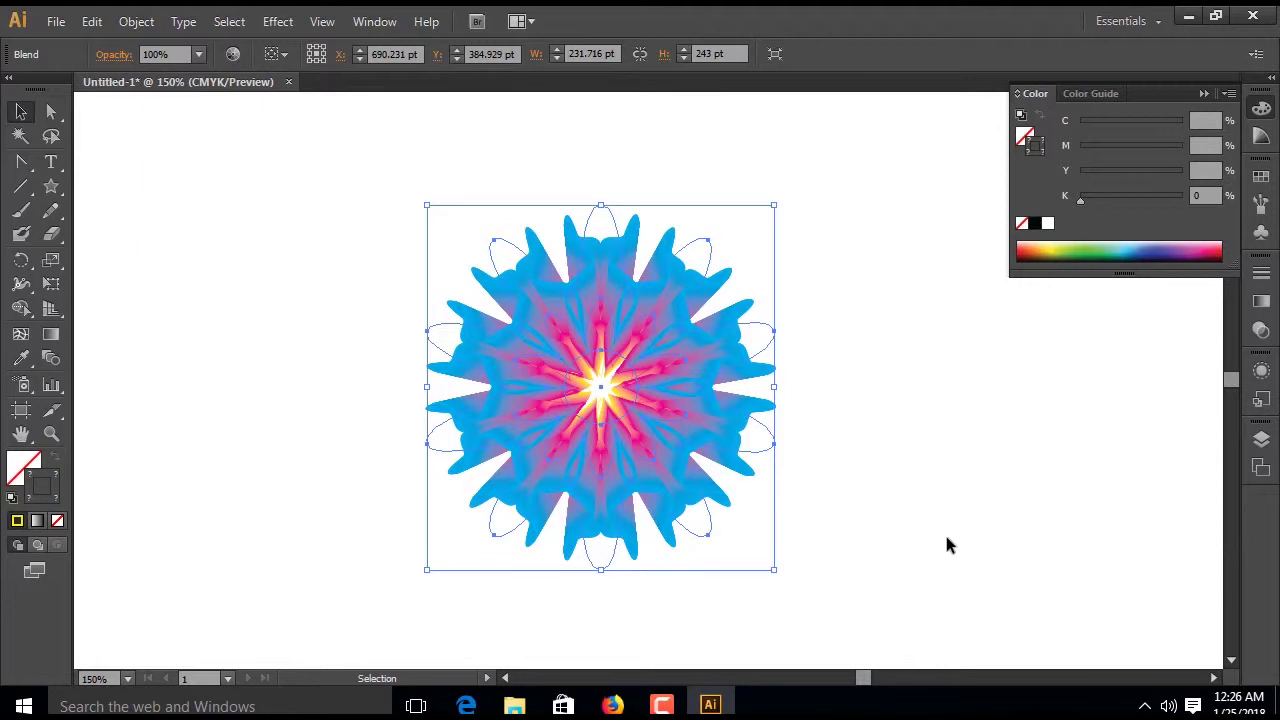
Zoom in and centre the view on the flower's middle
left_click(923, 469)
key("ctrl+space")
left_click_drag(363, 211, 845, 585)
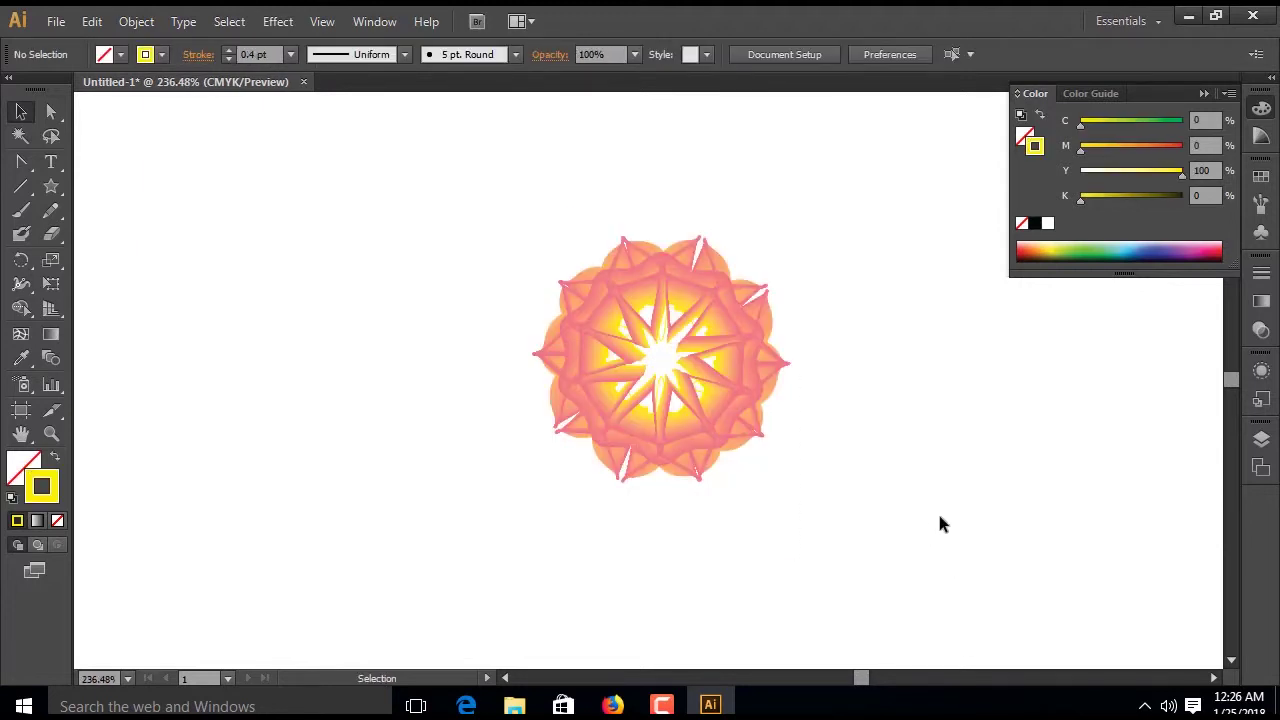
left_click_drag(1020, 469, 958, 480)
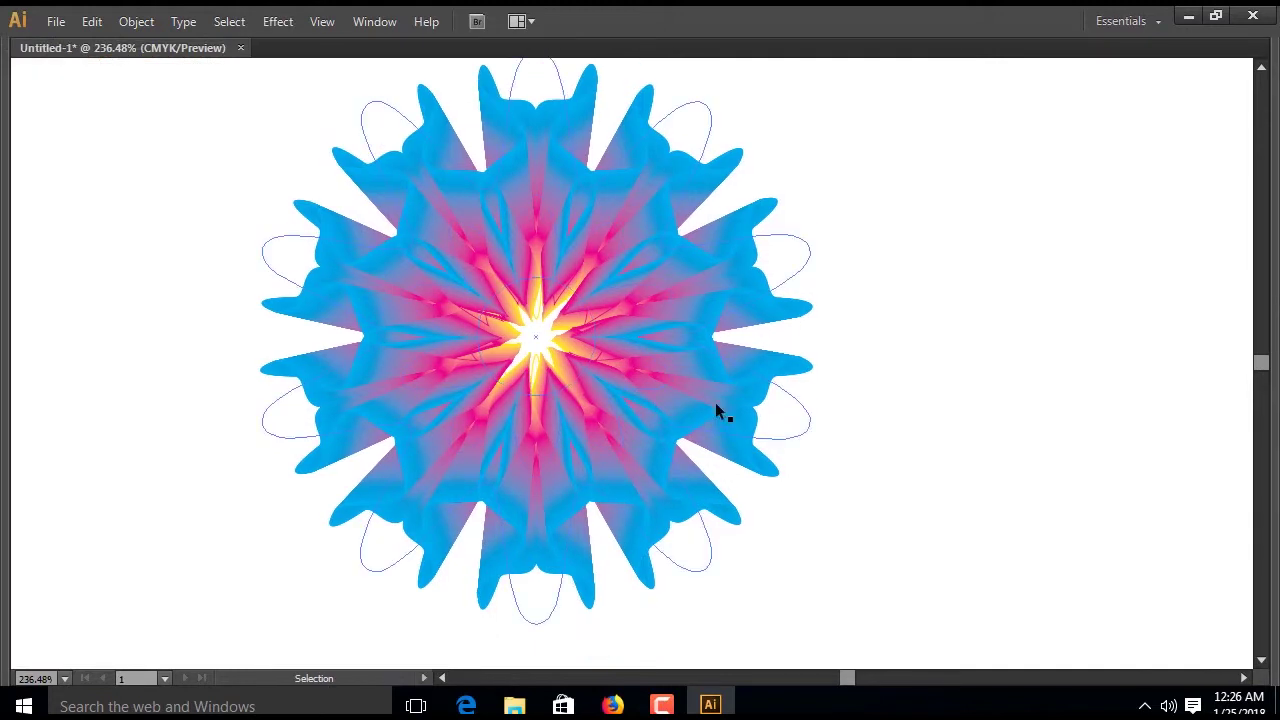
left_click_drag(720, 409, 758, 421)
Select the blend's innermost shape and scale it up to about 55 pt
left_click(1022, 420)
key("a")
key("alt")
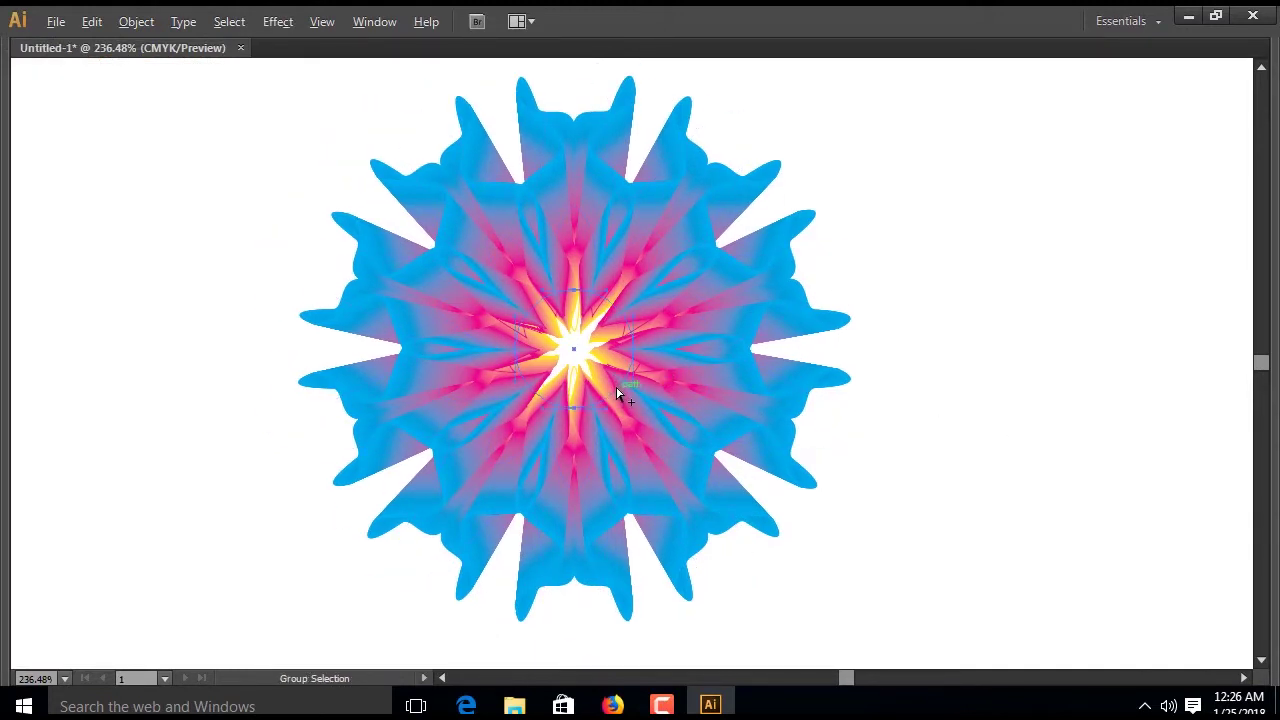
left_click(573, 425)
key("v")
left_click_drag(630, 406, 607, 393)
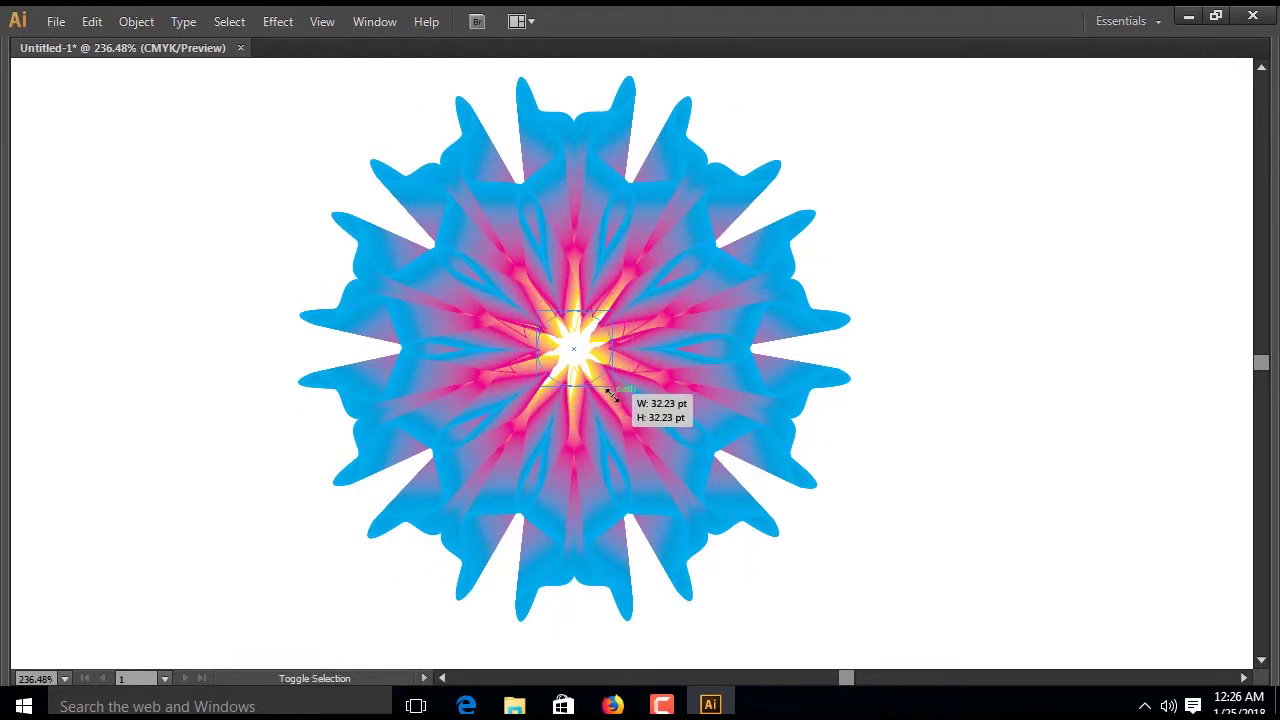
left_click_drag(1001, 315, 991, 319)
key("ctrl+z")
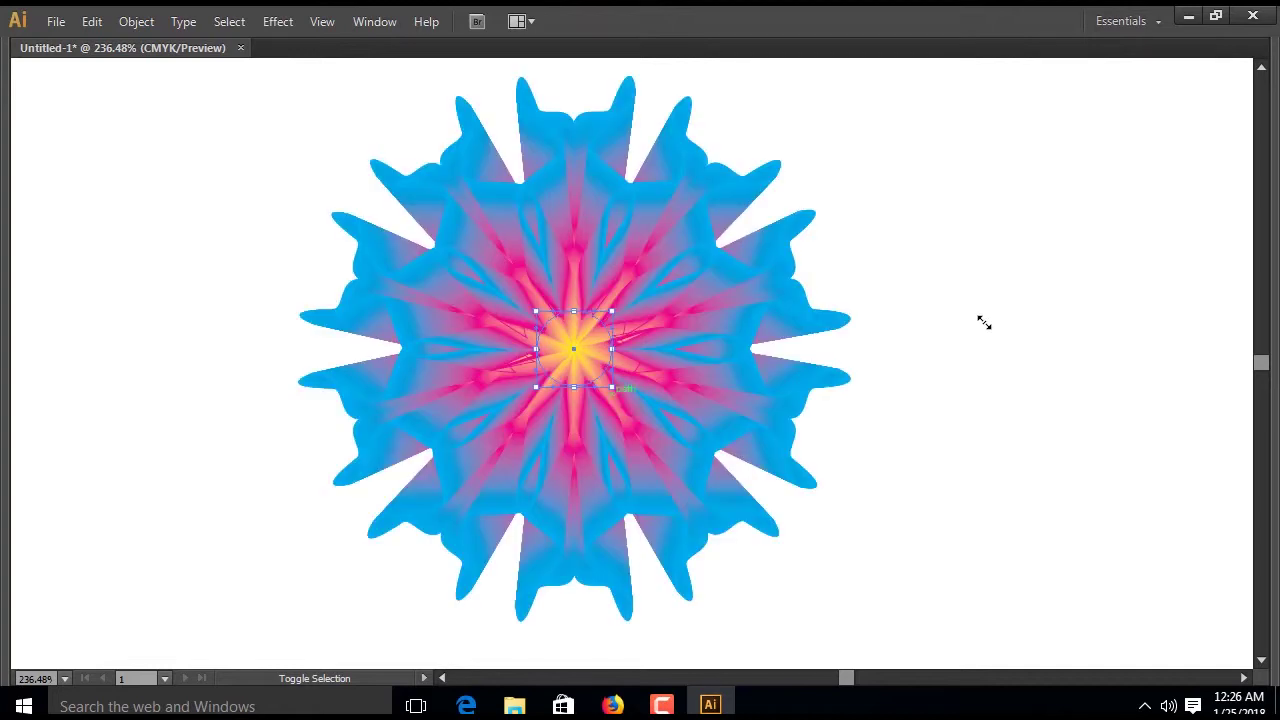
left_click_drag(610, 386, 866, 364)
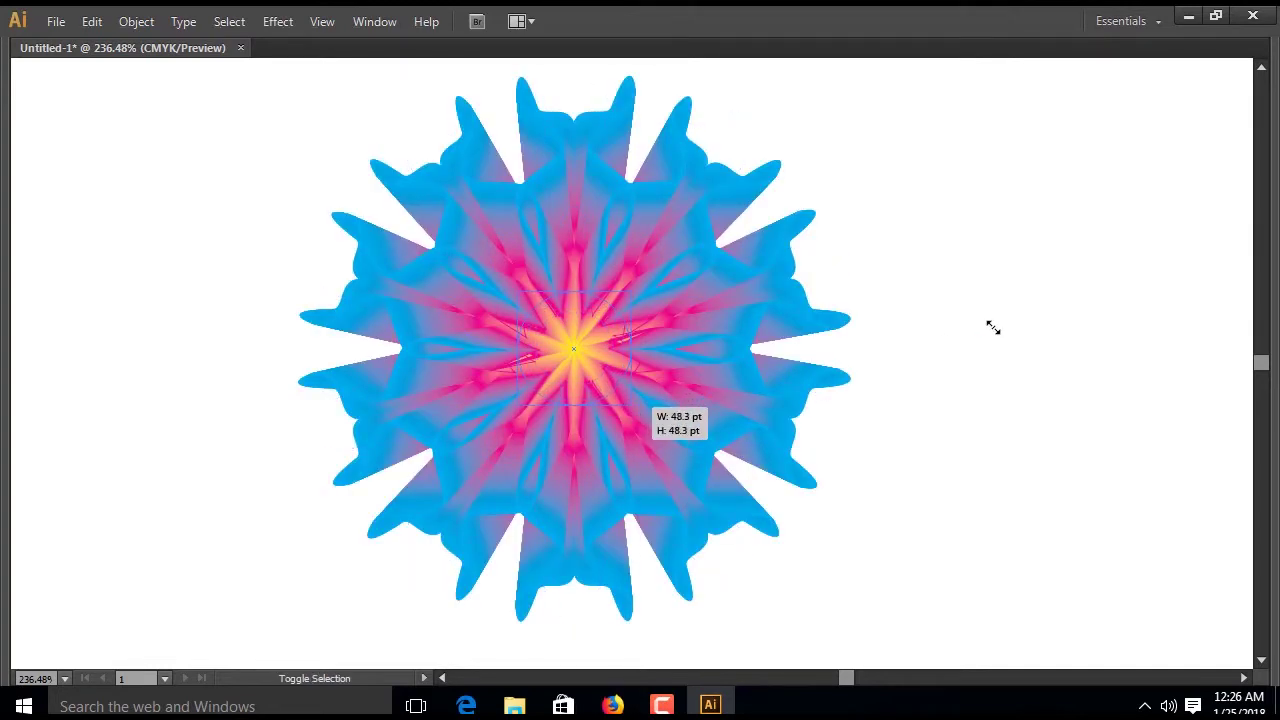
left_click_drag(993, 327, 994, 328)
key("ctrl+z")
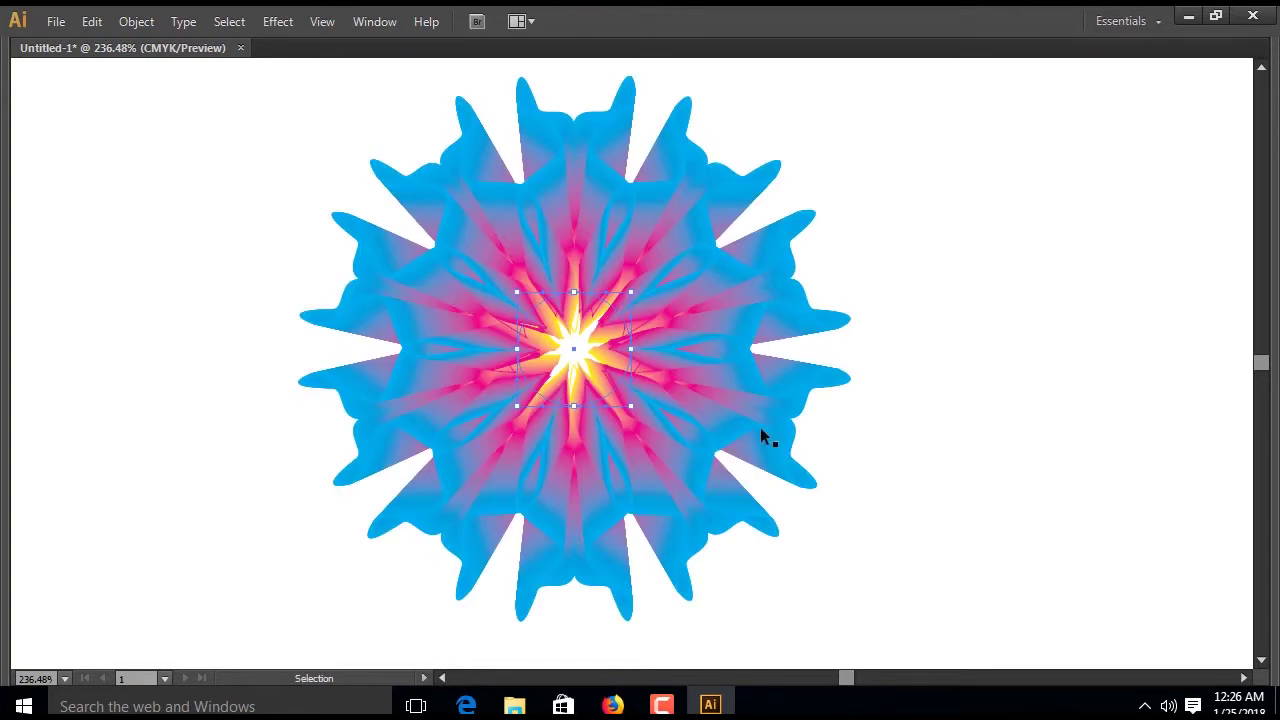
left_click_drag(627, 406, 653, 424)
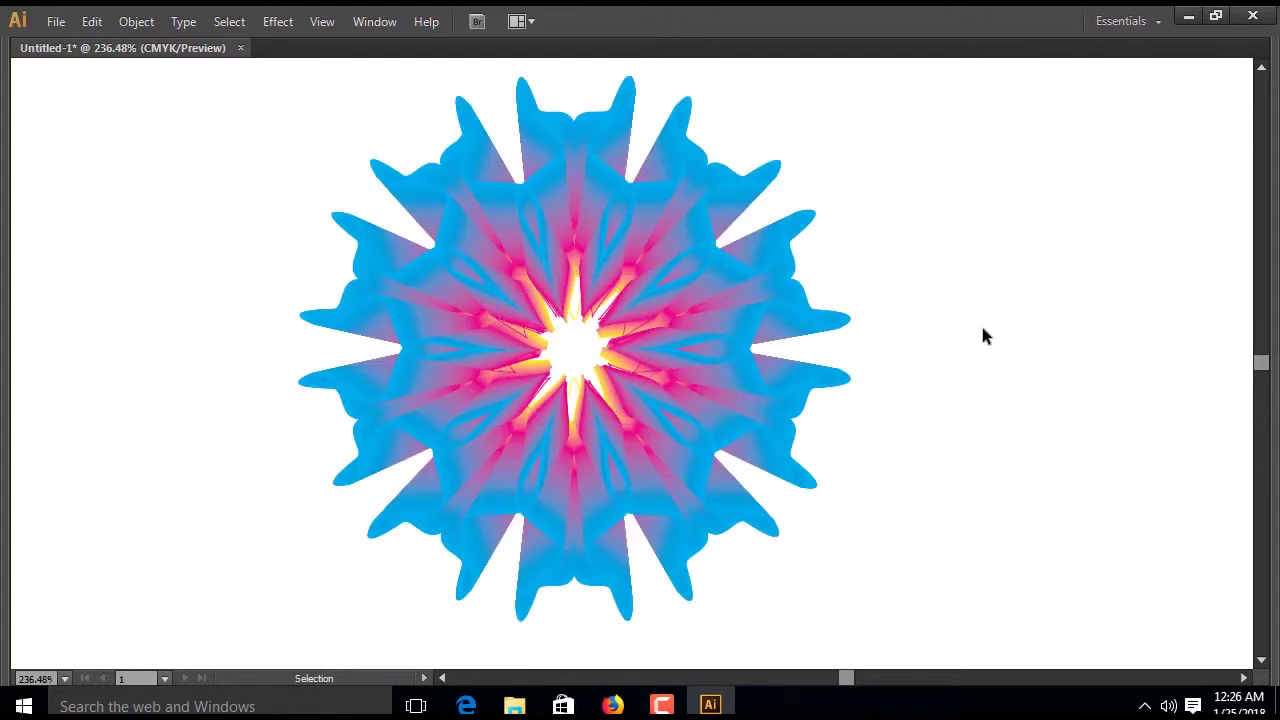
key("Tab")
Draw a small circle over the flower's centre with the Ellipse tool
left_click(51, 187)
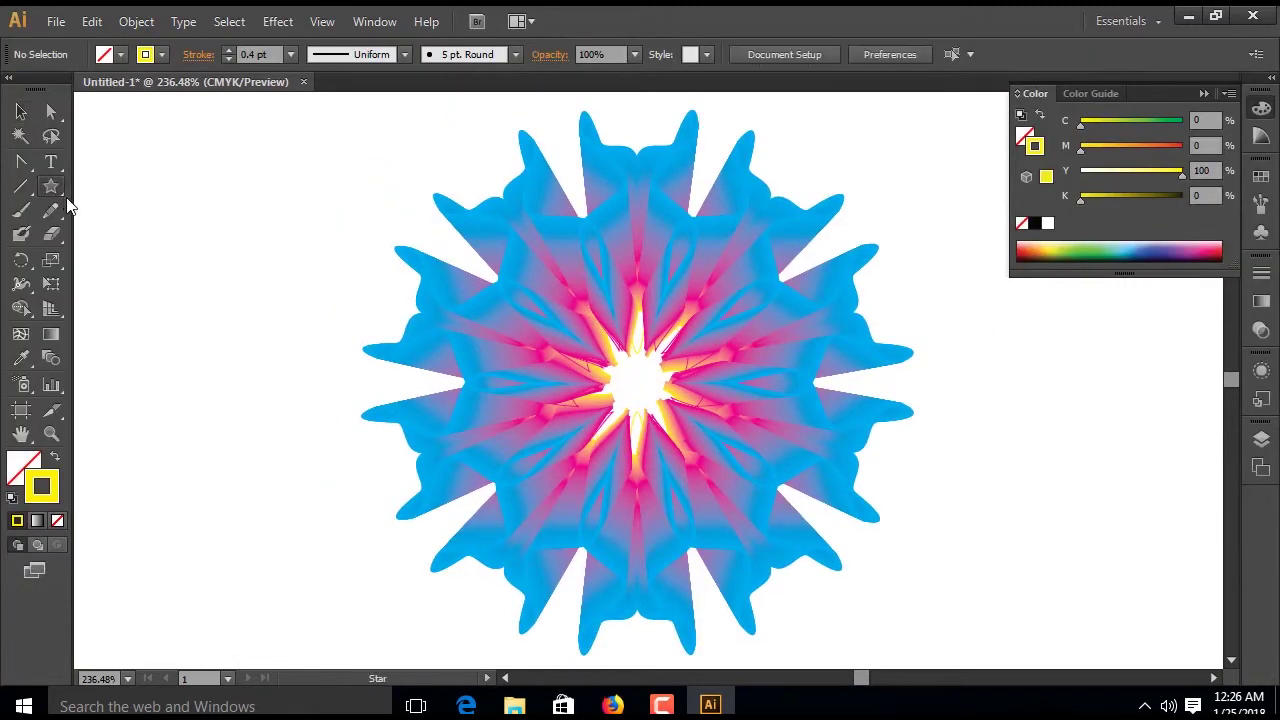
left_click_drag(52, 187, 107, 232)
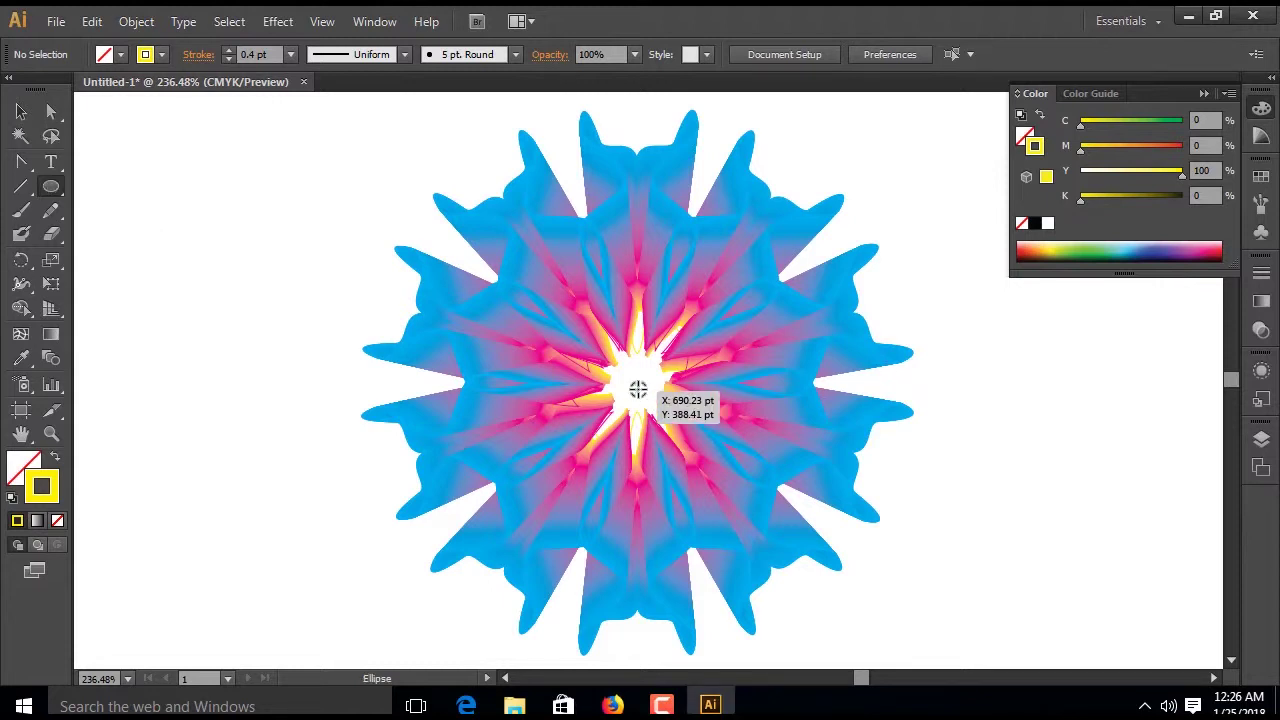
left_click_drag(638, 388, 657, 413)
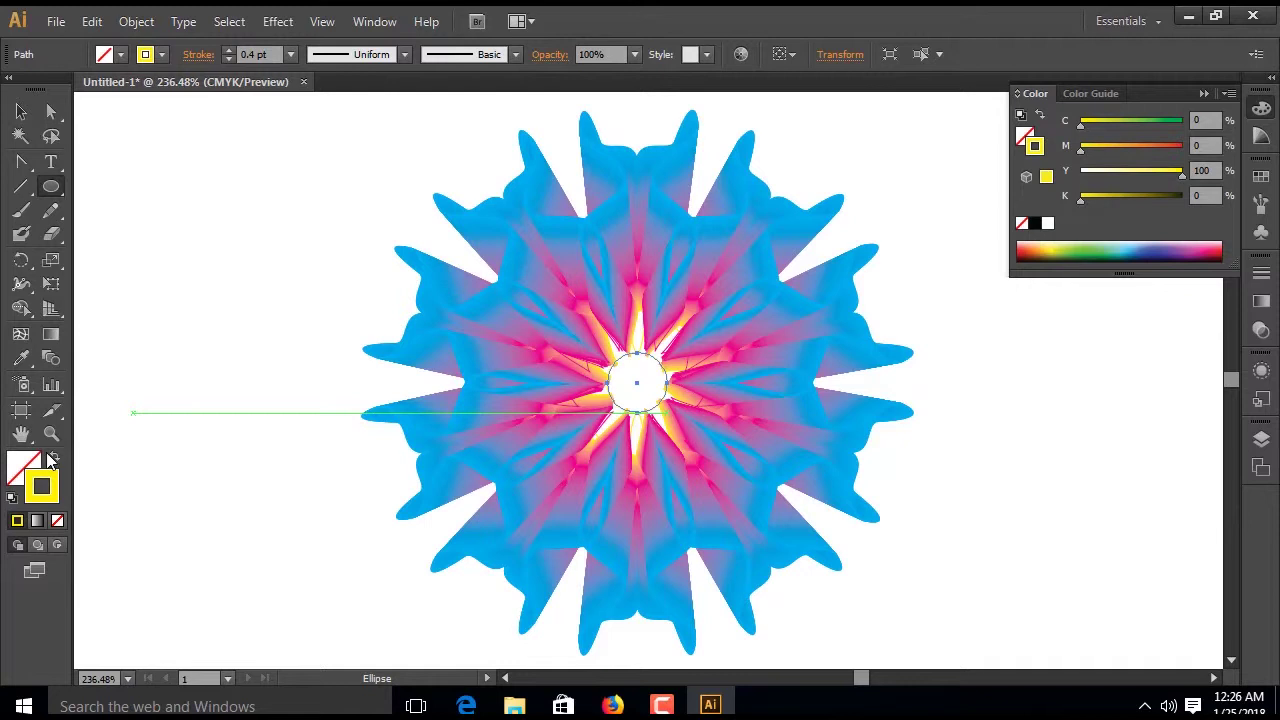
left_click(53, 458)
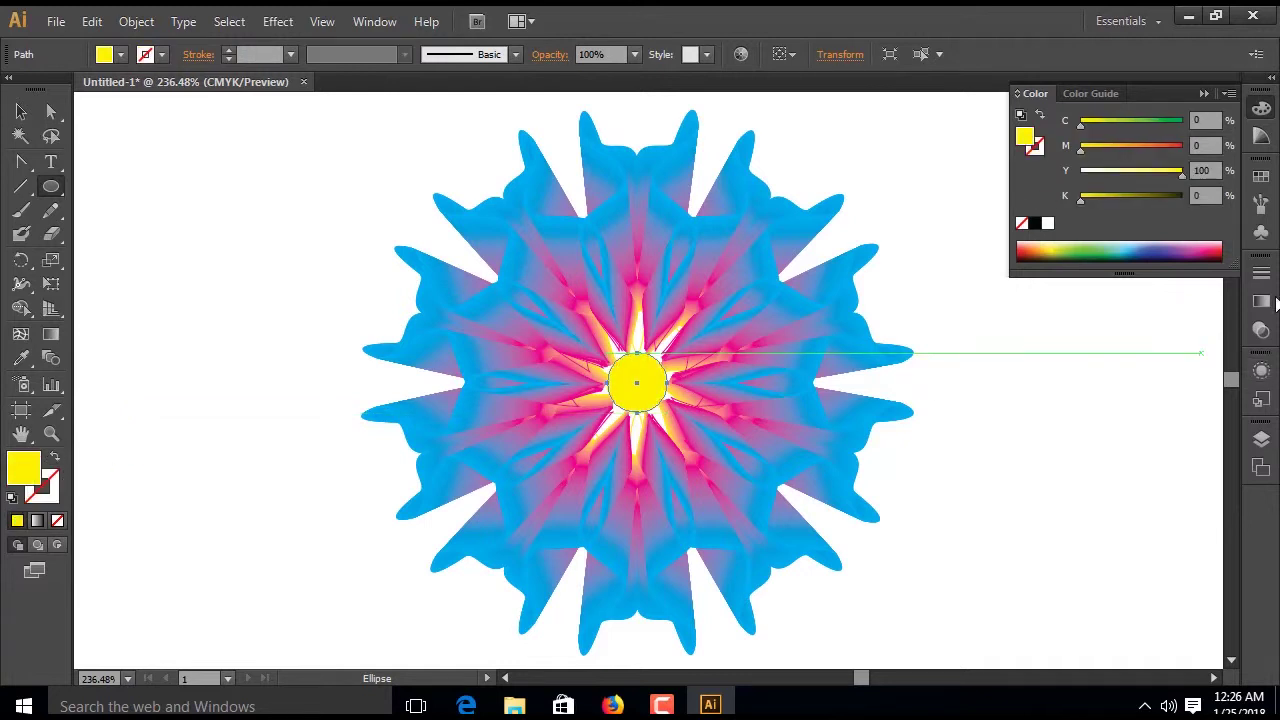
Fill the circle with a radial gradient running from white to red
left_click(1261, 301)
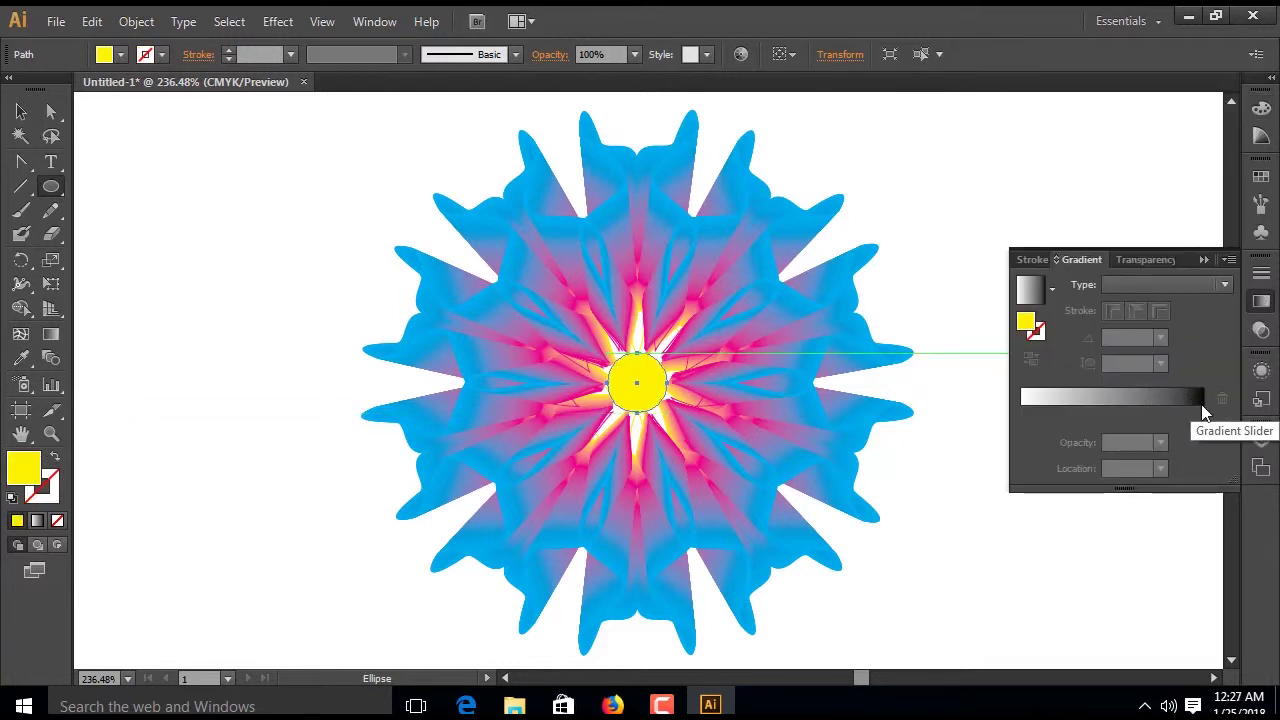
left_click(1203, 413)
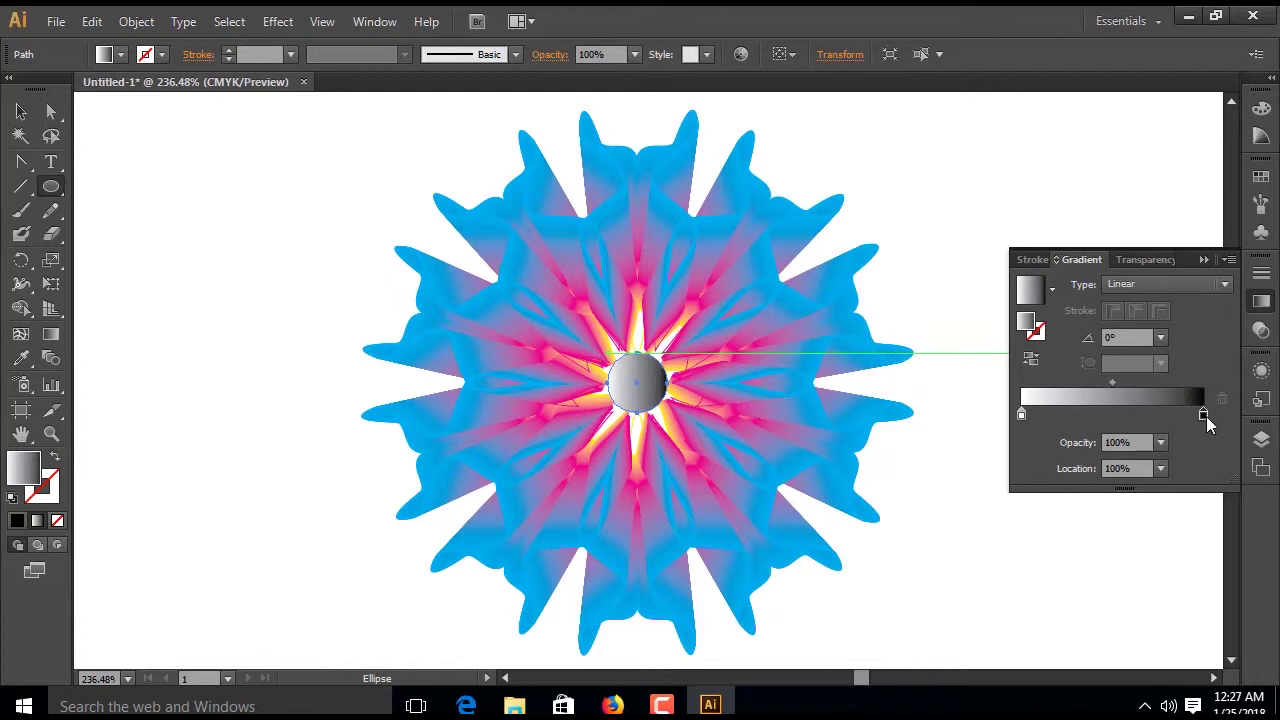
double_click(1203, 414)
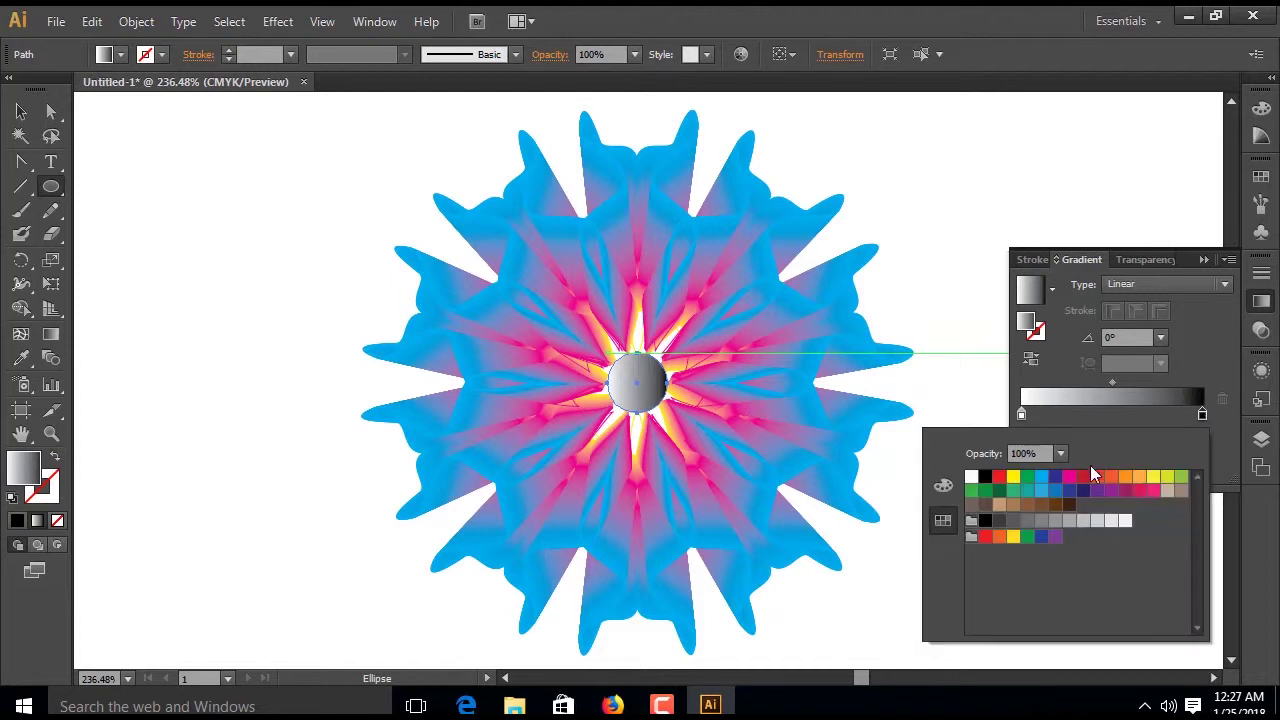
left_click(1001, 485)
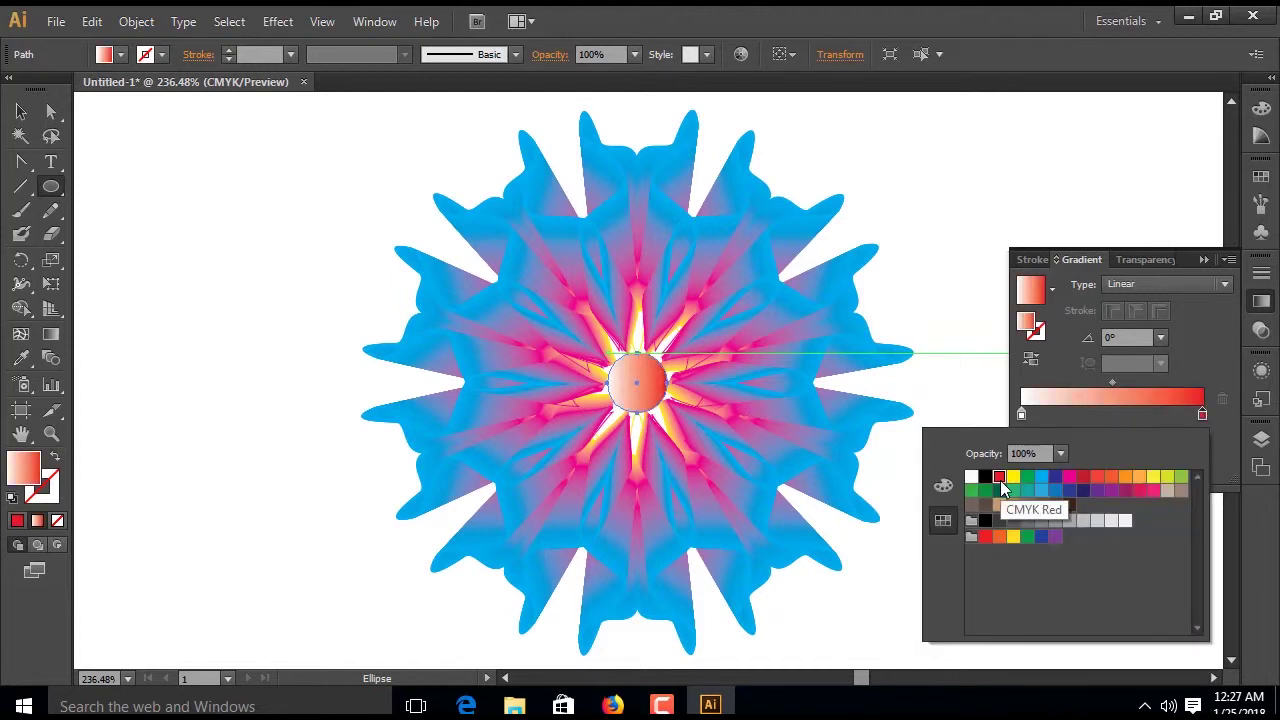
left_click(1224, 284)
left_click(1172, 330)
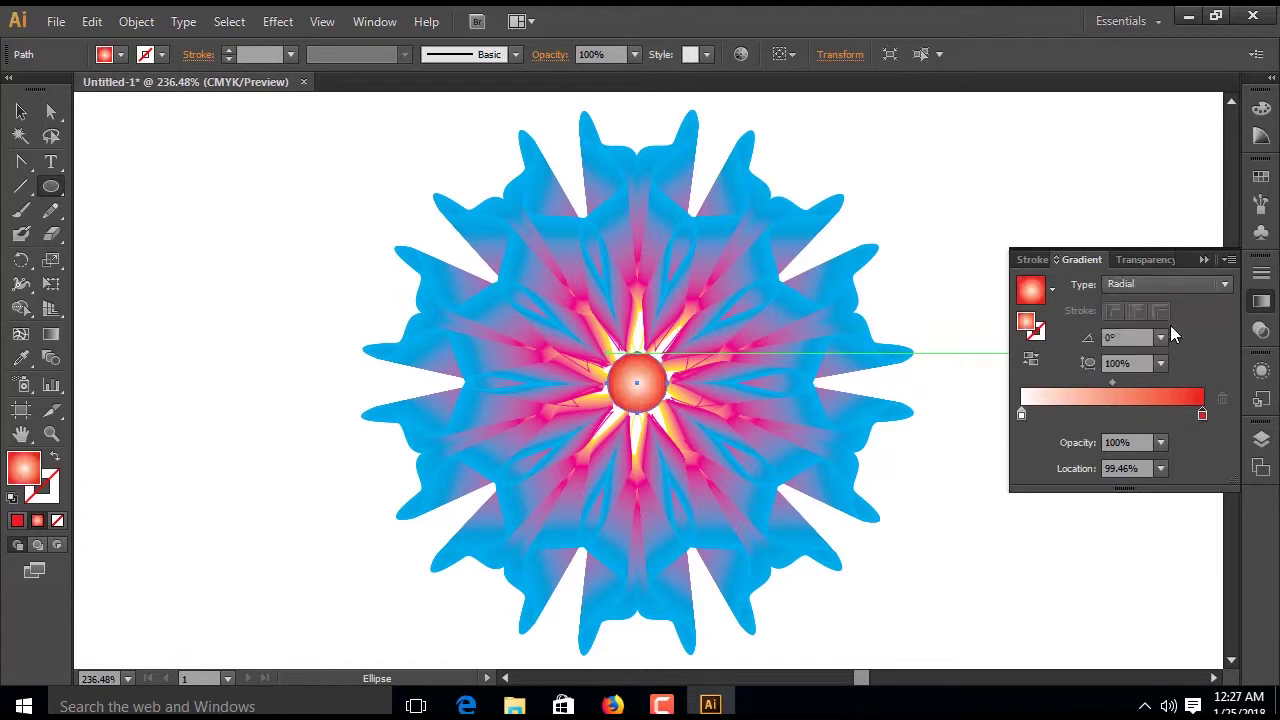
left_click(22, 116)
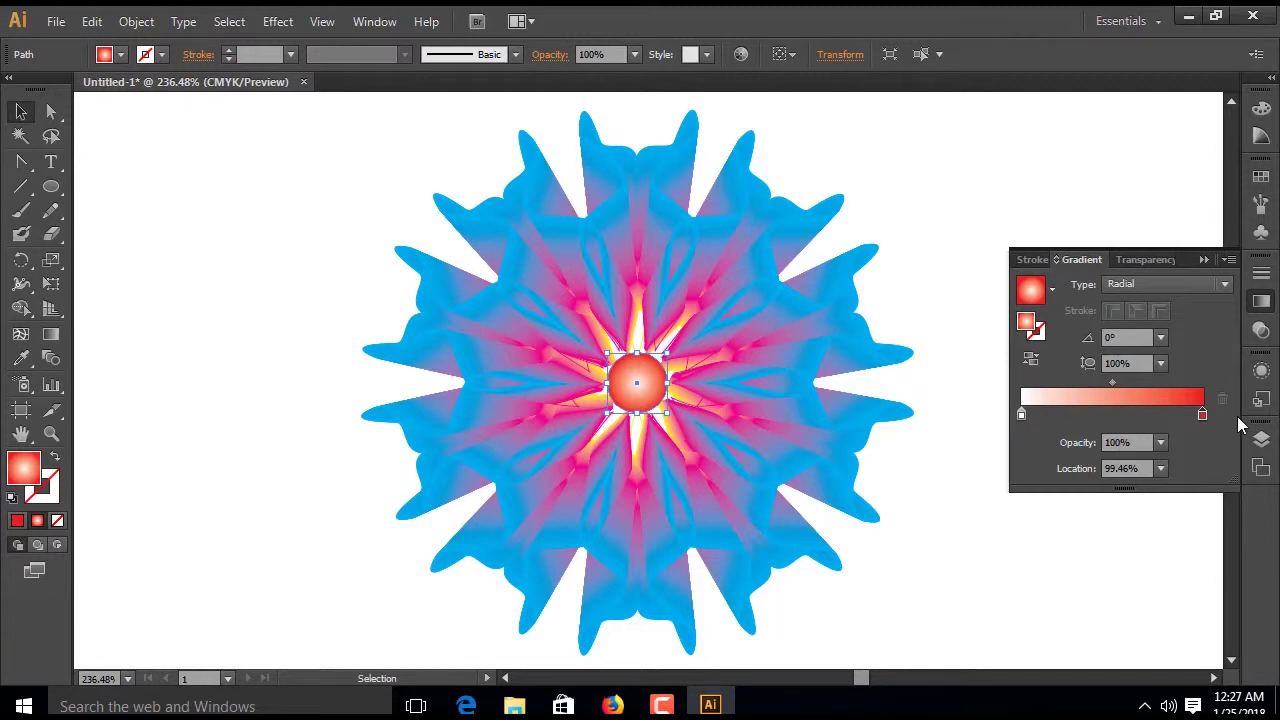
Change the gradient's end stop to yellow and add a red middle stop
mouse_move(1203, 416)
left_mouse_down()
mouse_move(1112, 414)
mouse_move(1205, 425)
left_mouse_up()
double_click(1205, 421)
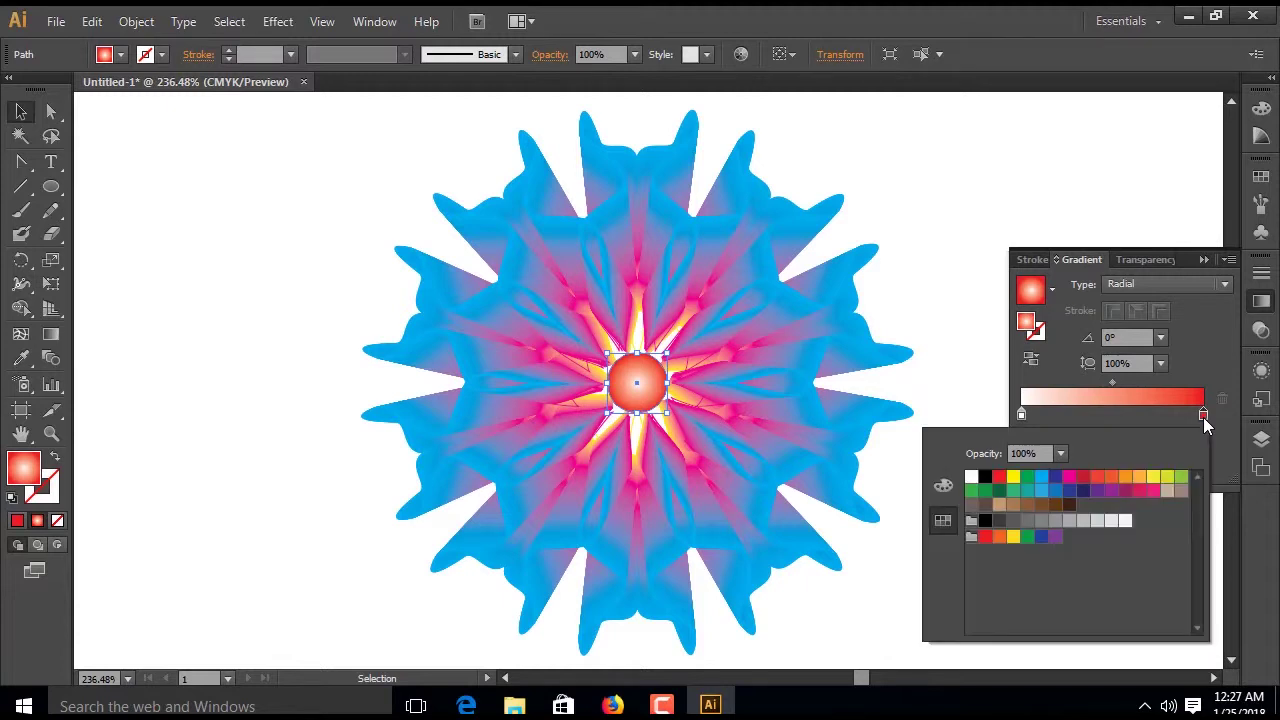
left_click(1156, 477)
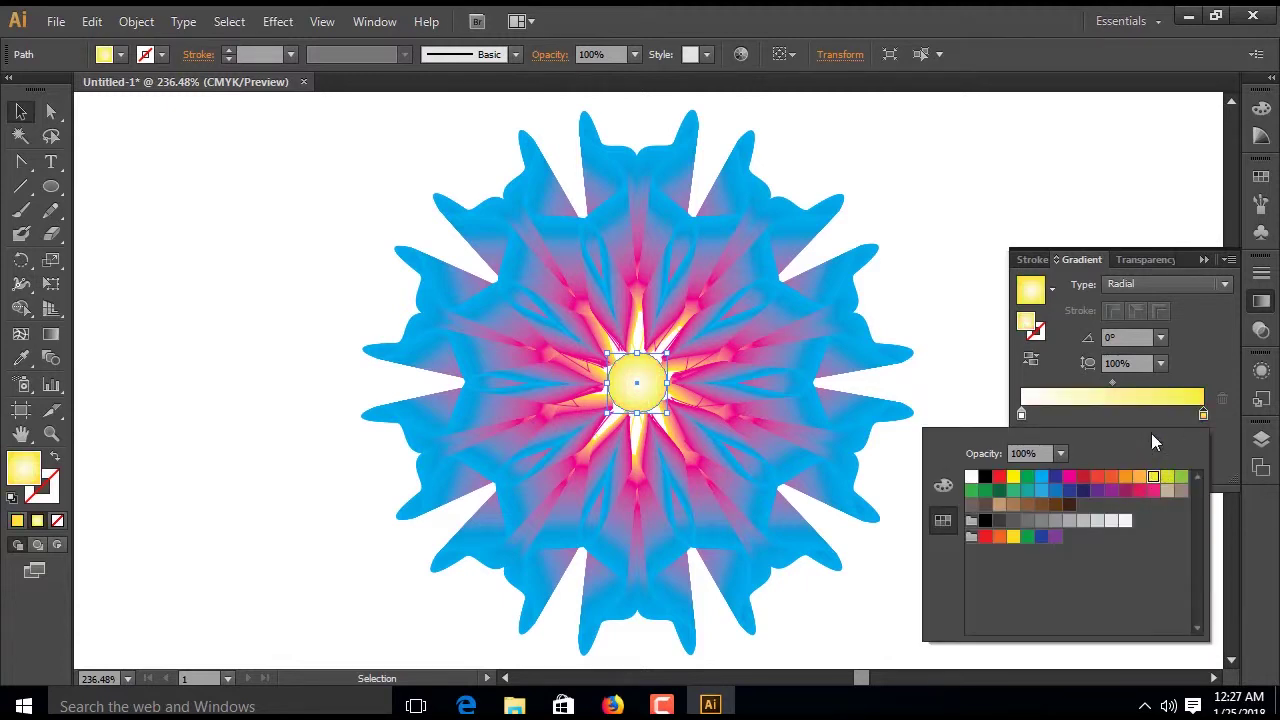
key("Return")
left_click(1111, 418)
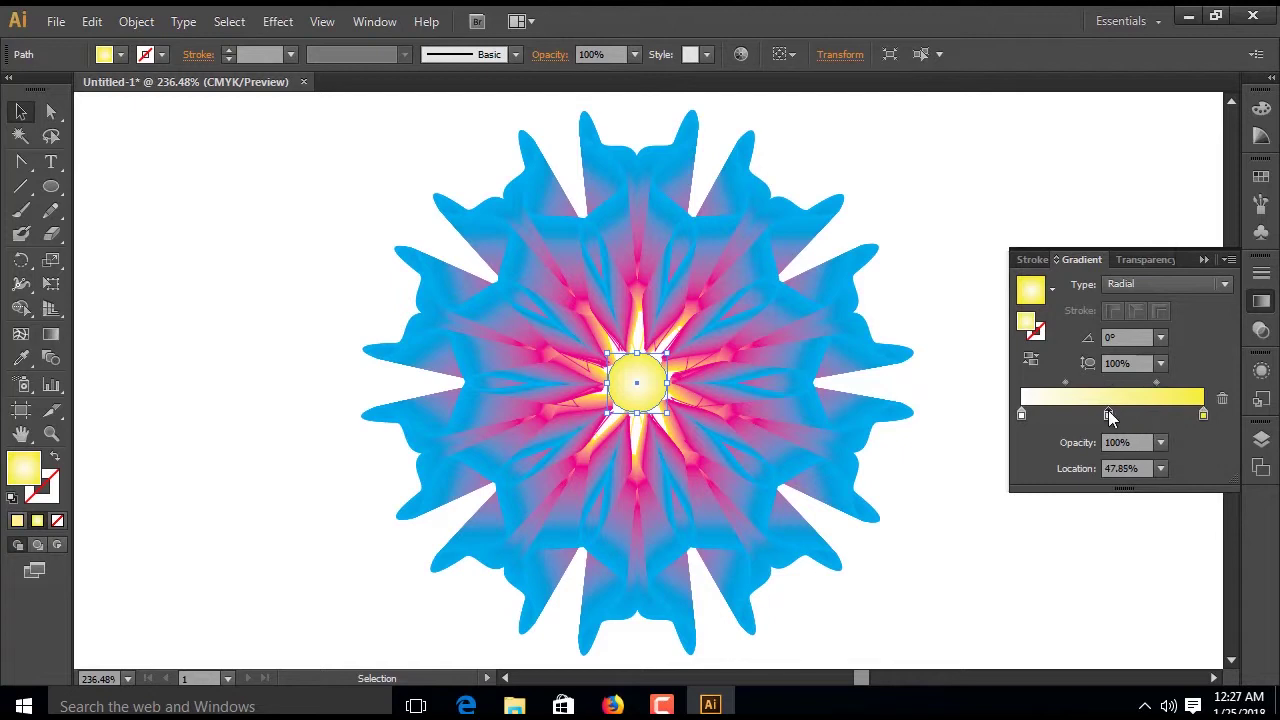
double_click(1108, 413)
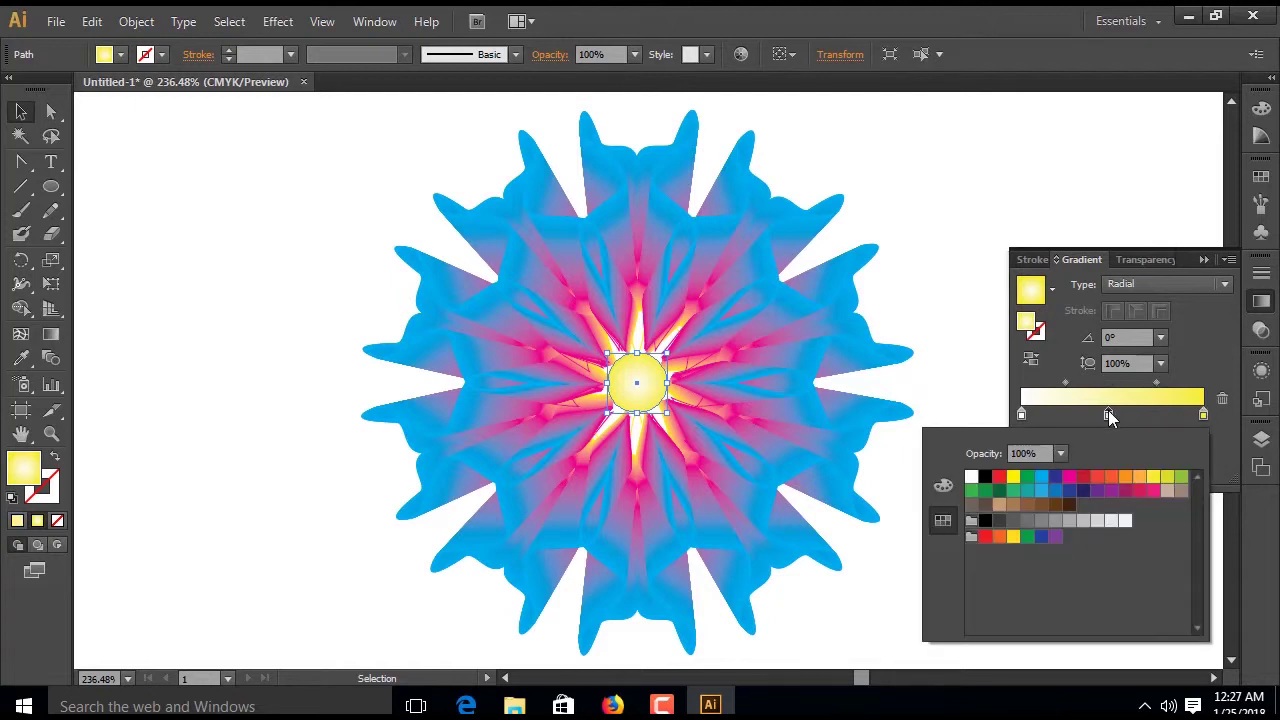
left_click(1069, 478)
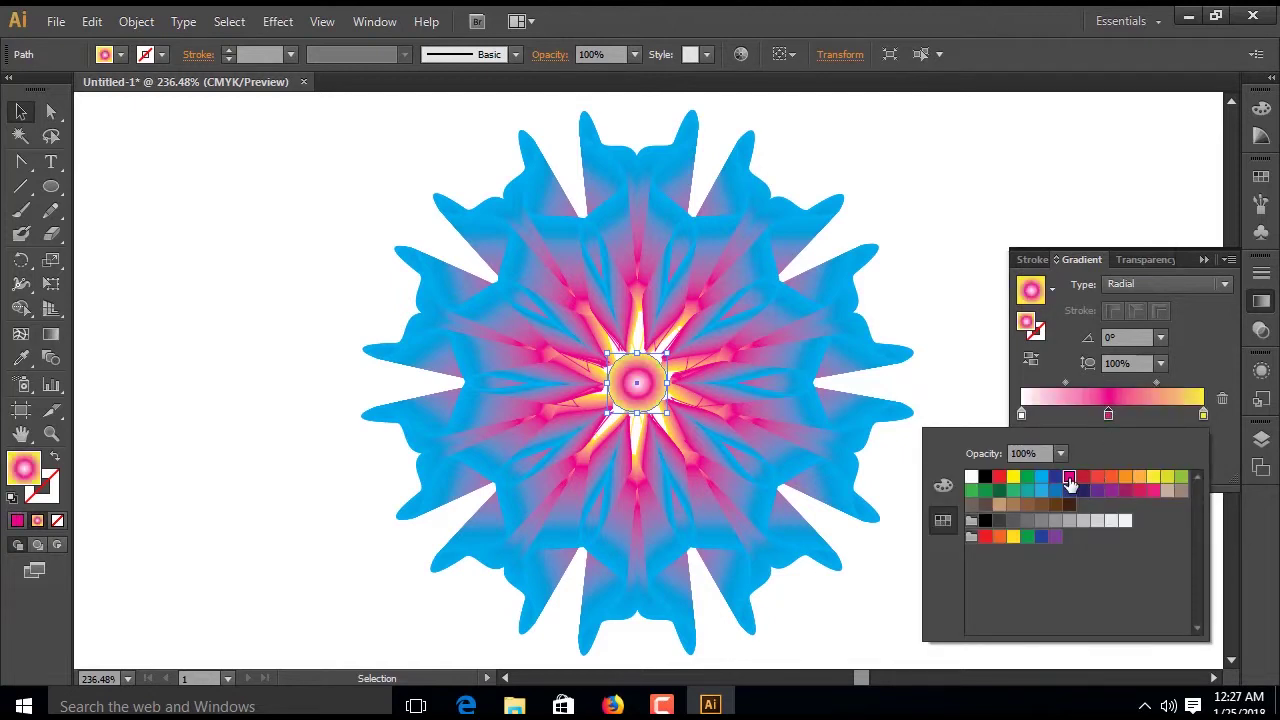
left_click(999, 477)
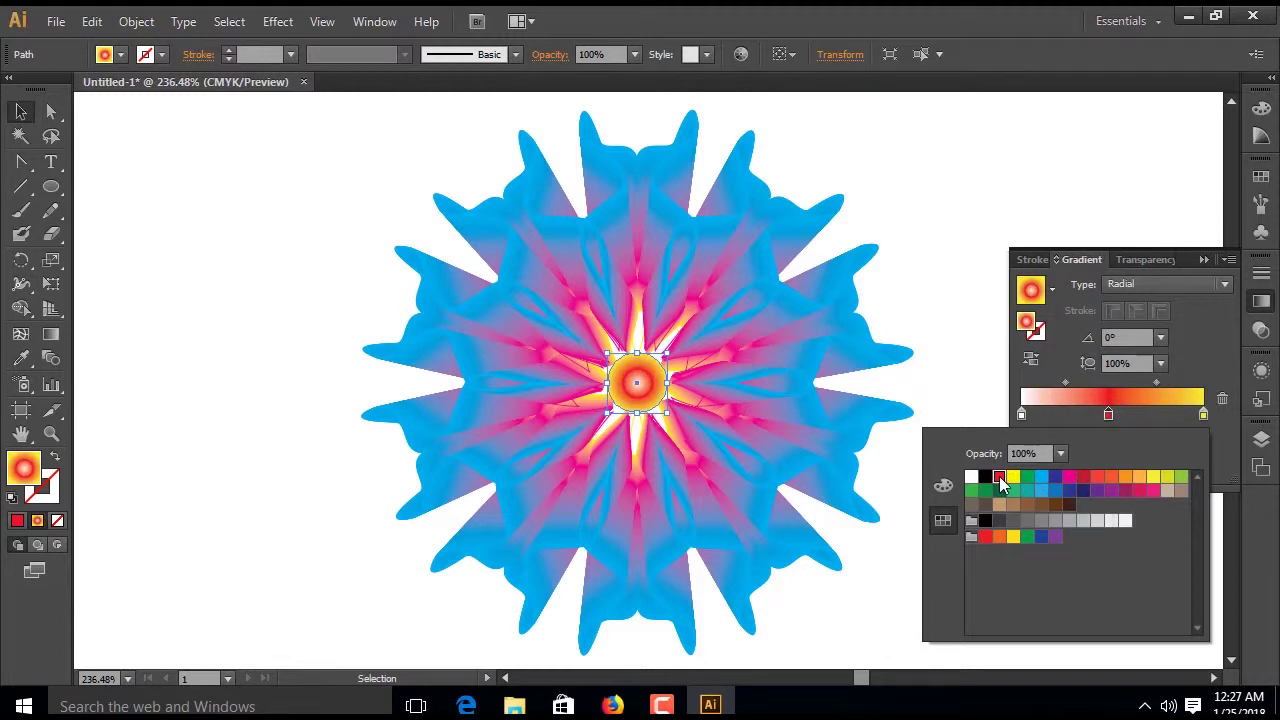
left_click(1108, 412)
left_click_drag(1108, 414, 1126, 419)
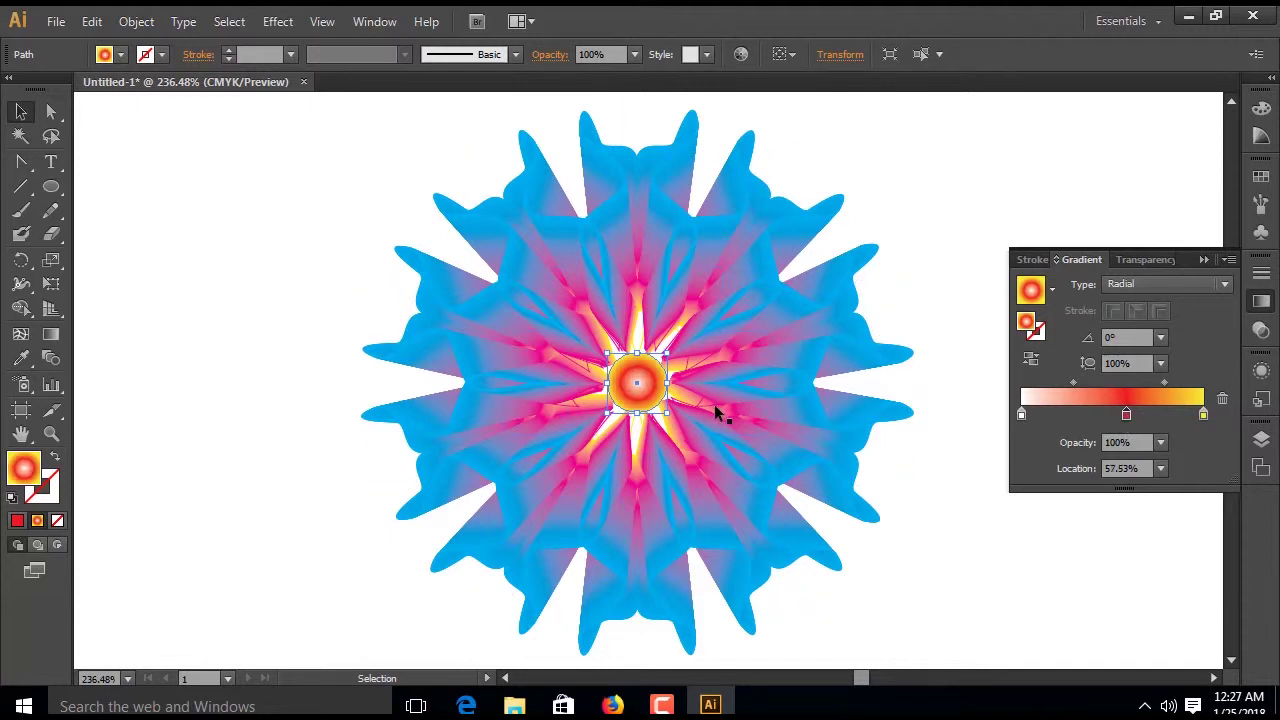
Enlarge the centre circle and add an outer yellow stop at 0% opacity
left_click_drag(664, 413, 683, 428)
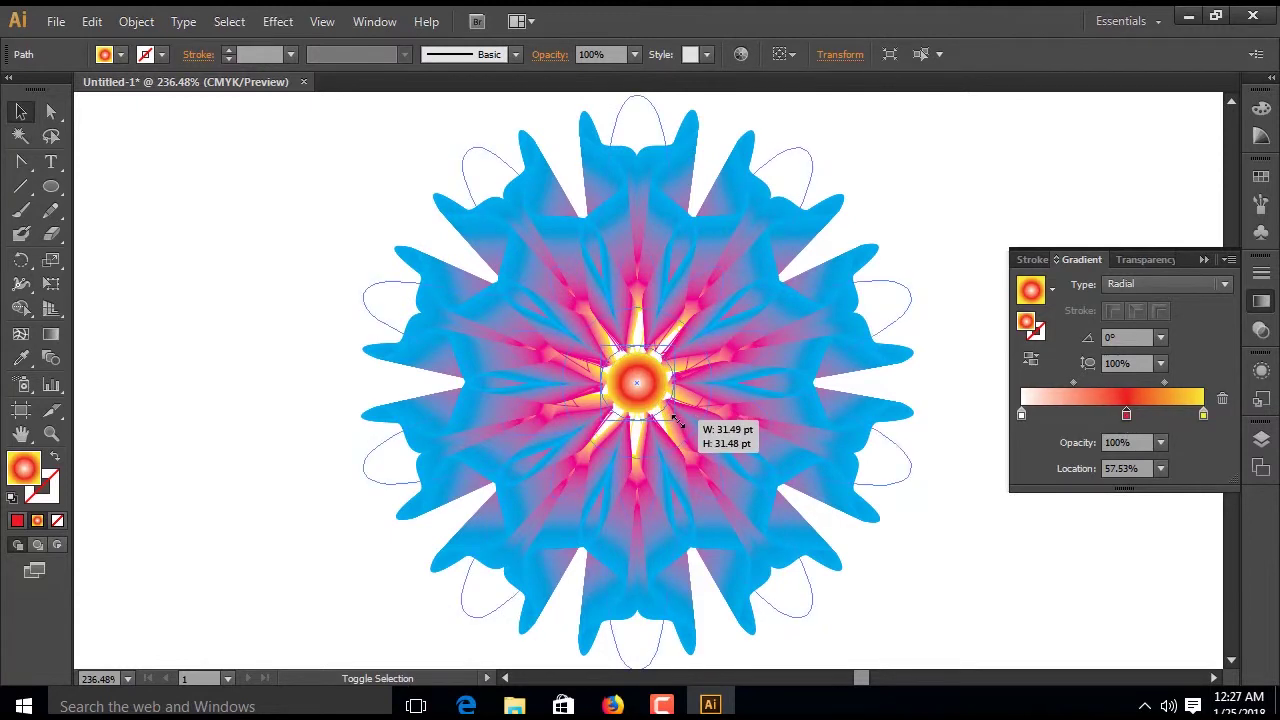
mouse_move(1202, 414)
left_mouse_down()
mouse_move(1116, 419)
mouse_move(1181, 415)
left_mouse_up()
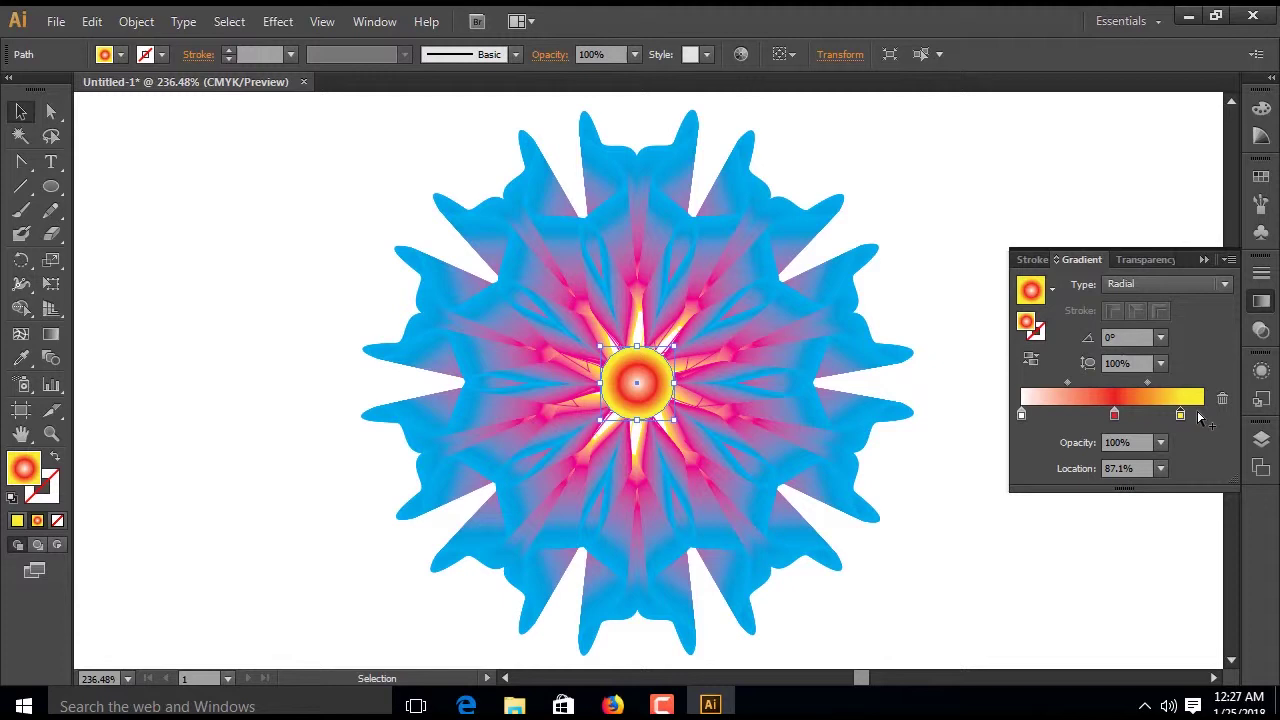
left_click(1202, 415)
double_click(1205, 416)
key("Escape")
left_click(1161, 444)
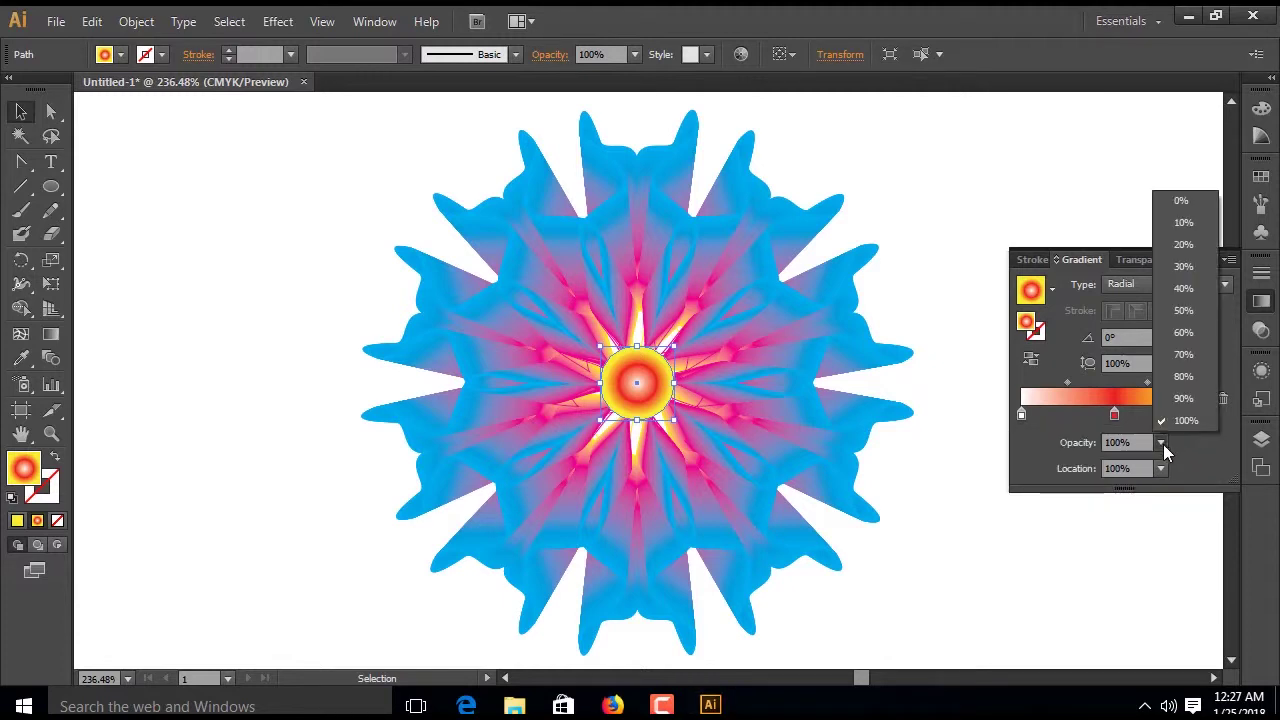
left_click(1182, 201)
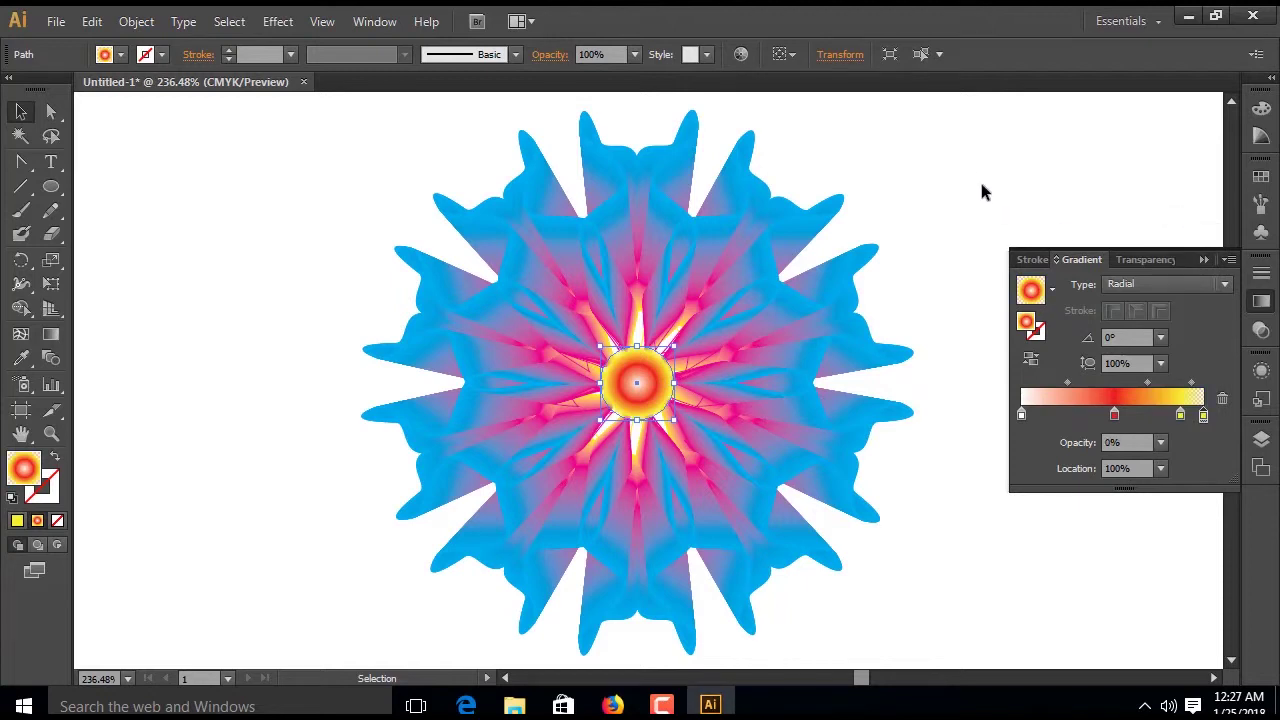
left_click(990, 192)
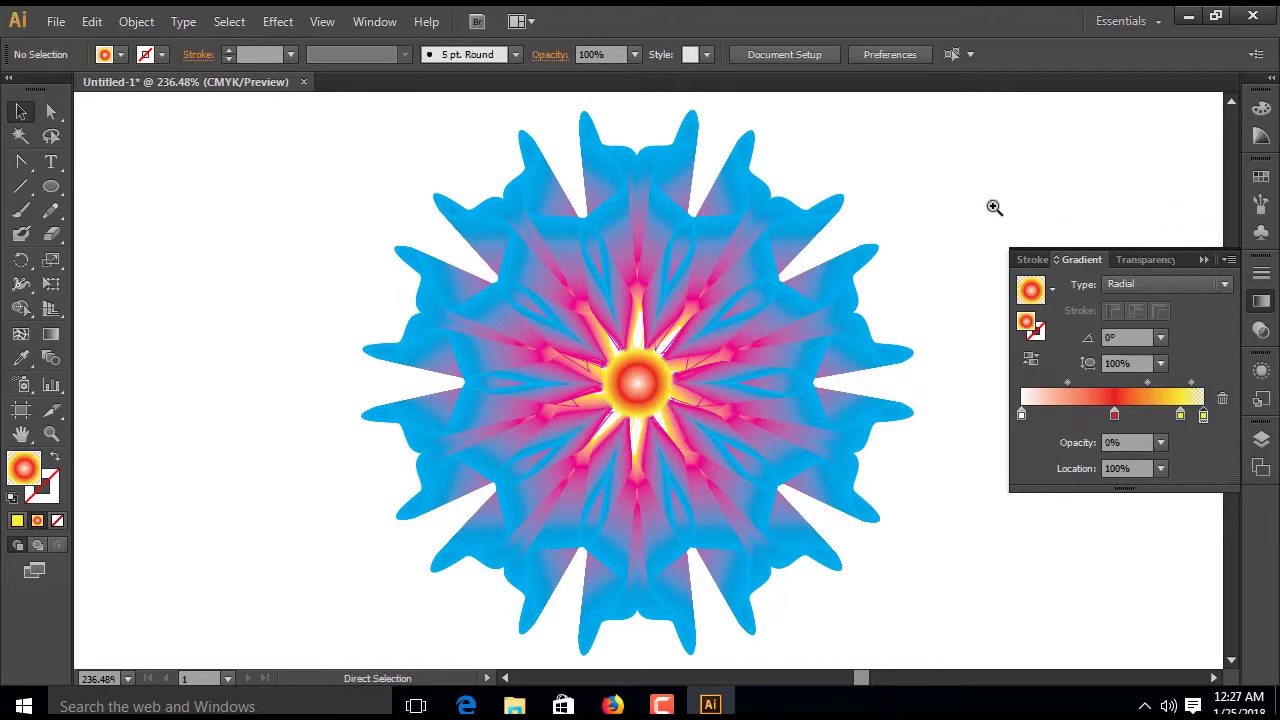
Inspect the finished flower at 200% and 300% zoom with panels hidden
left_click(877, 266, "ctrl+alt")
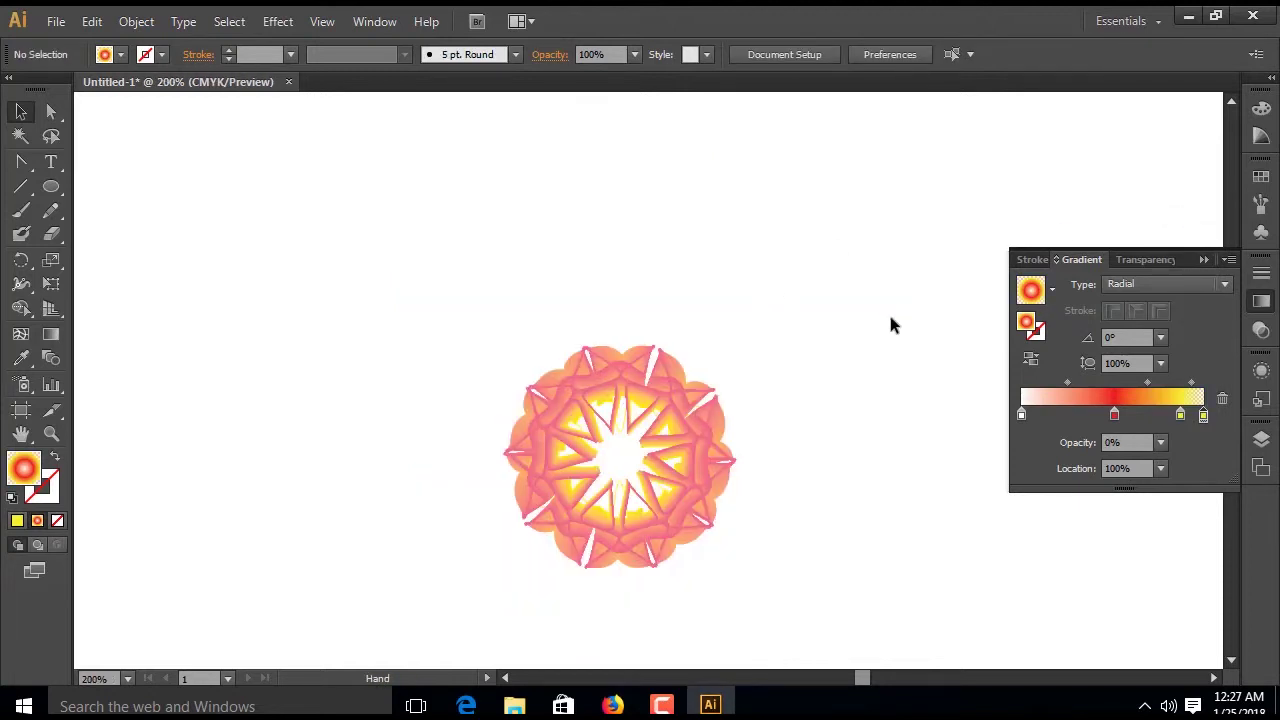
key("Tab")
left_click_drag(840, 340, 963, 283)
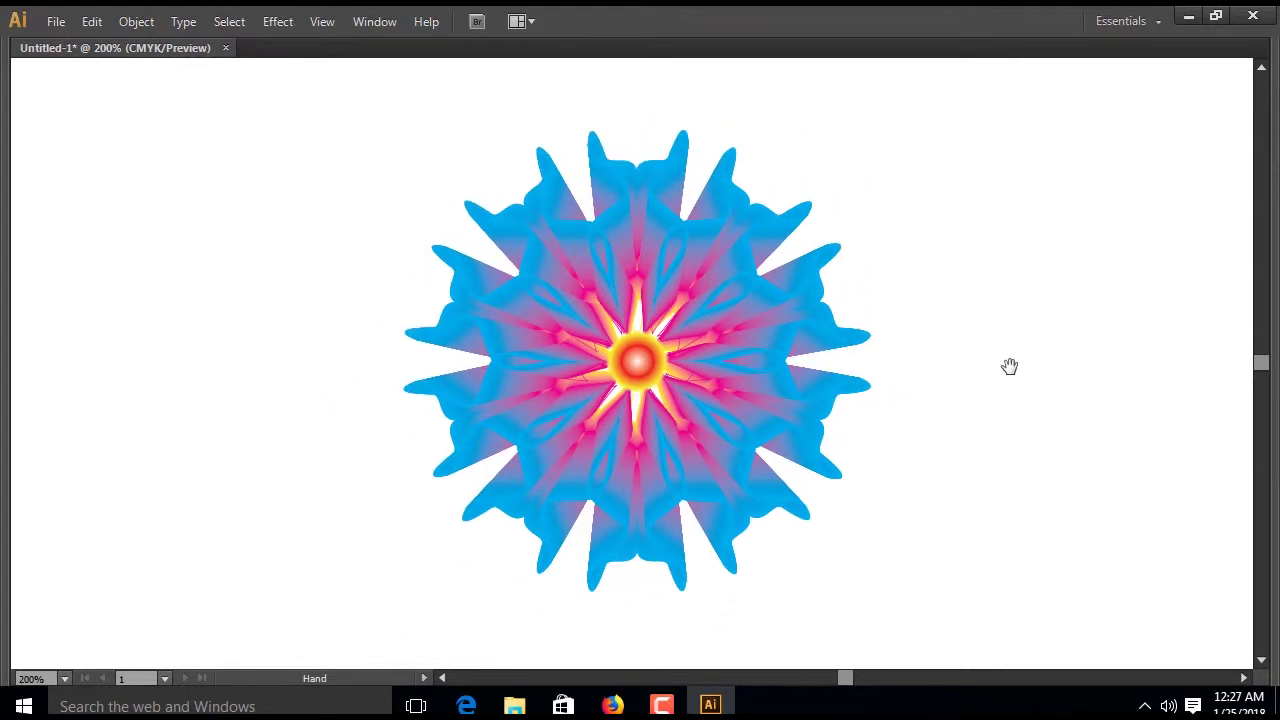
left_click_drag(1060, 360, 995, 385)
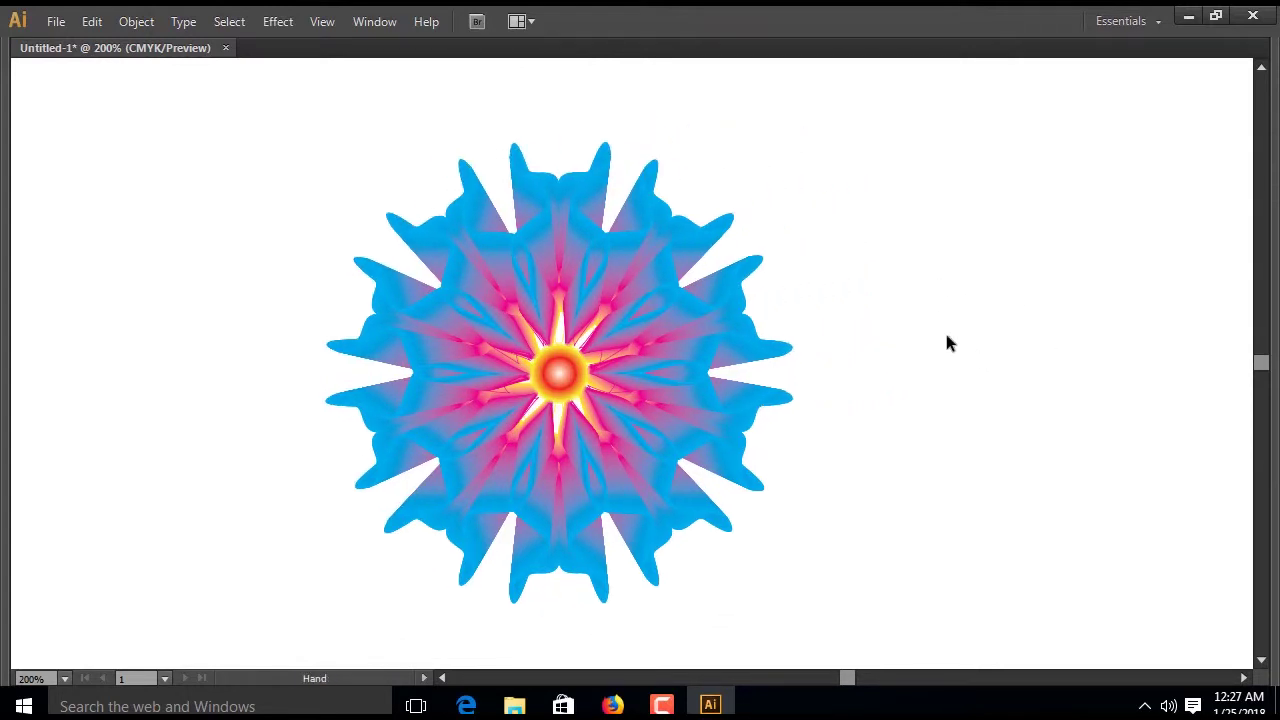
key("z")
left_click_drag(229, 100, 938, 640)
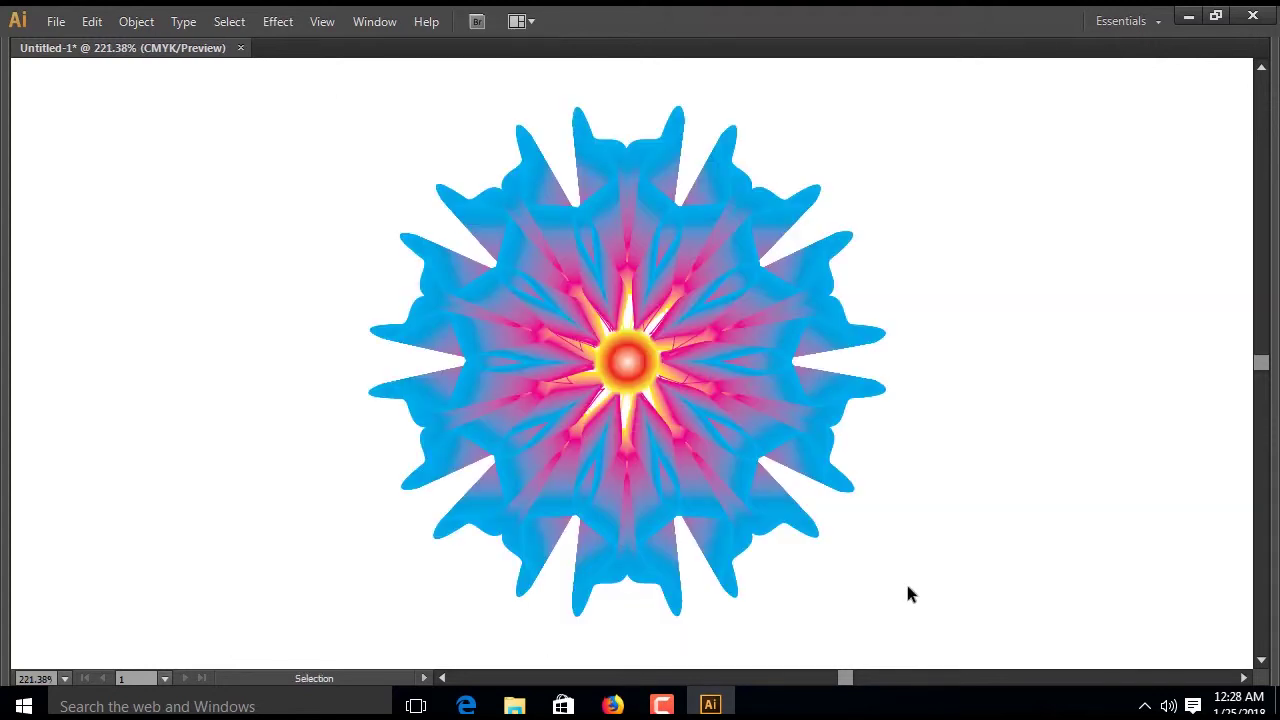
key("ctrl+plus")
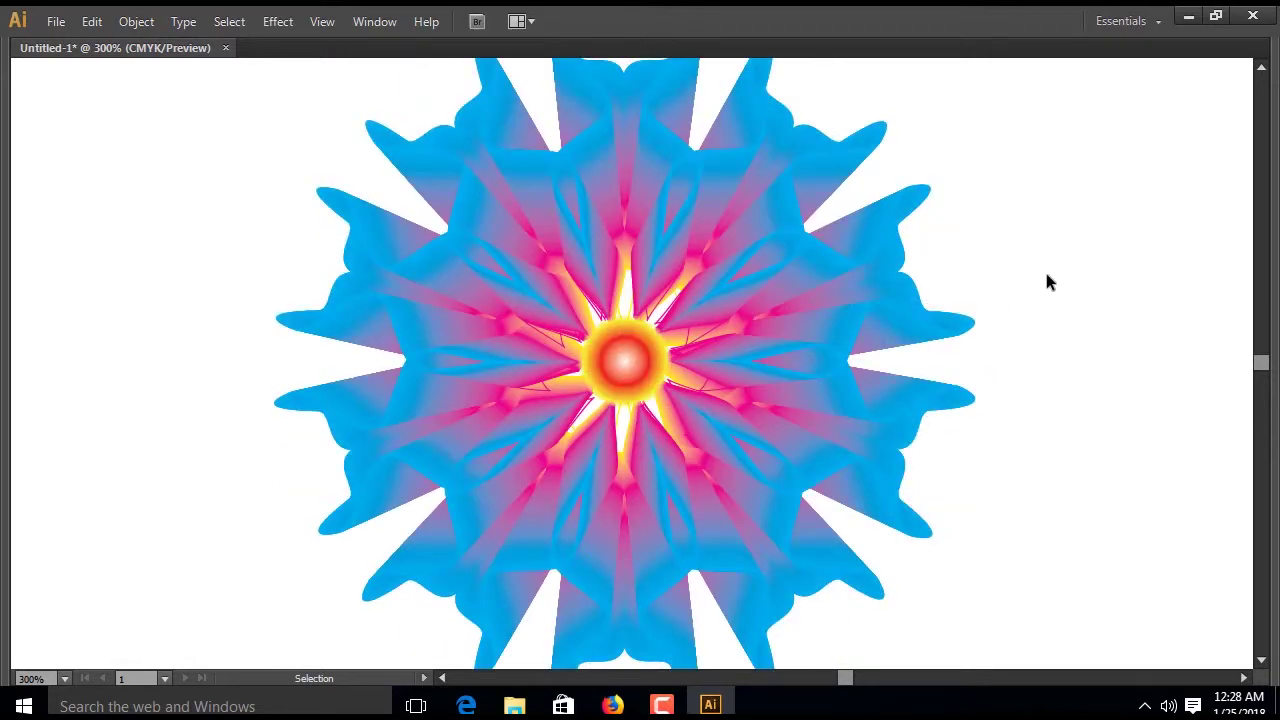
key("ctrl+minus")
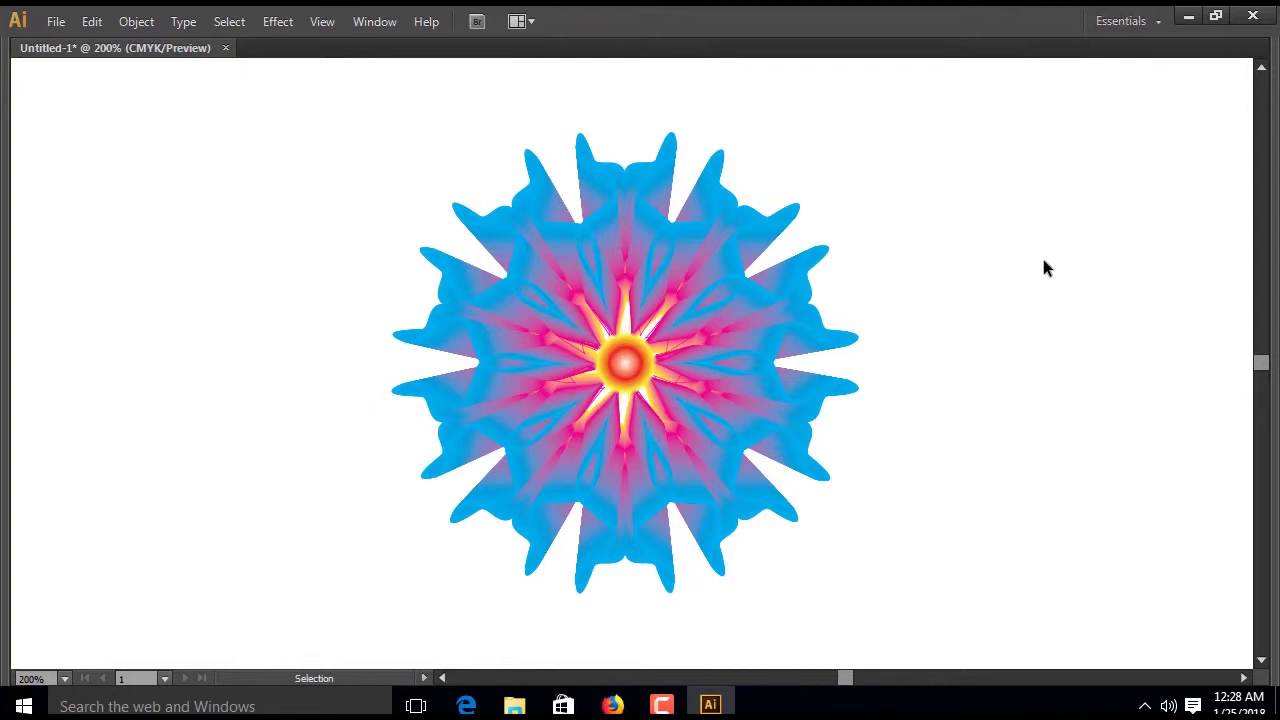
left_click_drag(1043, 268, 1011, 309)
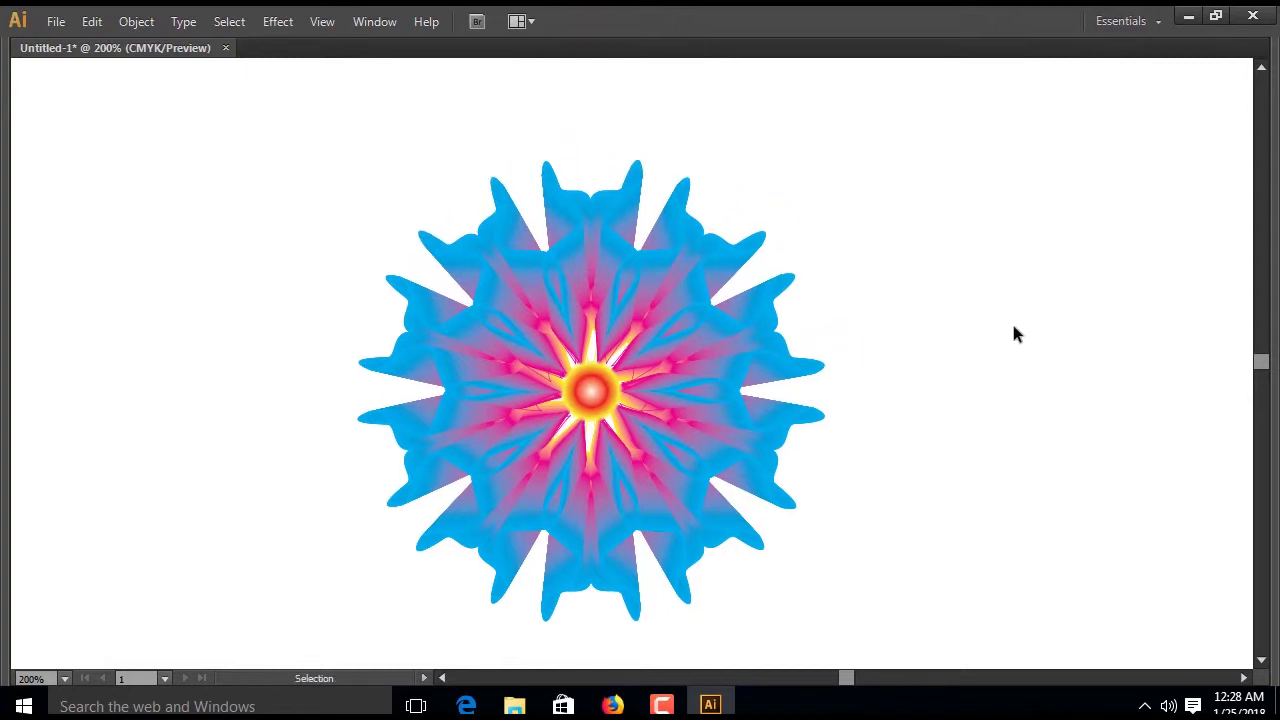
Restore the panels, collapse the Gradient panel, and return to the Selection tool
key("Tab")
left_click(1263, 275)
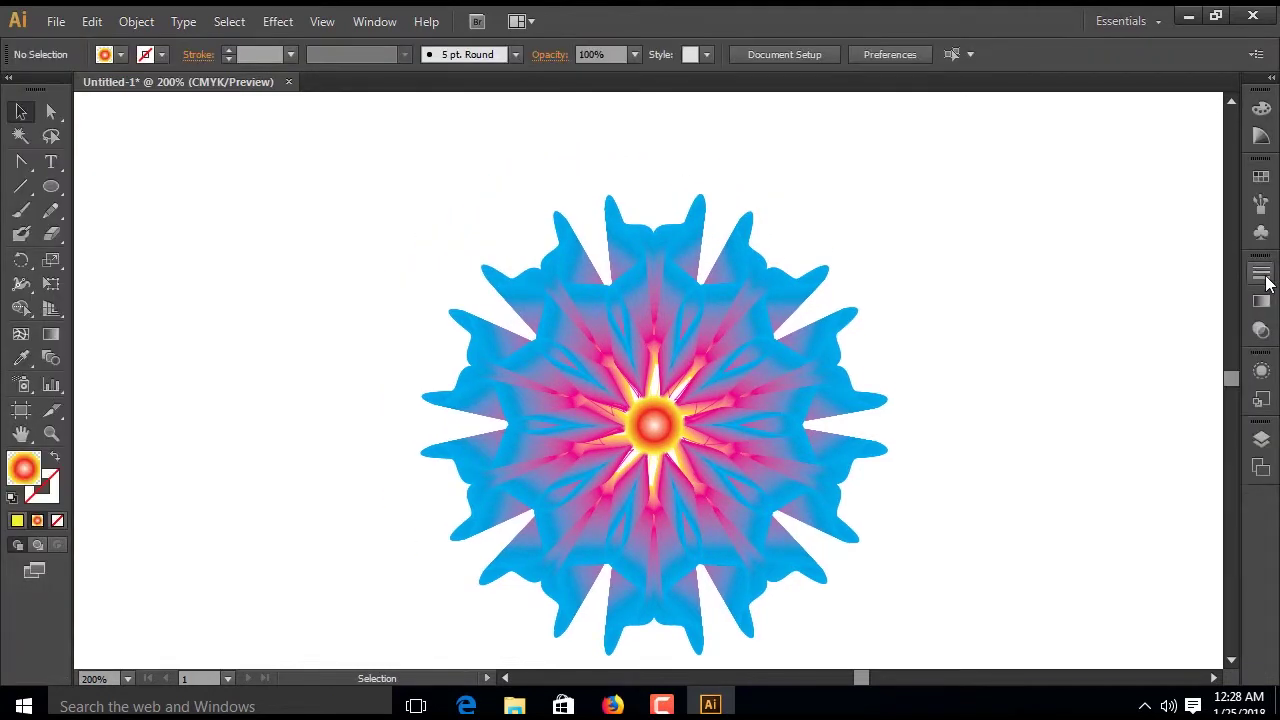
left_click_drag(1026, 309, 1014, 309)
left_click_drag(1020, 366, 995, 355)
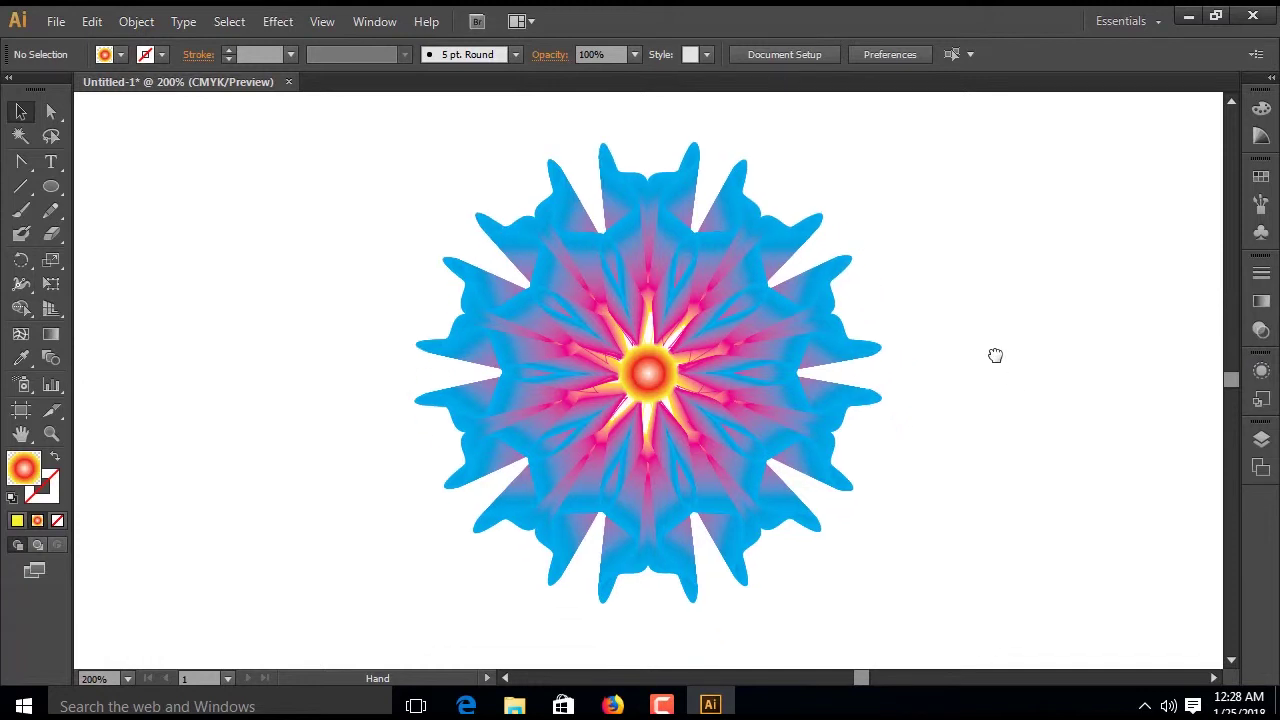
left_click(51, 112)
left_click(21, 111)
Adjust the blend outline strokes, adding magenta to the blue and yellow to the magenta
key("a")
left_click(512, 225, "alt")
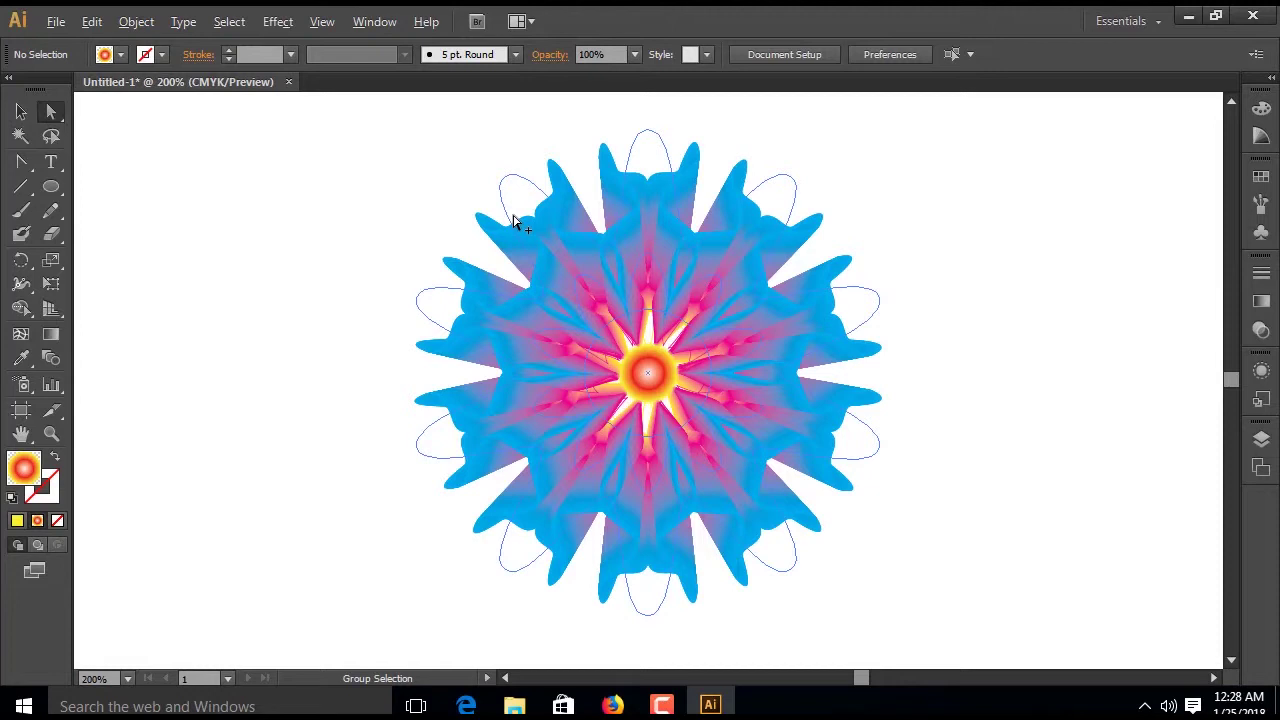
left_click(511, 228, "alt")
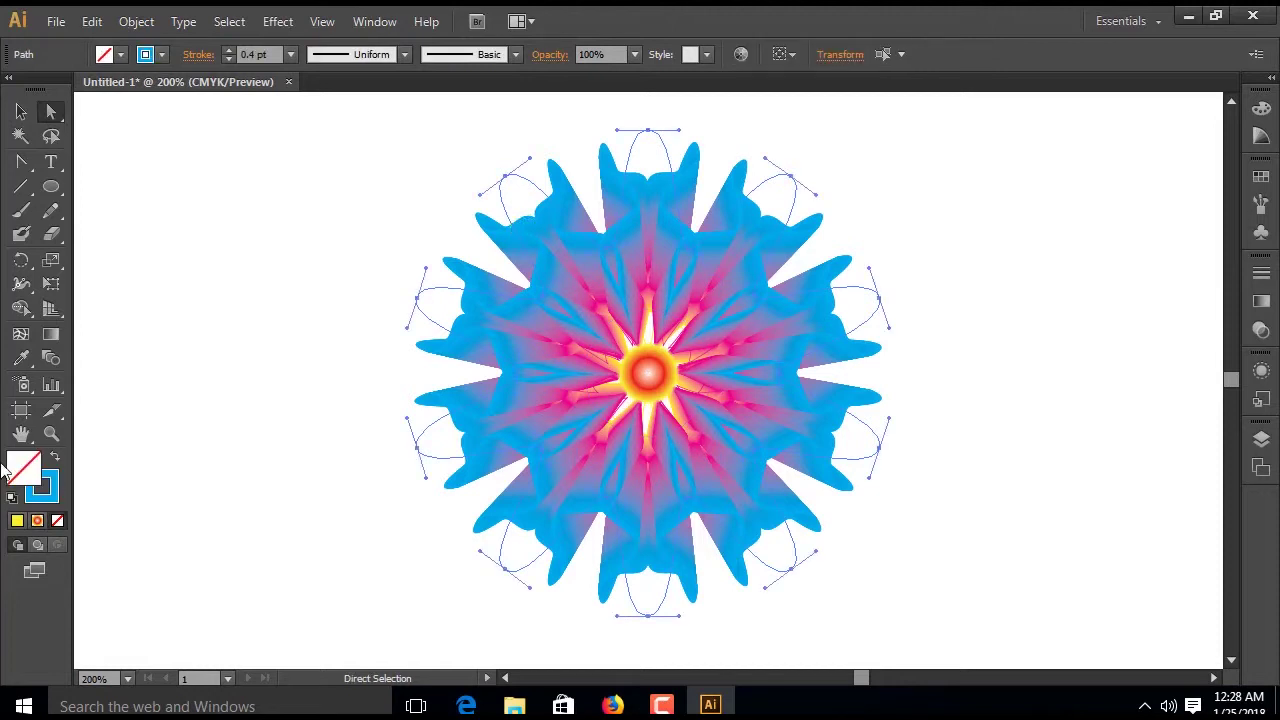
left_click(47, 497)
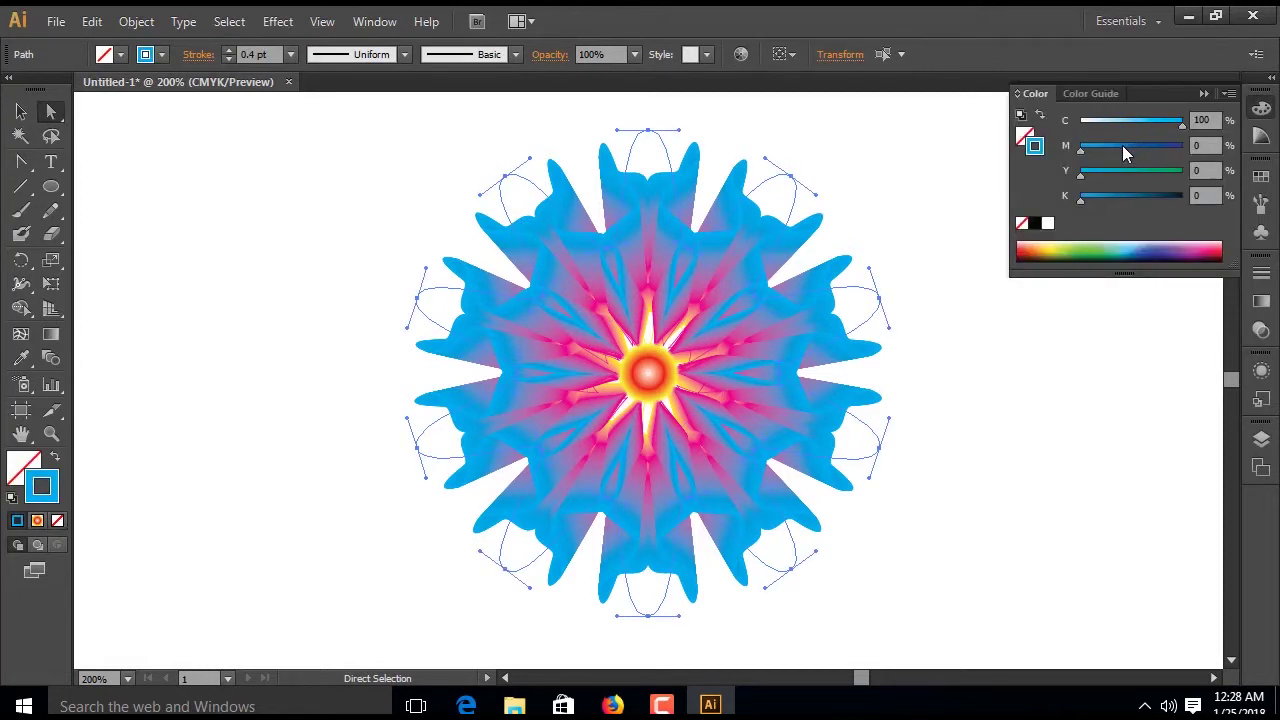
left_click(1119, 147)
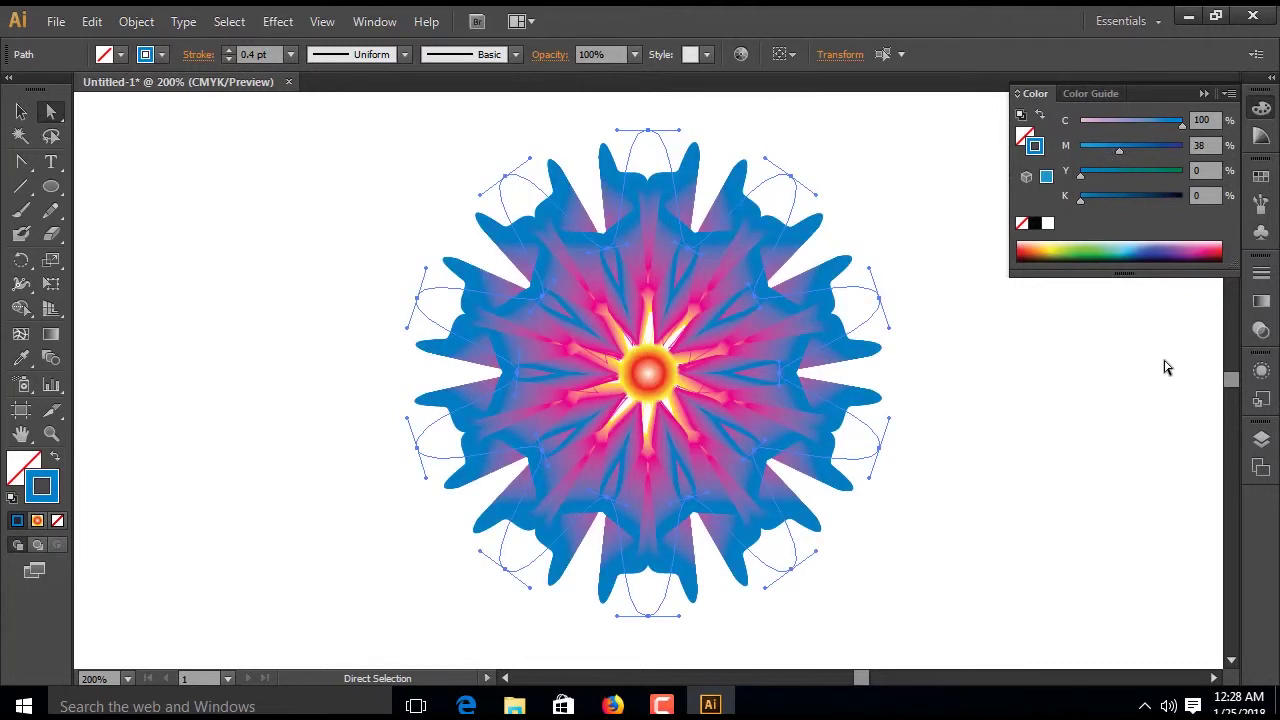
left_click(1136, 386)
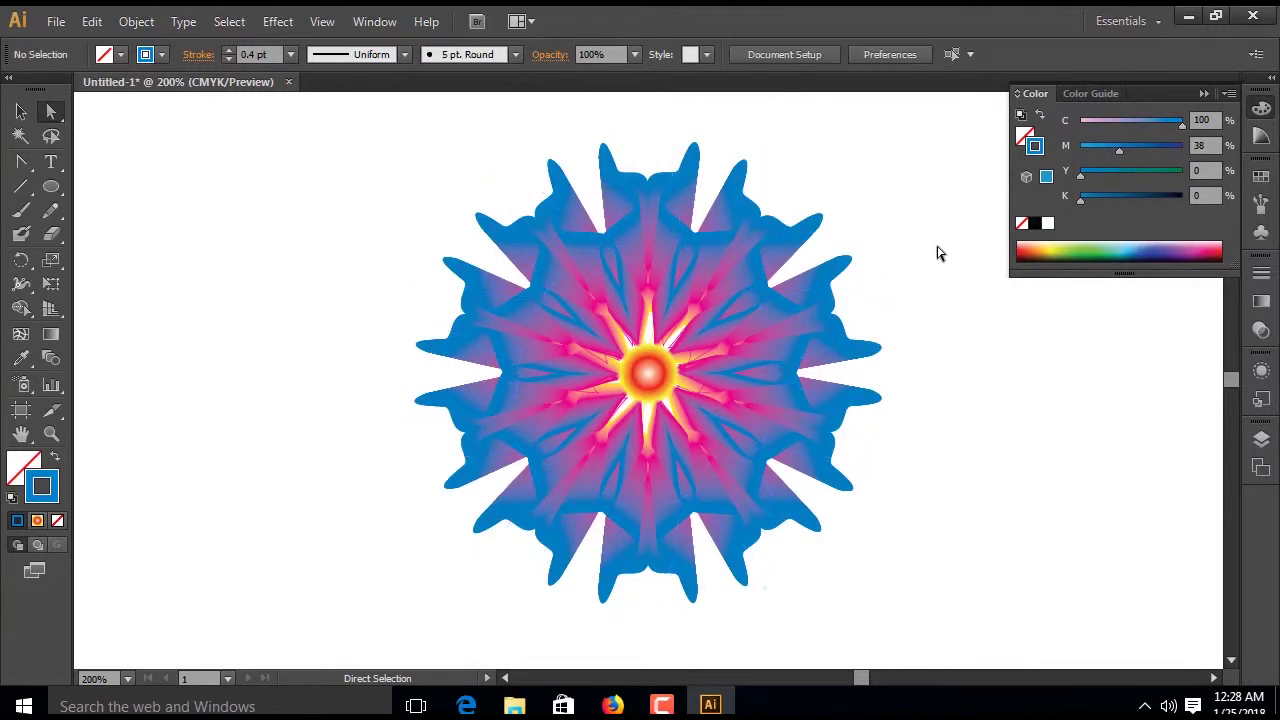
left_click(709, 280, "alt")
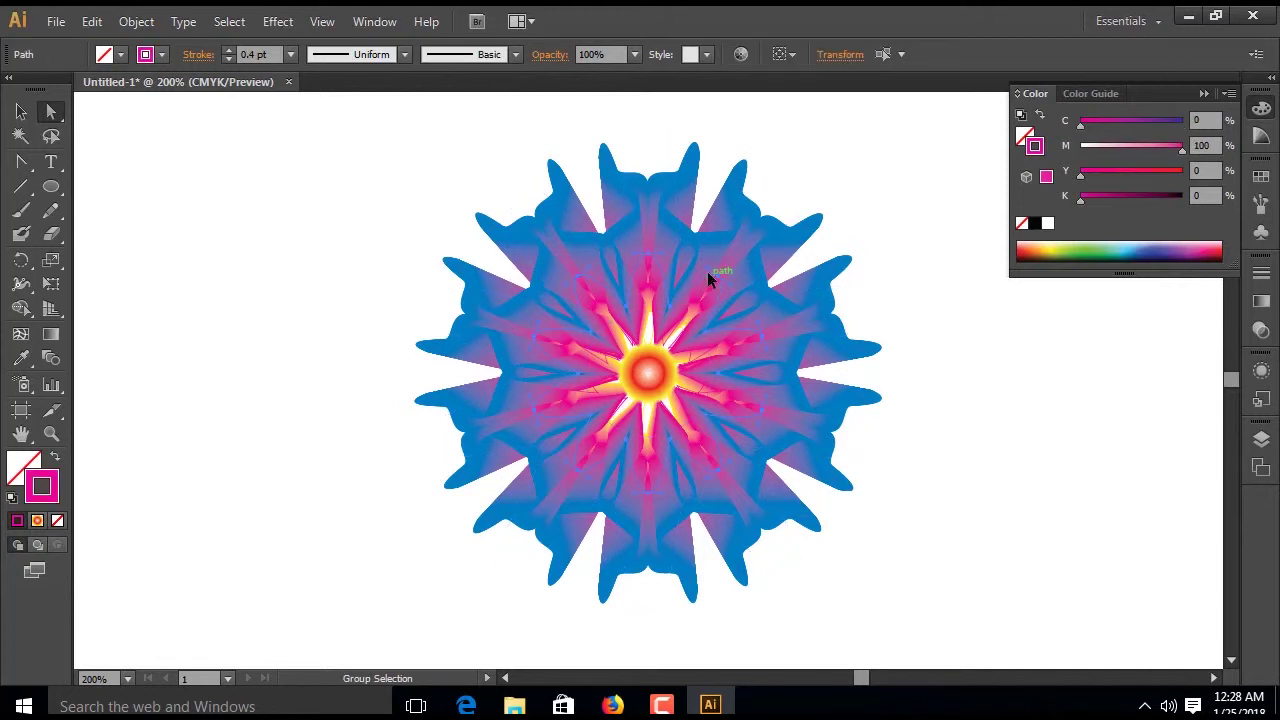
left_click_drag(1104, 172, 1111, 171)
left_click(1075, 427)
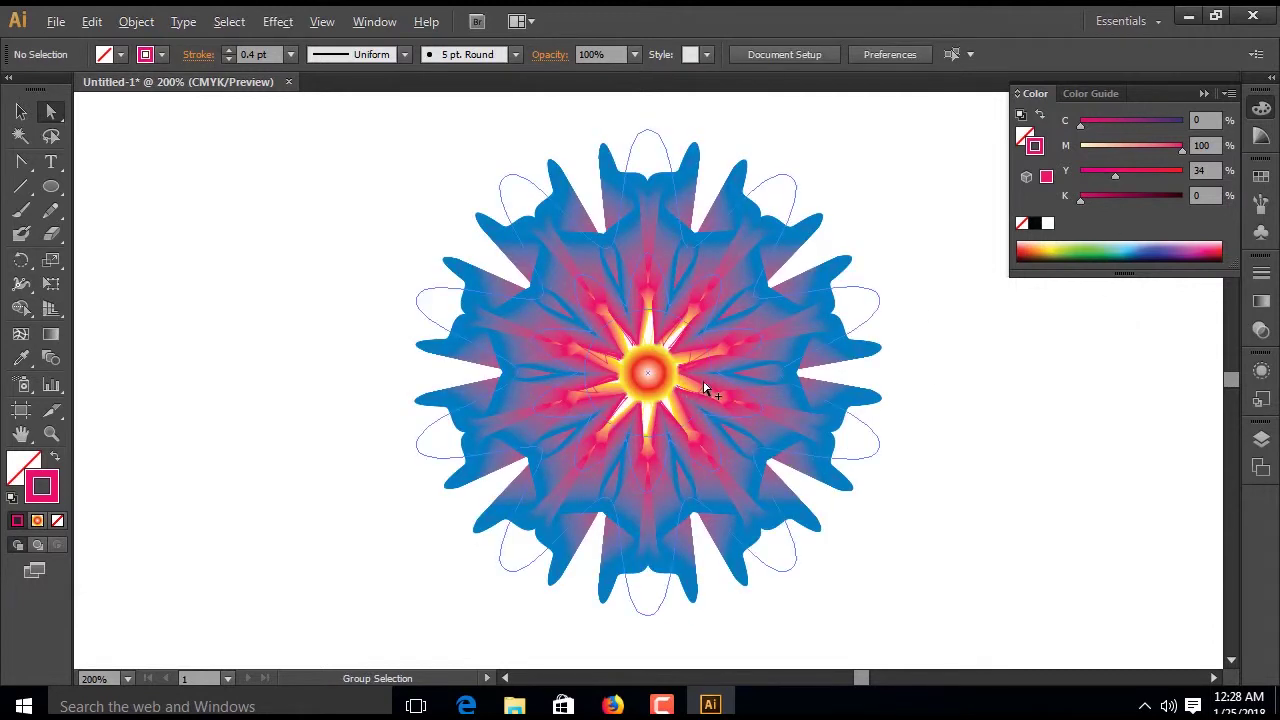
Set the blend's outer outline stroke to pure cyan, M from 38 to 0
left_click(704, 396)
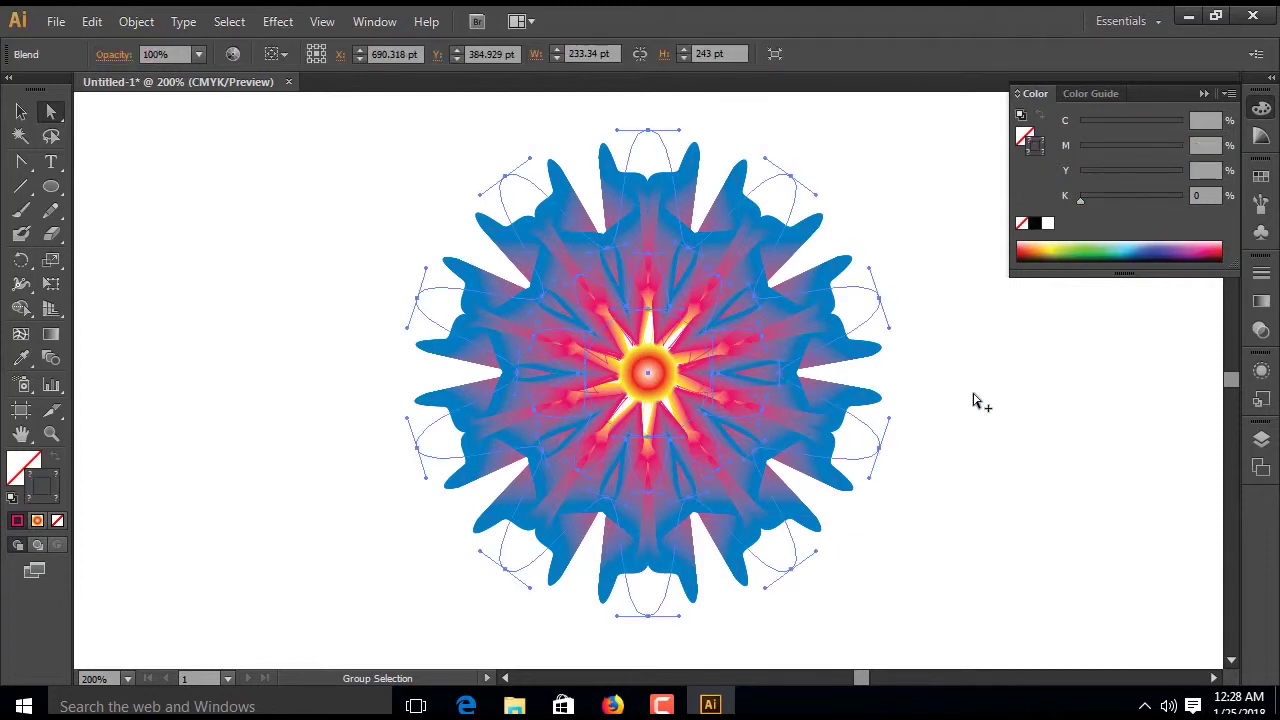
left_click(1025, 405)
left_click(849, 295, "alt")
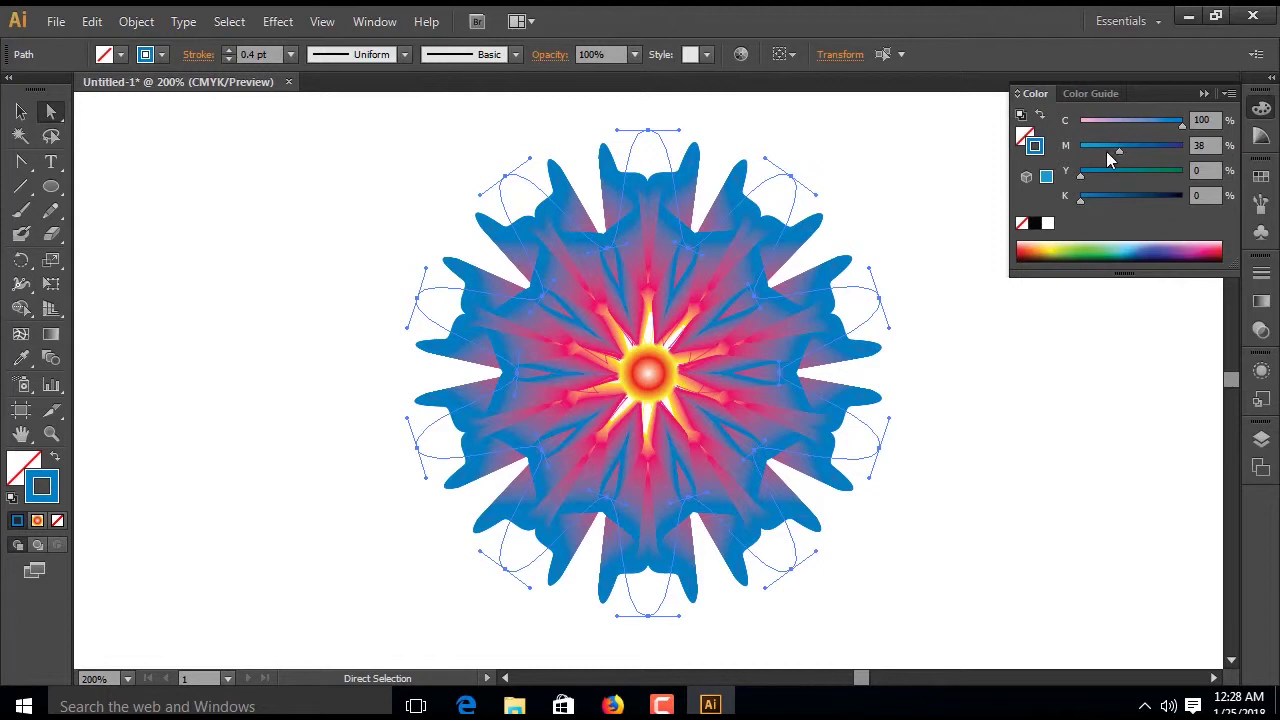
left_click_drag(1101, 151, 1078, 151)
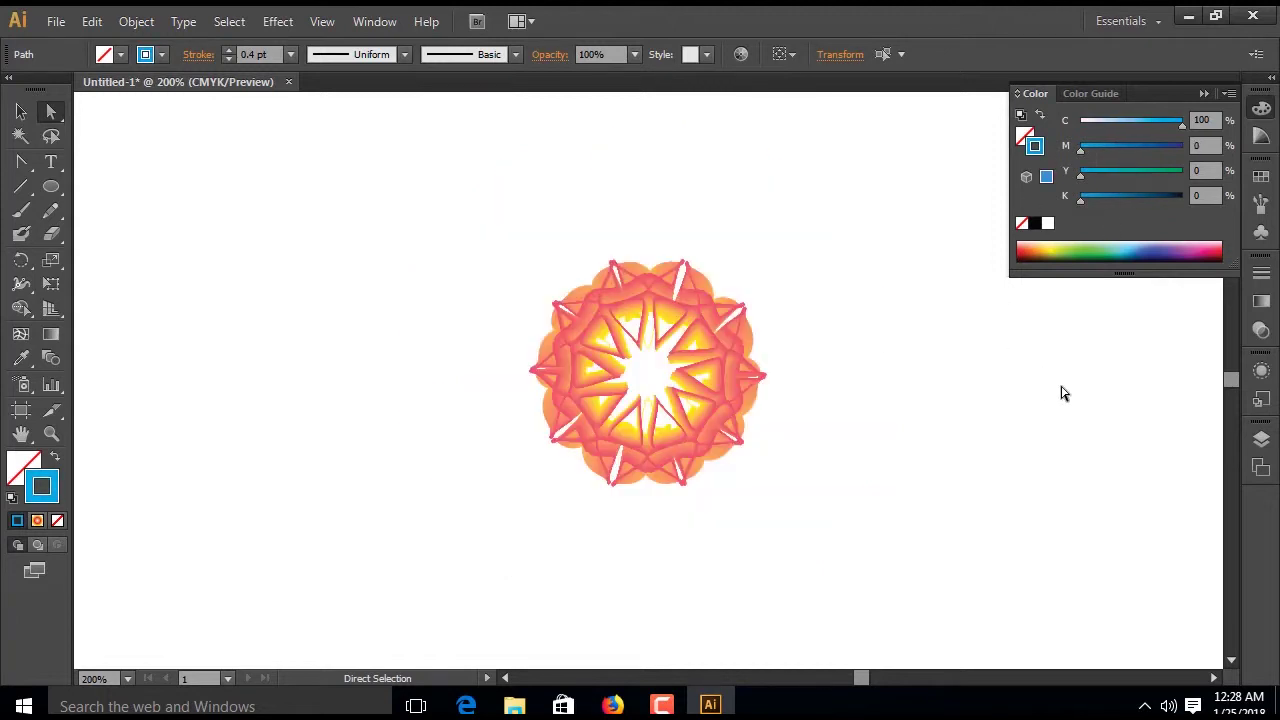
left_click(1060, 404)
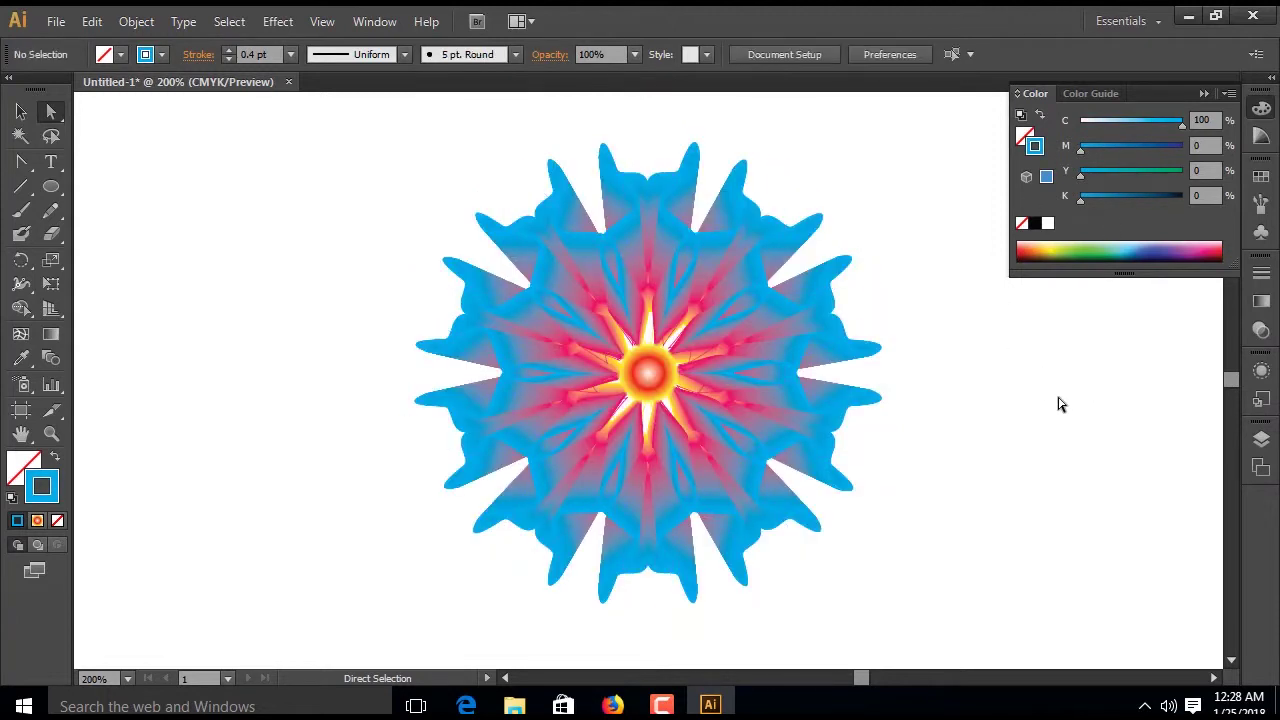
left_click_drag(278, 130, 994, 608)
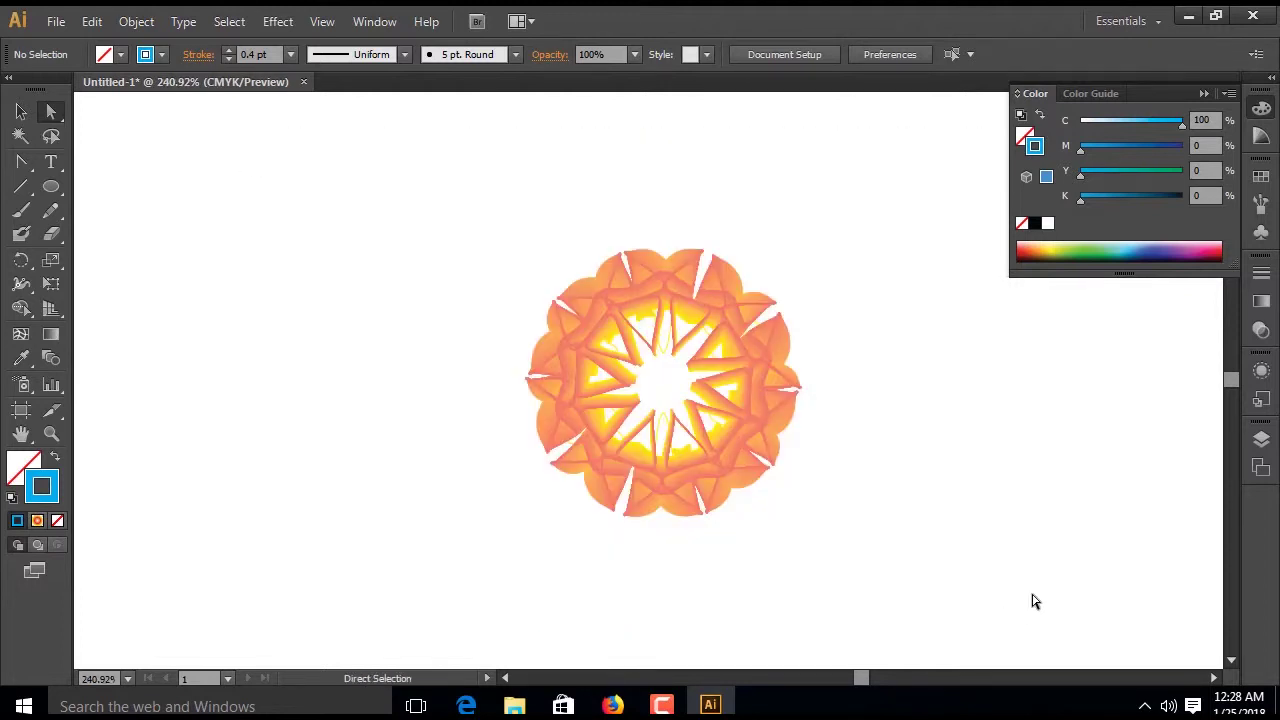
left_click(1265, 110)
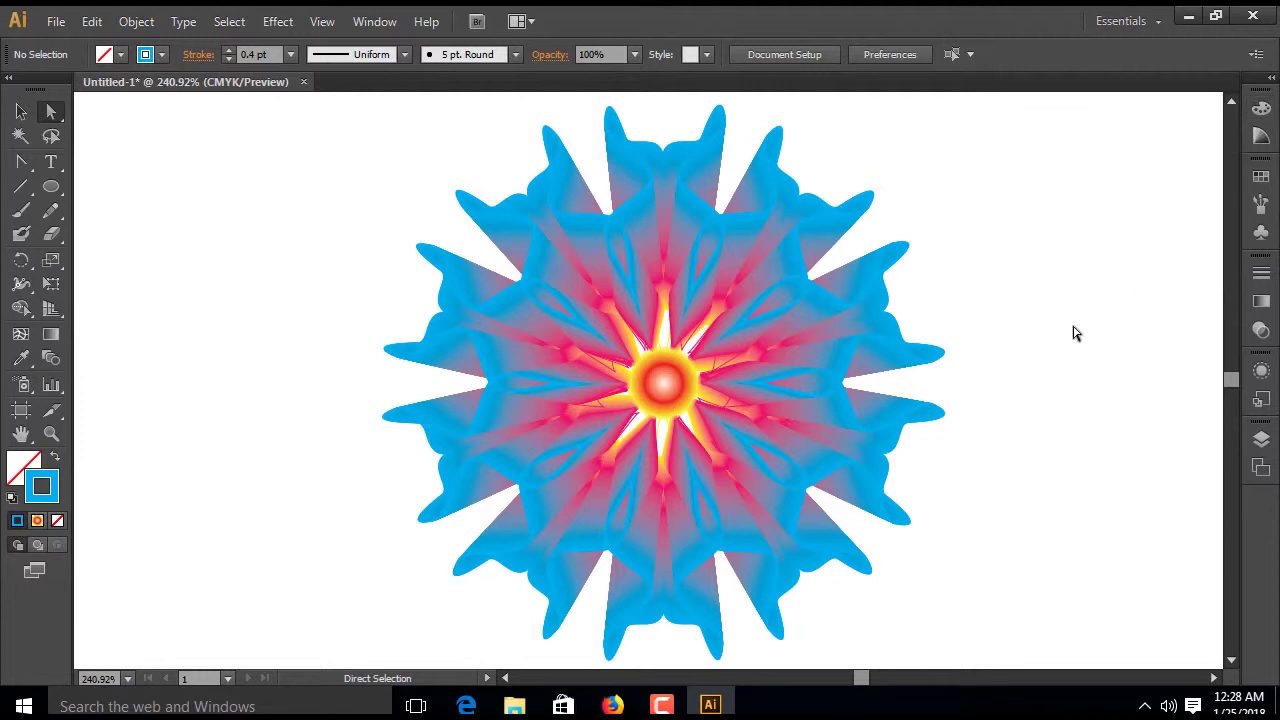
left_click_drag(1079, 283, 1158, 428)
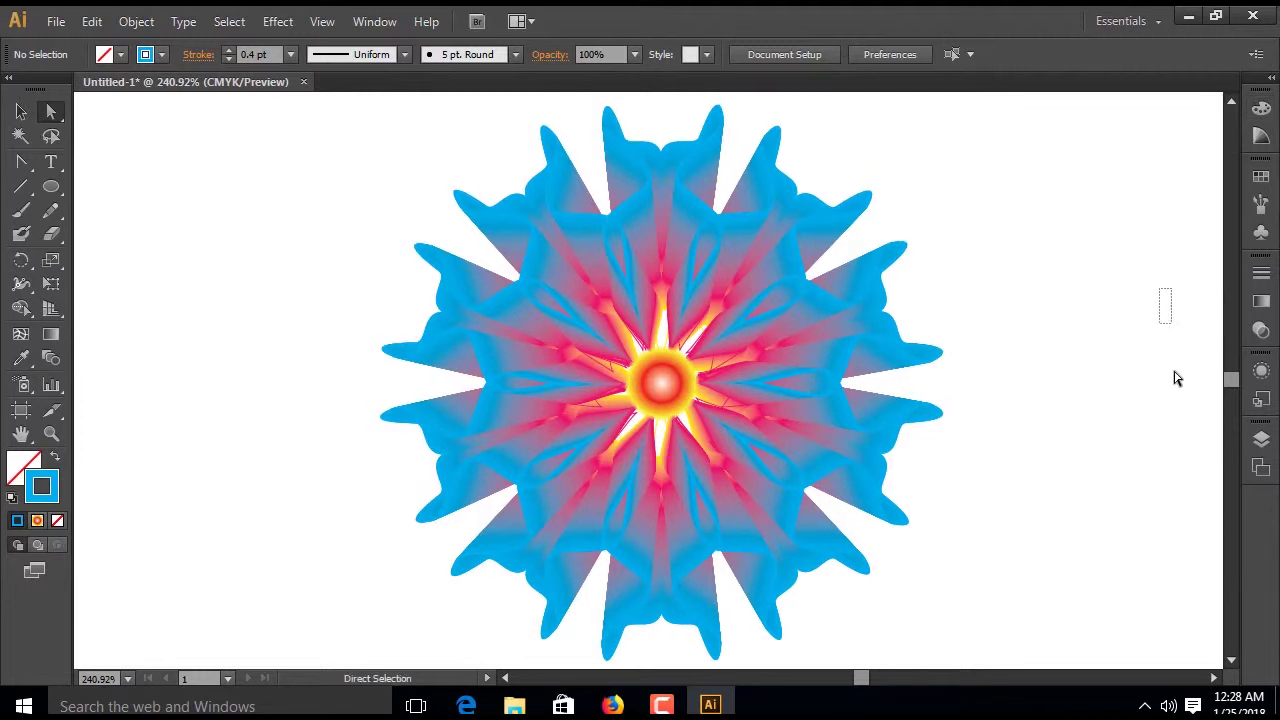
mouse_move(1107, 334)
left_mouse_down()
mouse_move(1060, 346)
mouse_move(986, 397)
left_mouse_up()
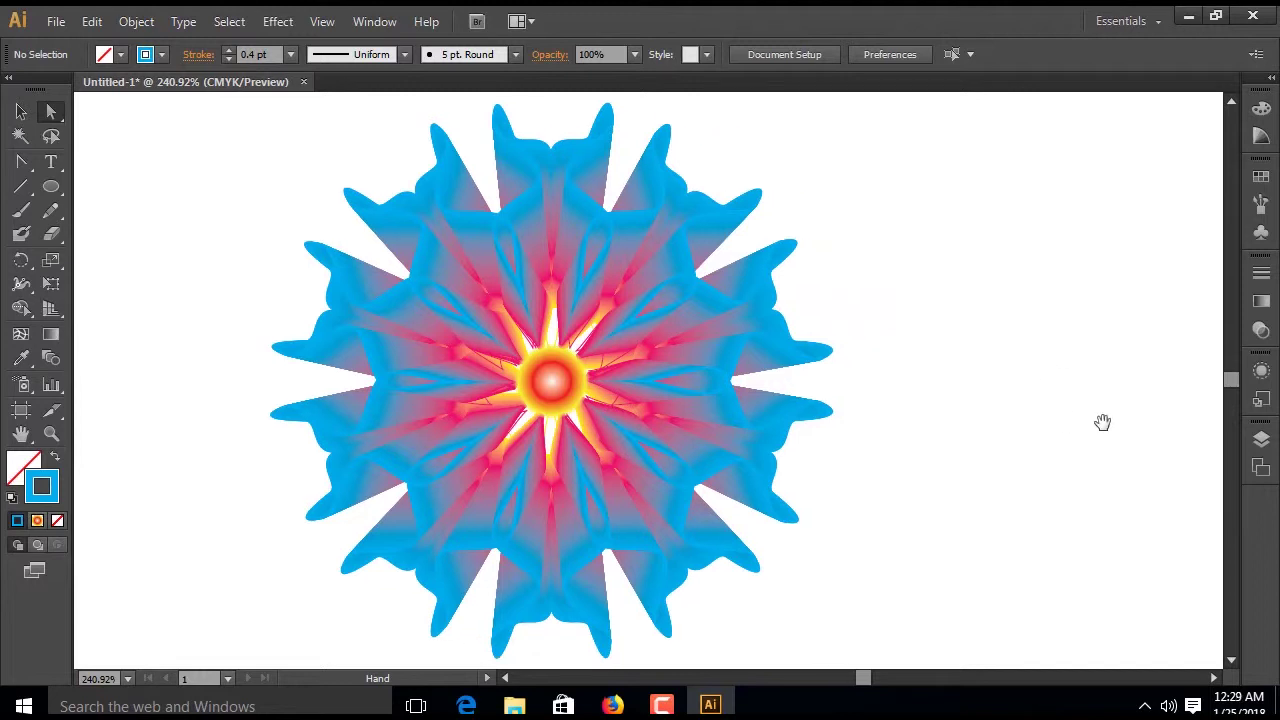
key("z")
left_click(905, 395, "alt")
key("h")
mouse_move(666, 374)
left_mouse_down()
mouse_move(869, 394)
mouse_move(962, 385)
left_mouse_up()
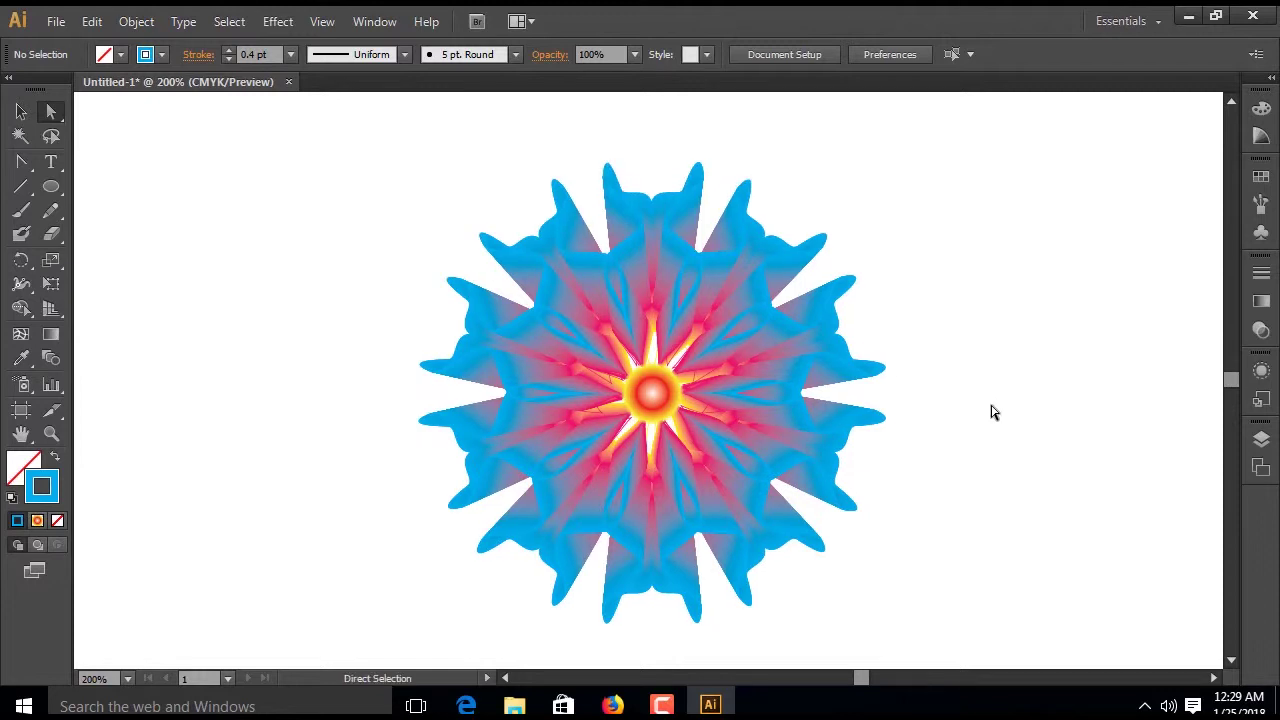
key("m")
left_click(686, 400, "ctrl+alt")
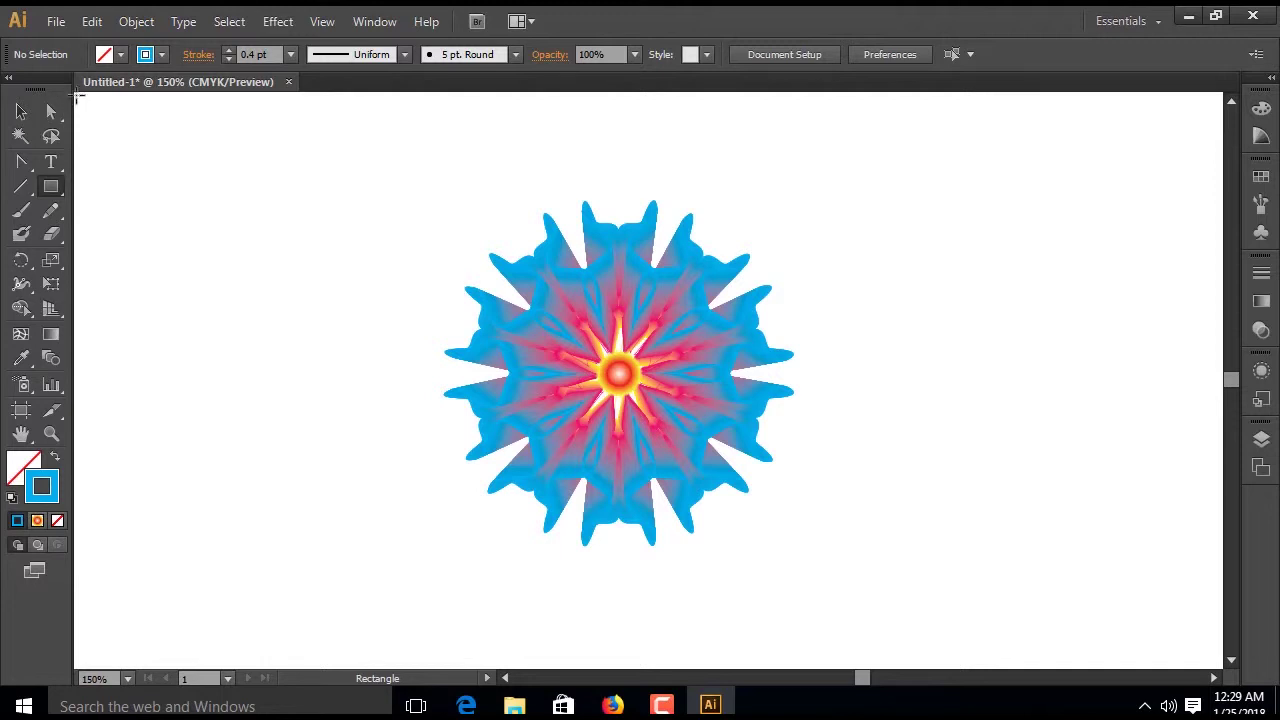
Draw an artboard-sized rectangle and send it to the back behind the flower
left_click_drag(76, 97, 1217, 666)
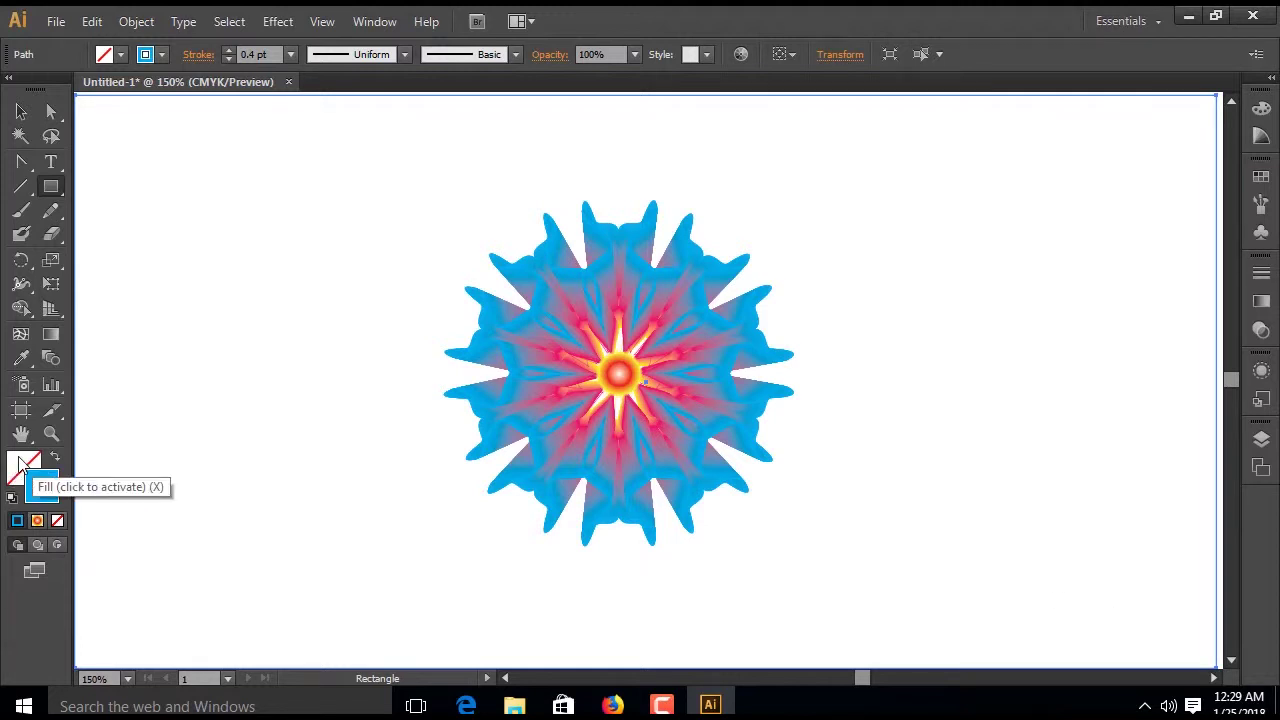
left_click(22, 466)
left_click(21, 111)
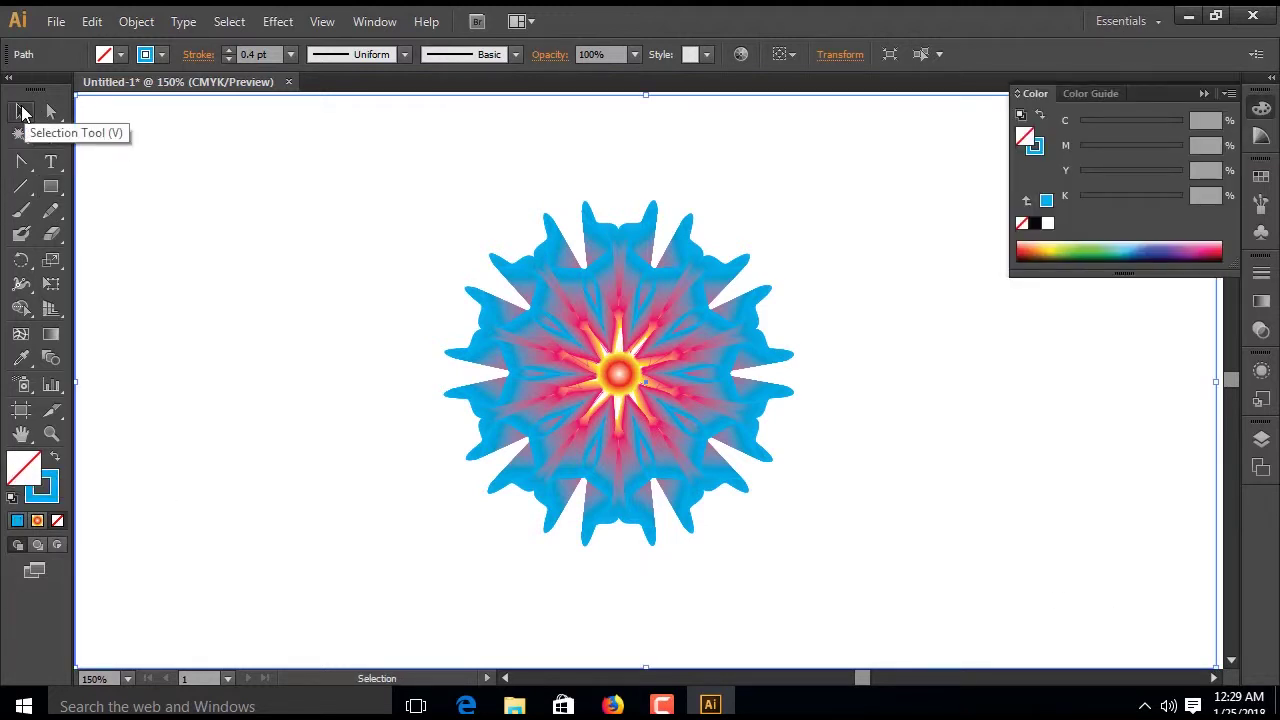
right_click(240, 204)
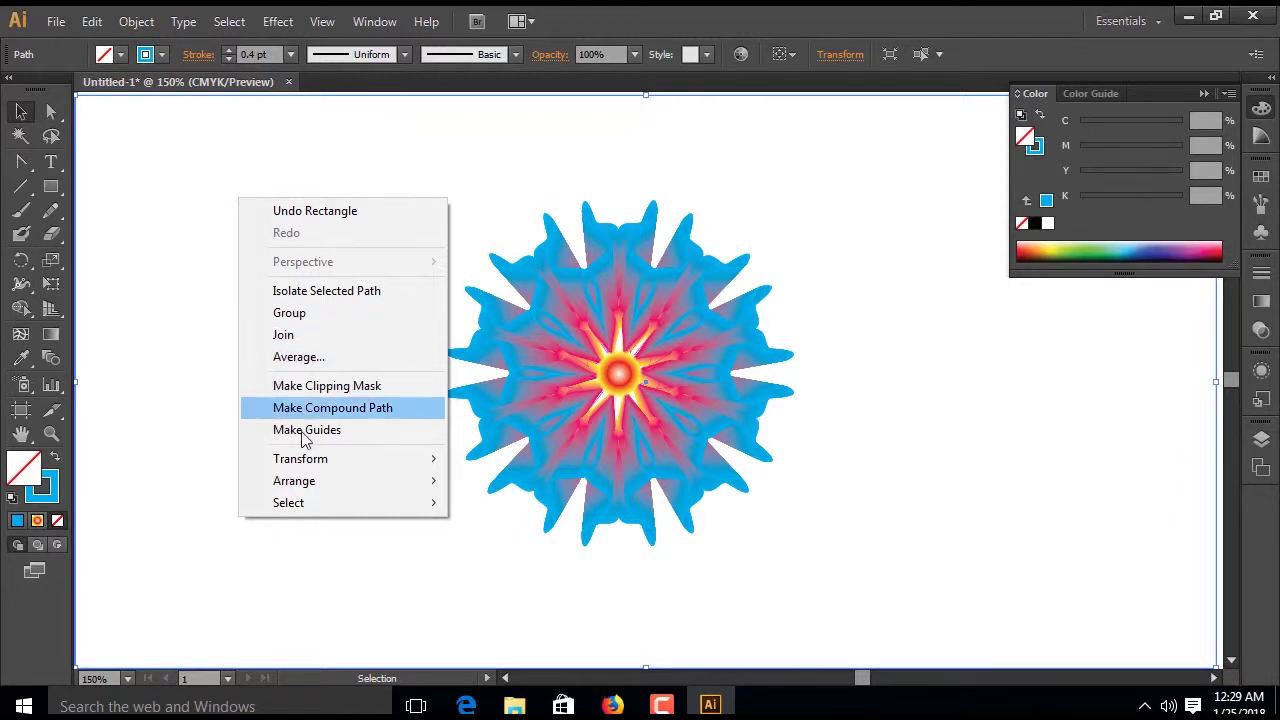
mouse_move(294, 481)
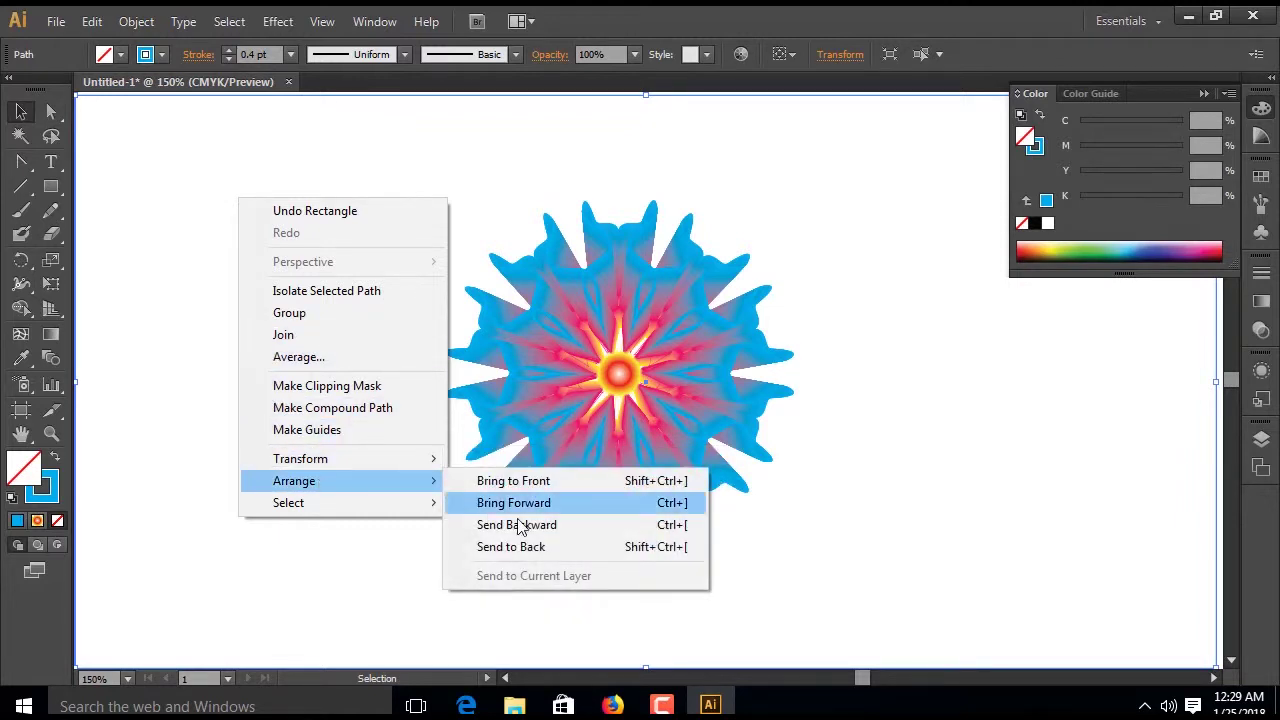
left_click(538, 547)
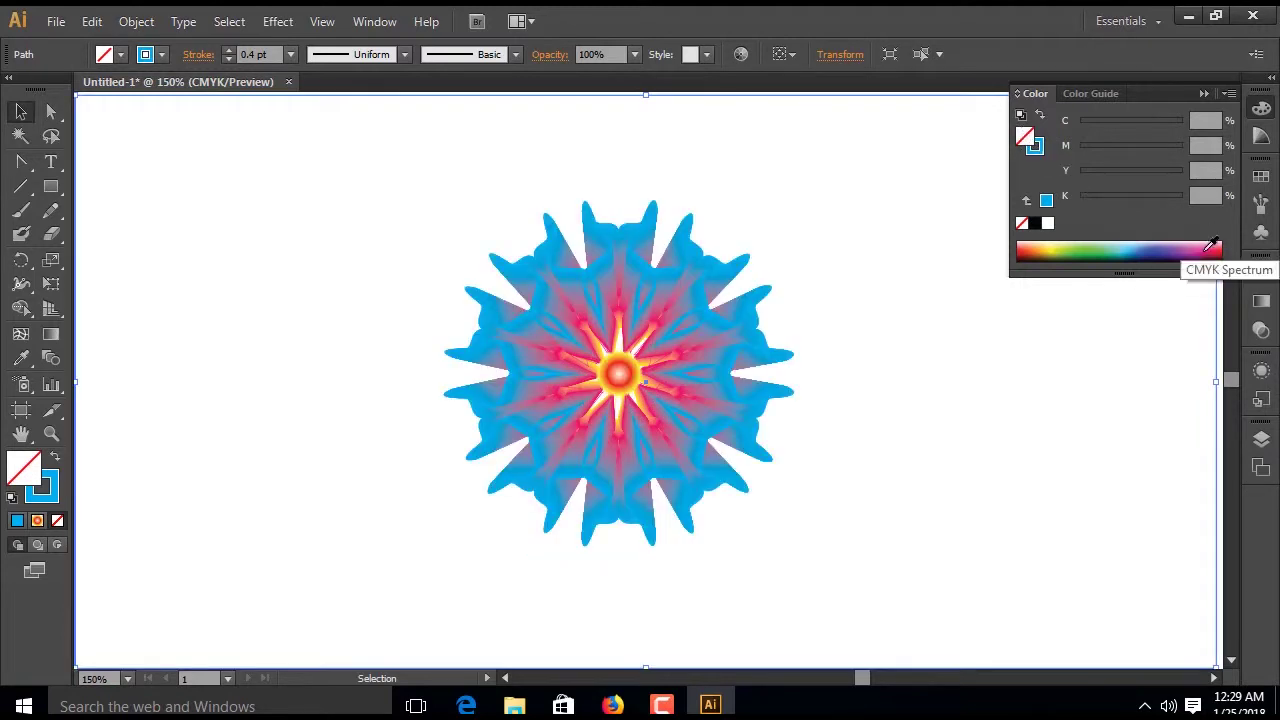
Apply a radial gradient to the rectangle, making the outer stop opaque and removing the red stops
left_click(1261, 301)
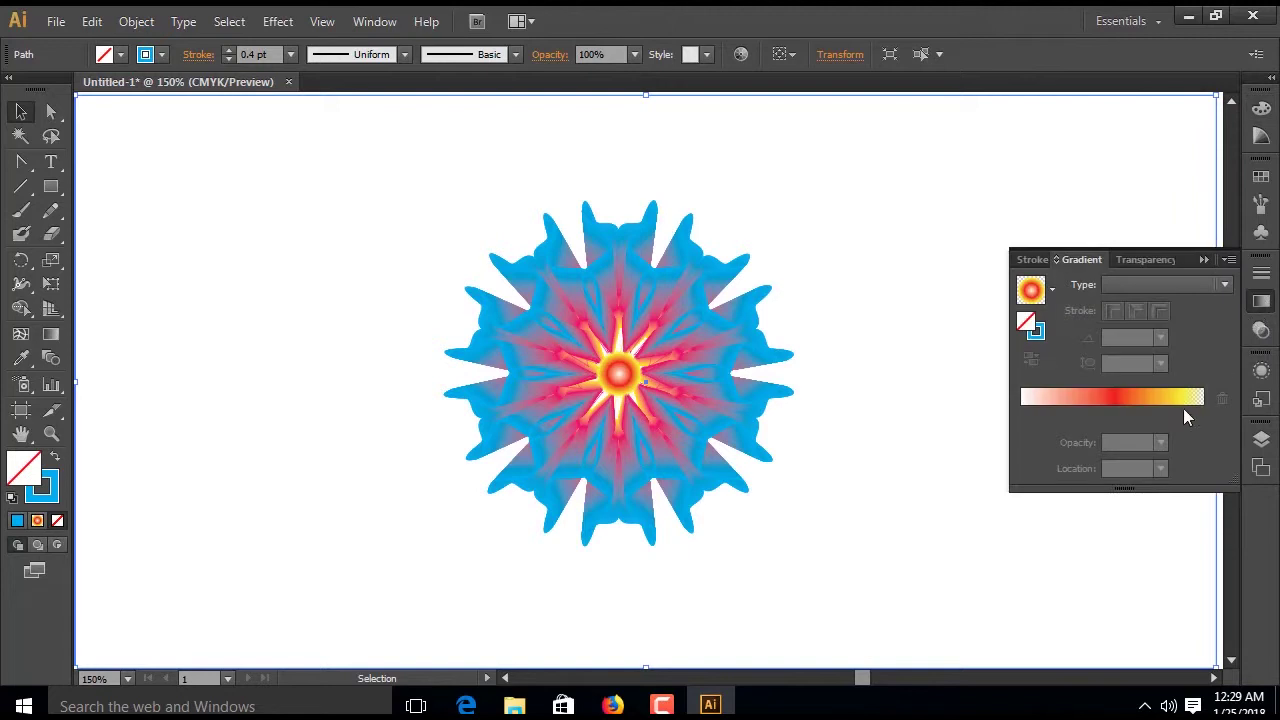
left_click(1200, 411)
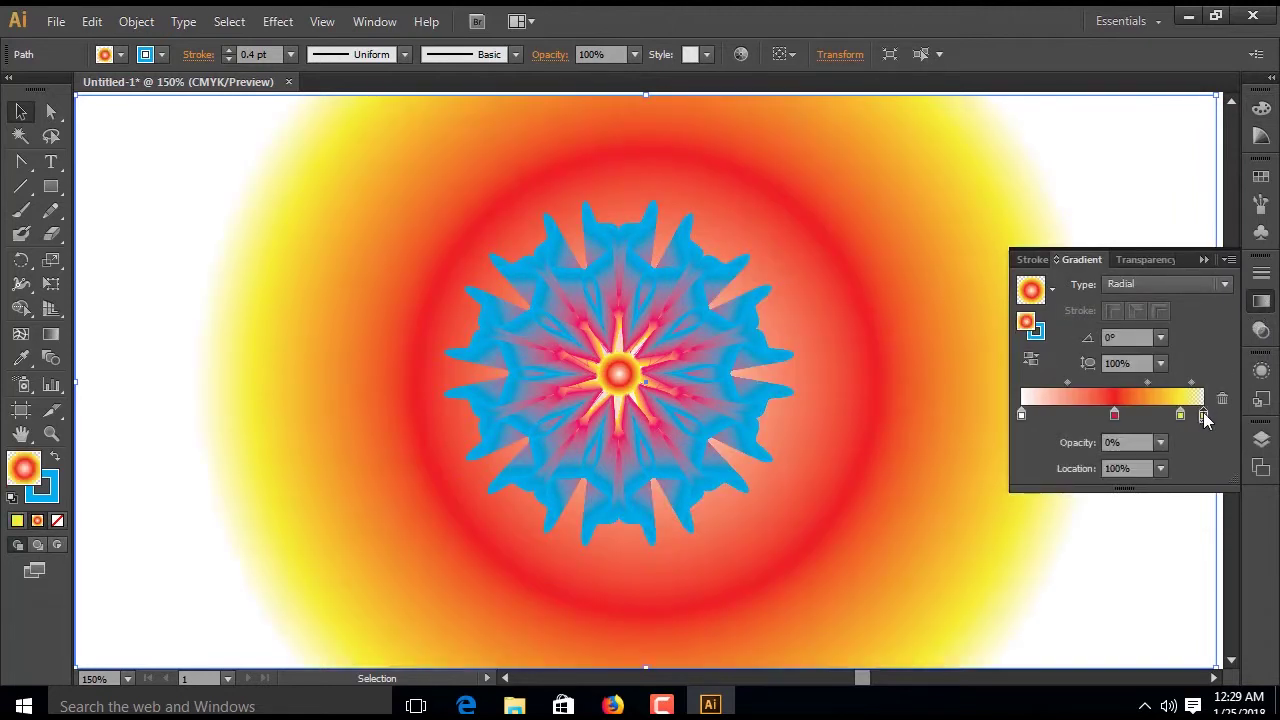
double_click(1204, 415)
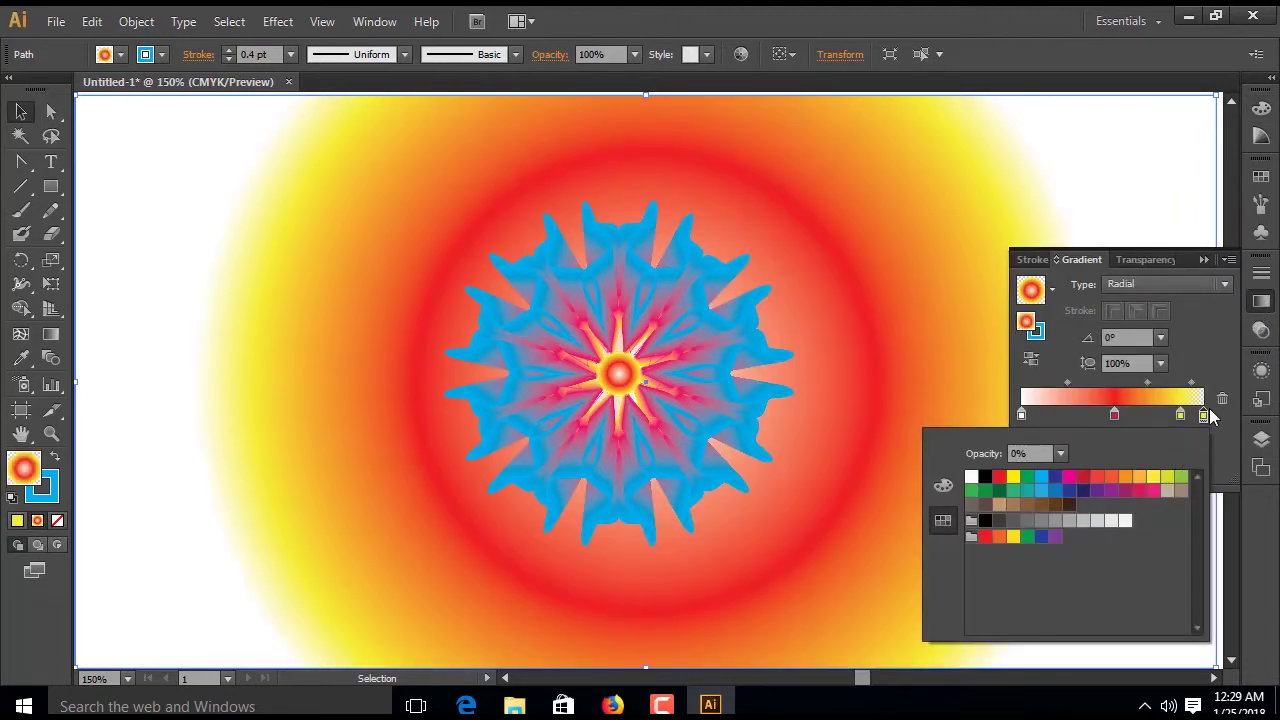
left_click(1205, 418)
left_click(1160, 442)
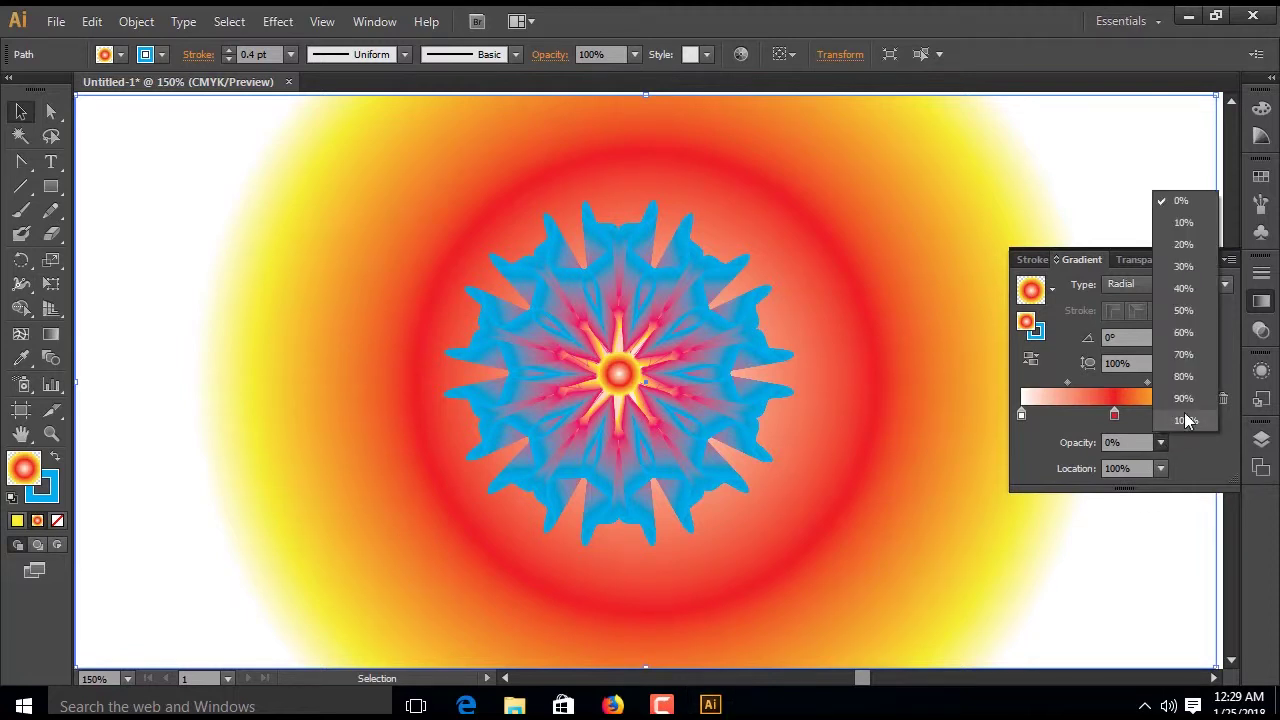
left_click(1184, 416)
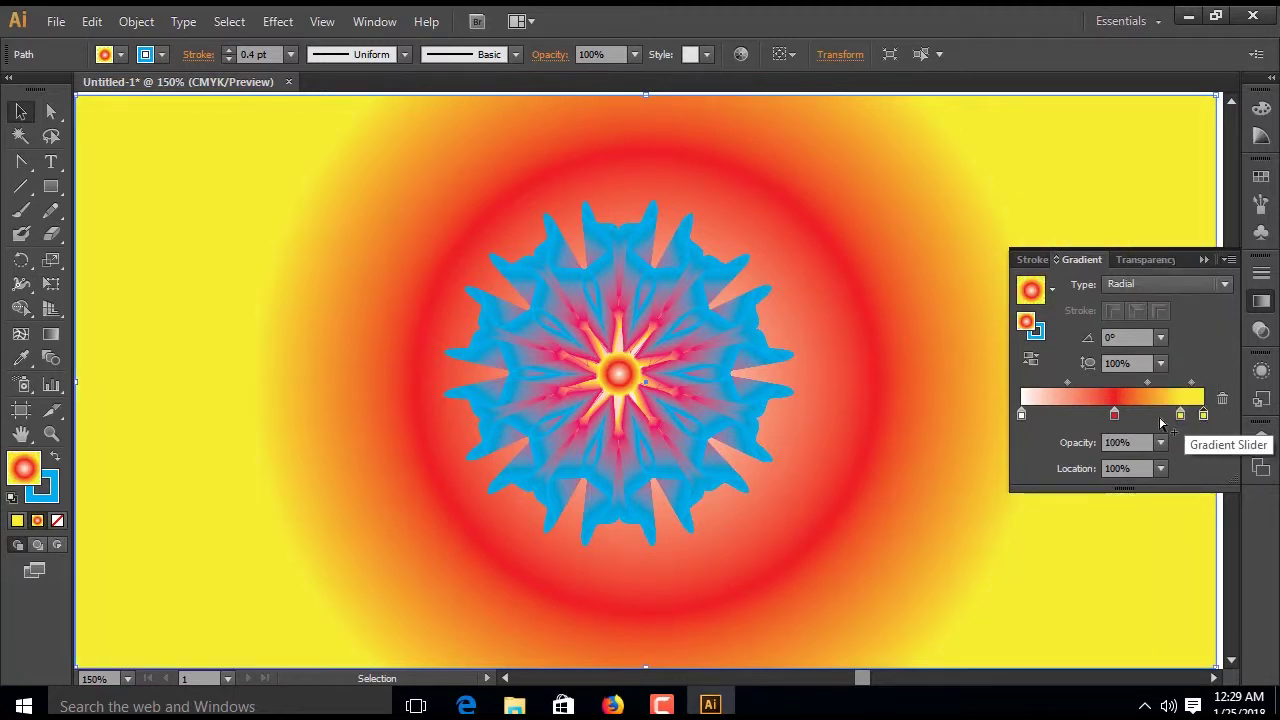
left_click_drag(1115, 414, 1119, 455)
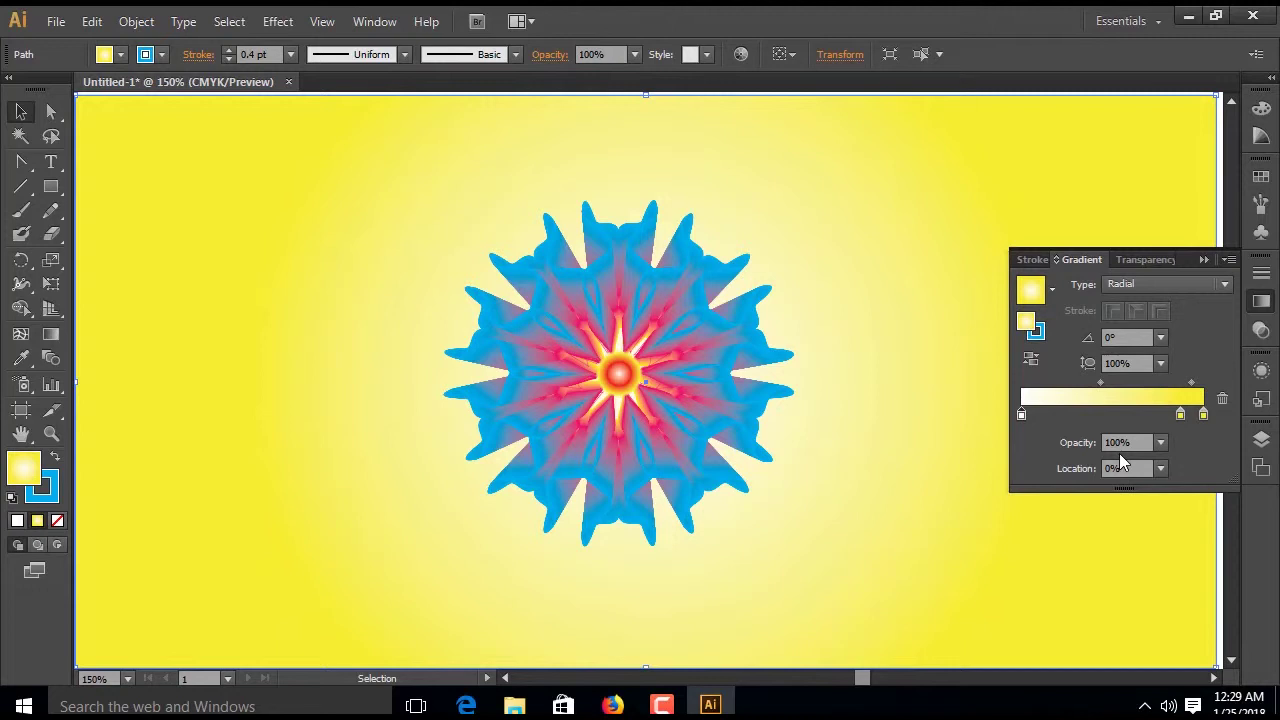
left_click_drag(1179, 417, 1159, 442)
Arrange the stops as white centre, yellow at about 49%, and white outer edge
left_click(1021, 414)
left_click_drag(1023, 412, 1026, 412)
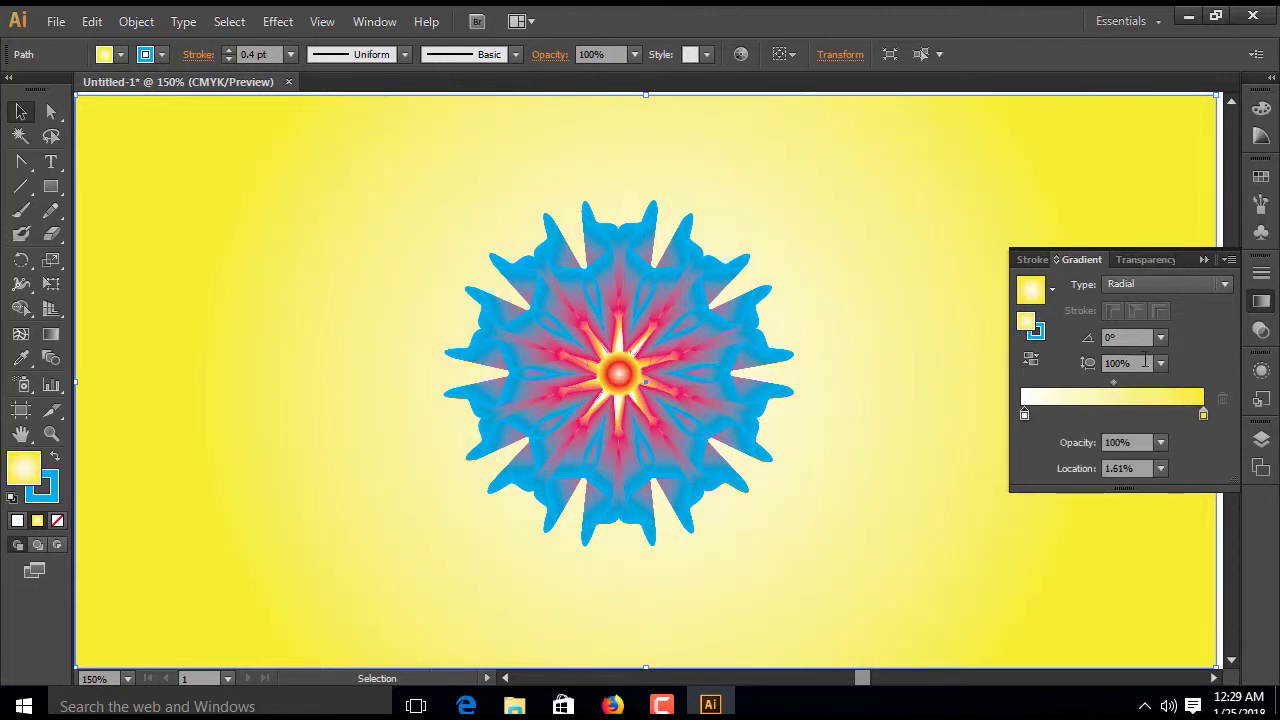
left_click_drag(1184, 420, 1141, 422)
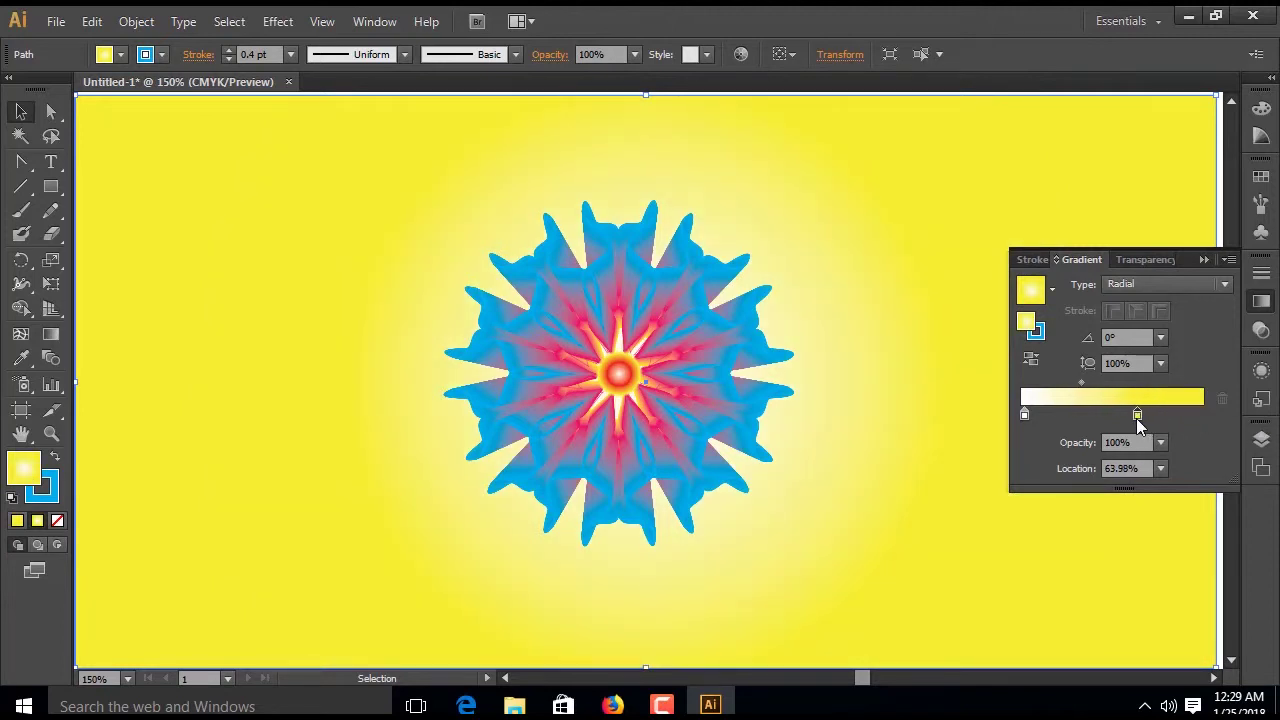
left_click_drag(1136, 418, 1117, 418)
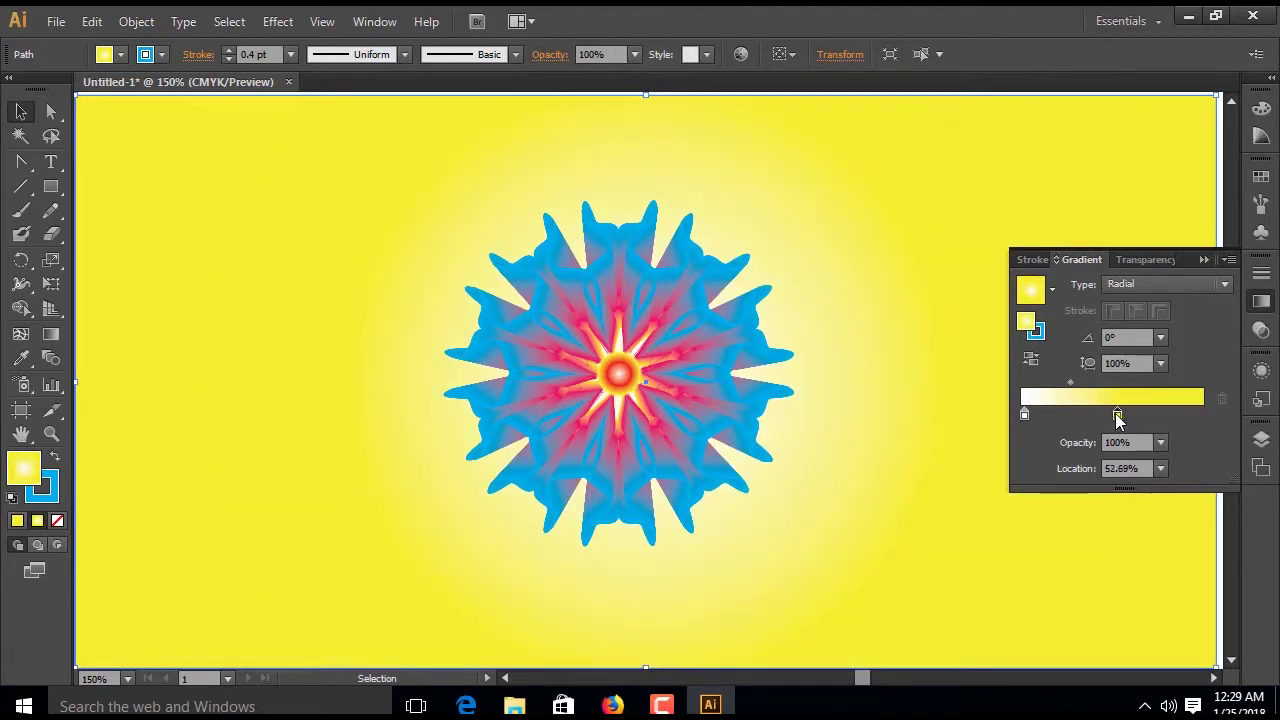
left_click(1202, 414)
double_click(1202, 414)
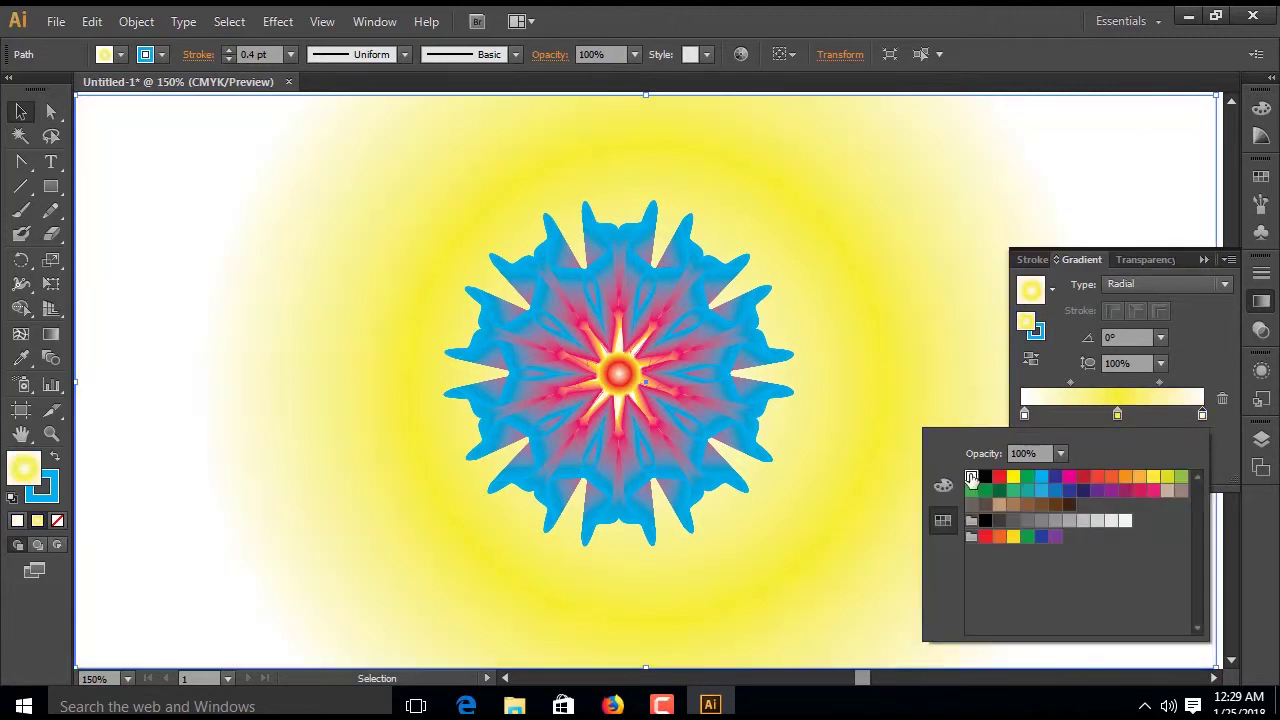
left_click(971, 477)
key("Escape")
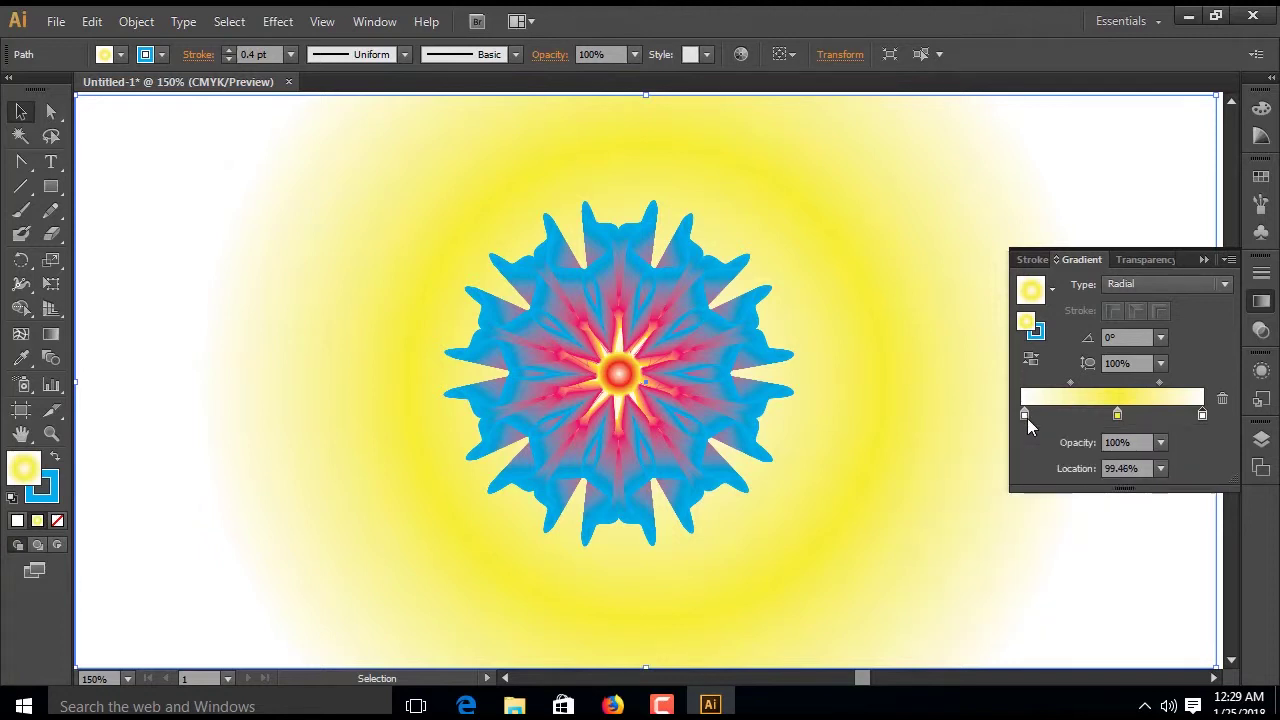
left_click(1118, 416)
left_click_drag(1121, 418, 1116, 417)
mouse_move(351, 144)
left_mouse_down()
mouse_move(881, 563)
mouse_move(940, 572)
left_mouse_up()
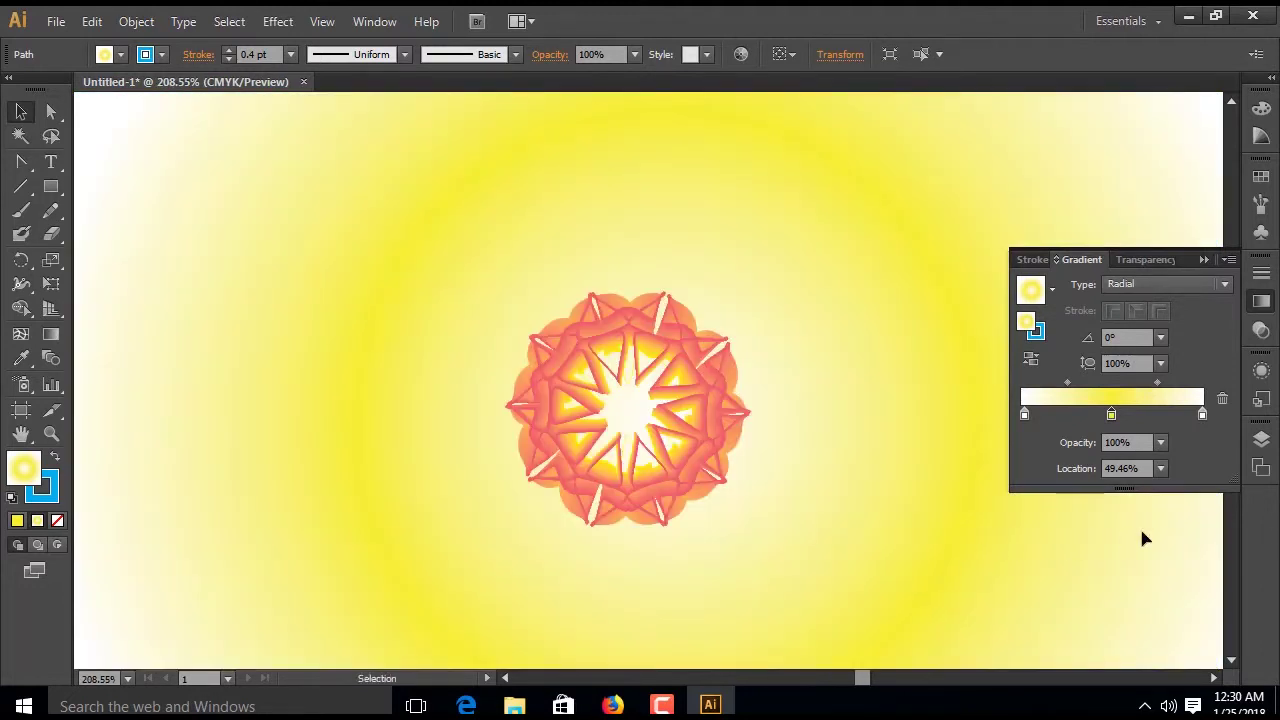
left_click(1261, 301)
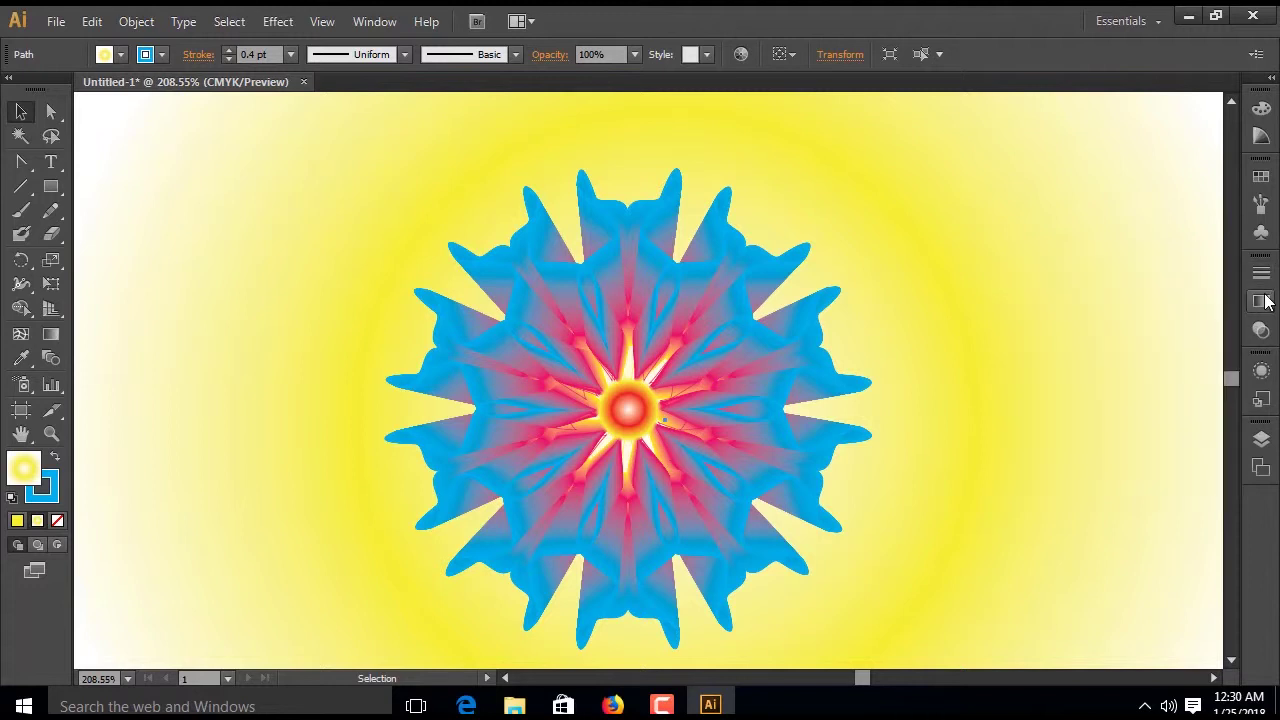
left_click_drag(943, 428, 958, 392)
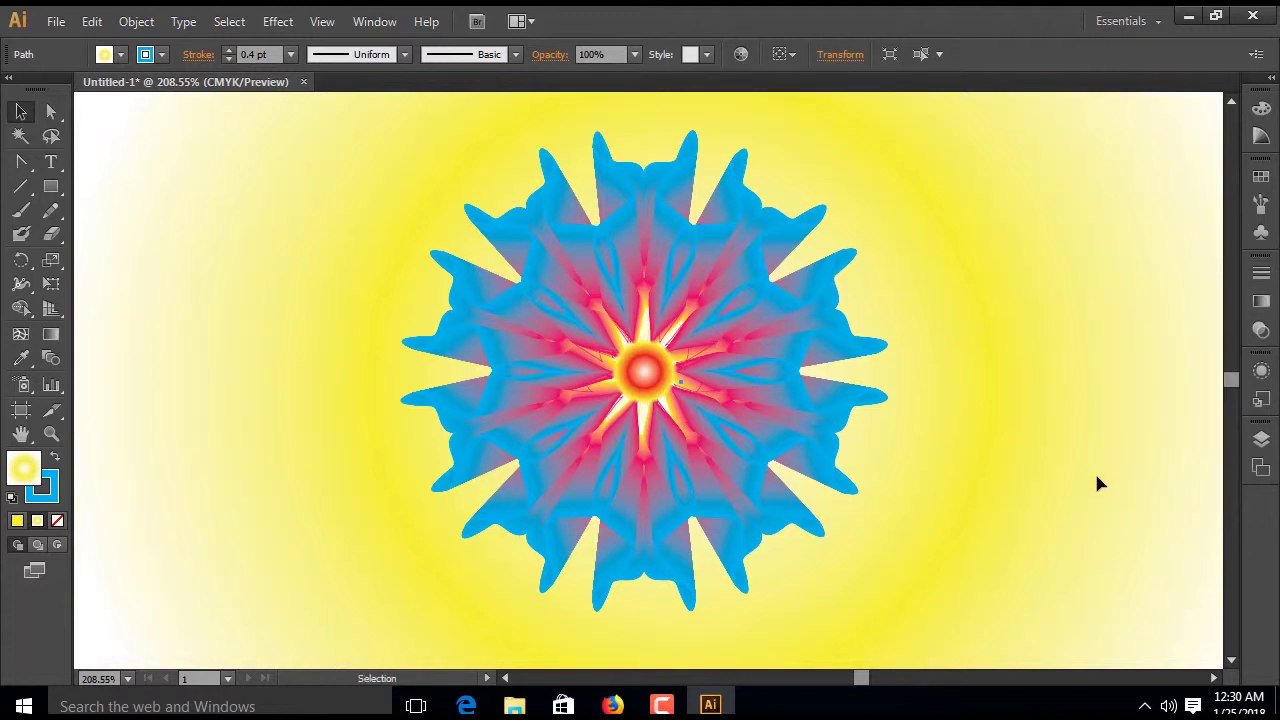
left_click_drag(1088, 530, 1074, 520)
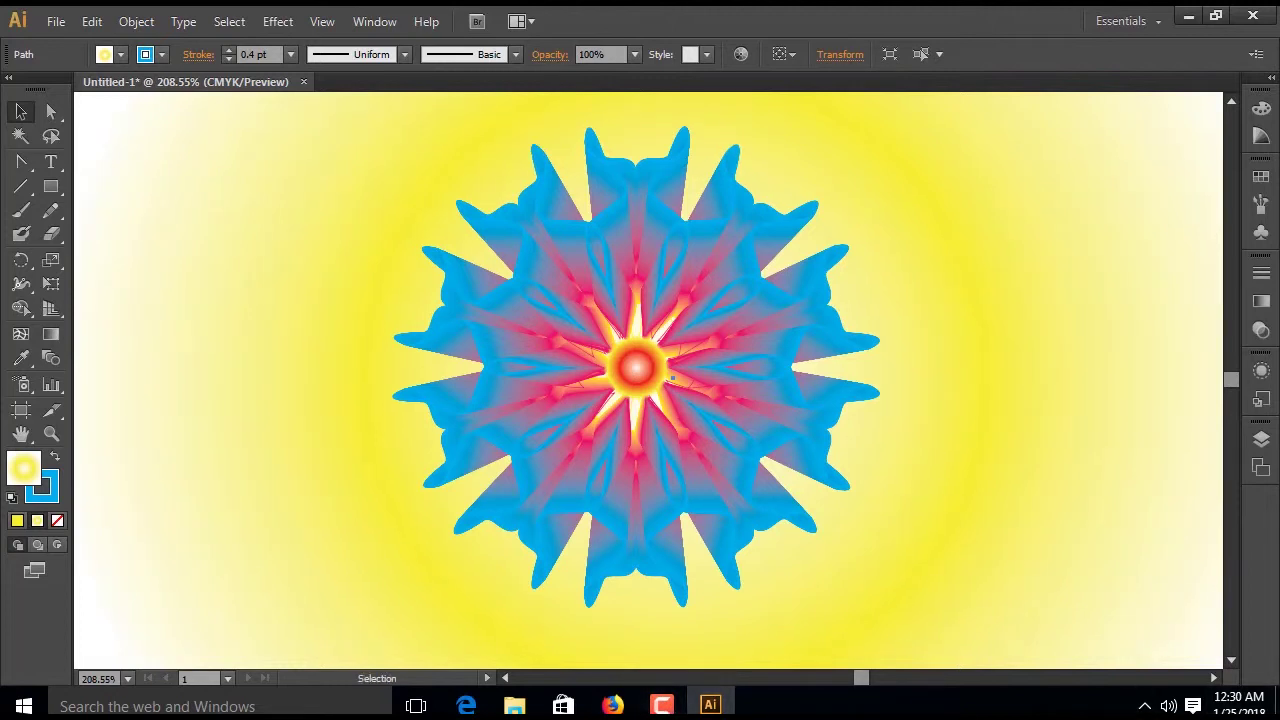
left_click(676, 707)
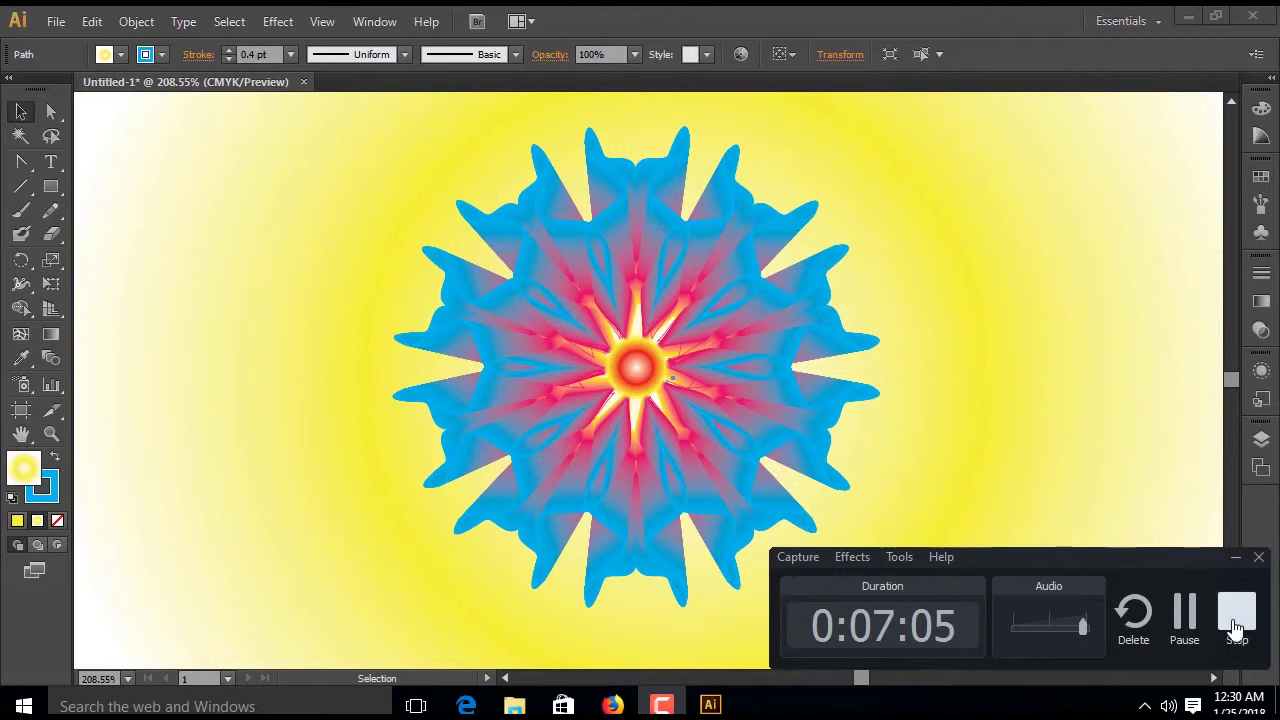